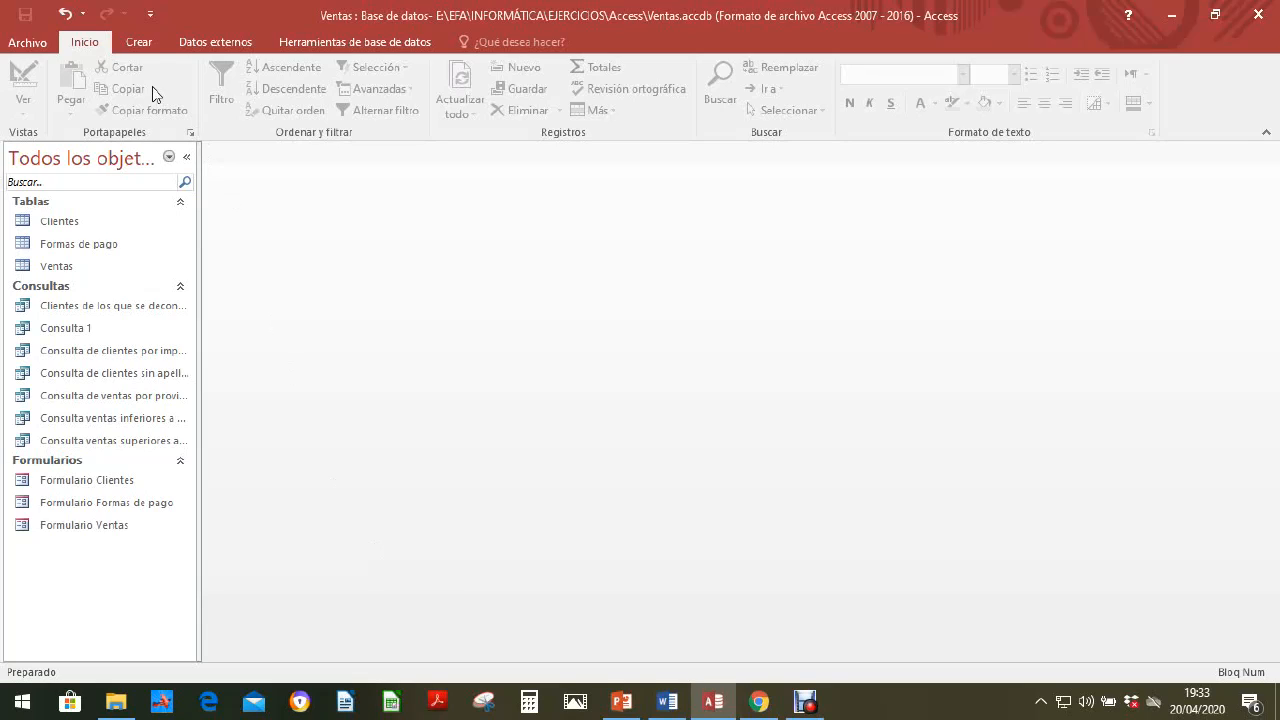
# Step: Start a simple query with the query wizard and include the Fecha field from the Ventas table
pyautogui.click(141, 41)
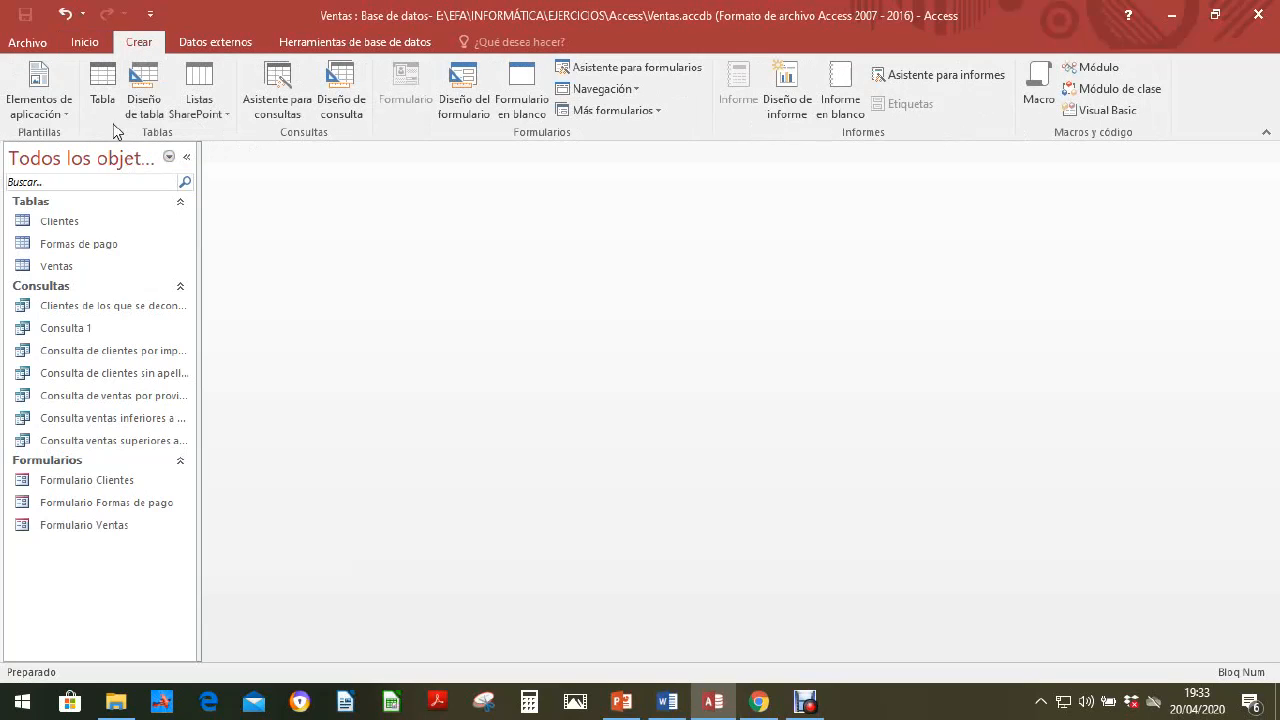
pyautogui.click(281, 96)
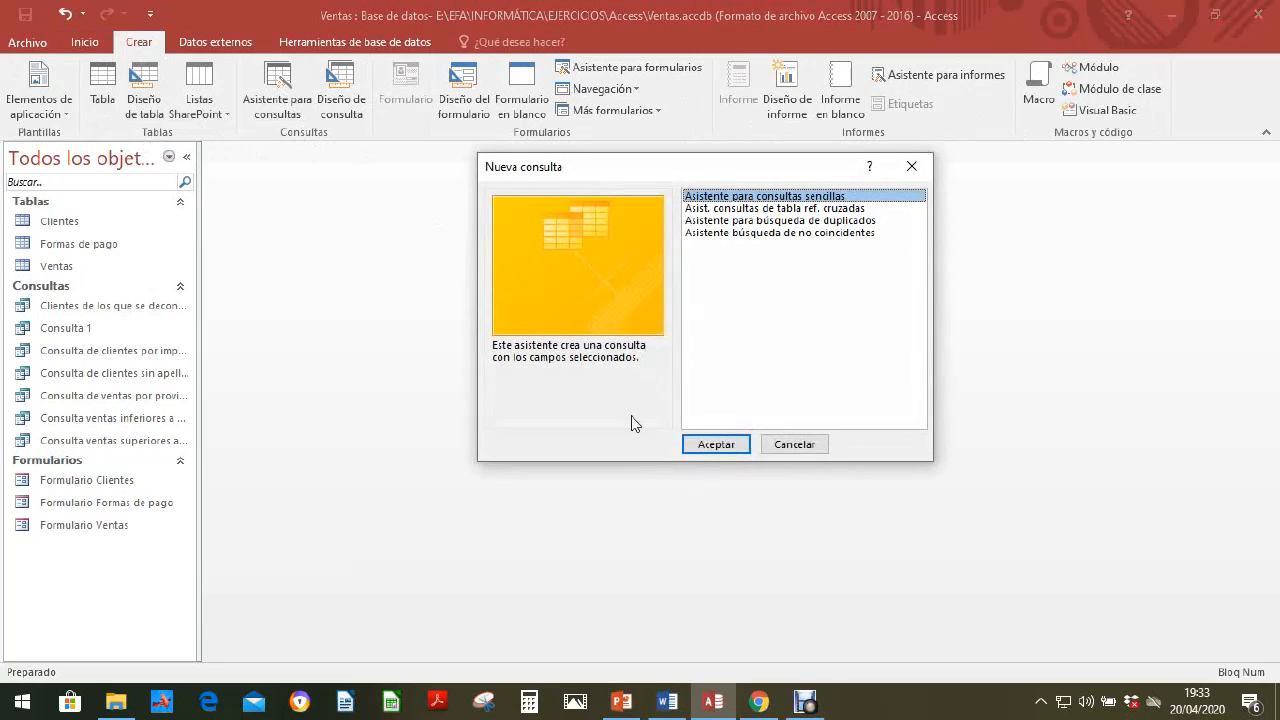
pyautogui.click(718, 450)
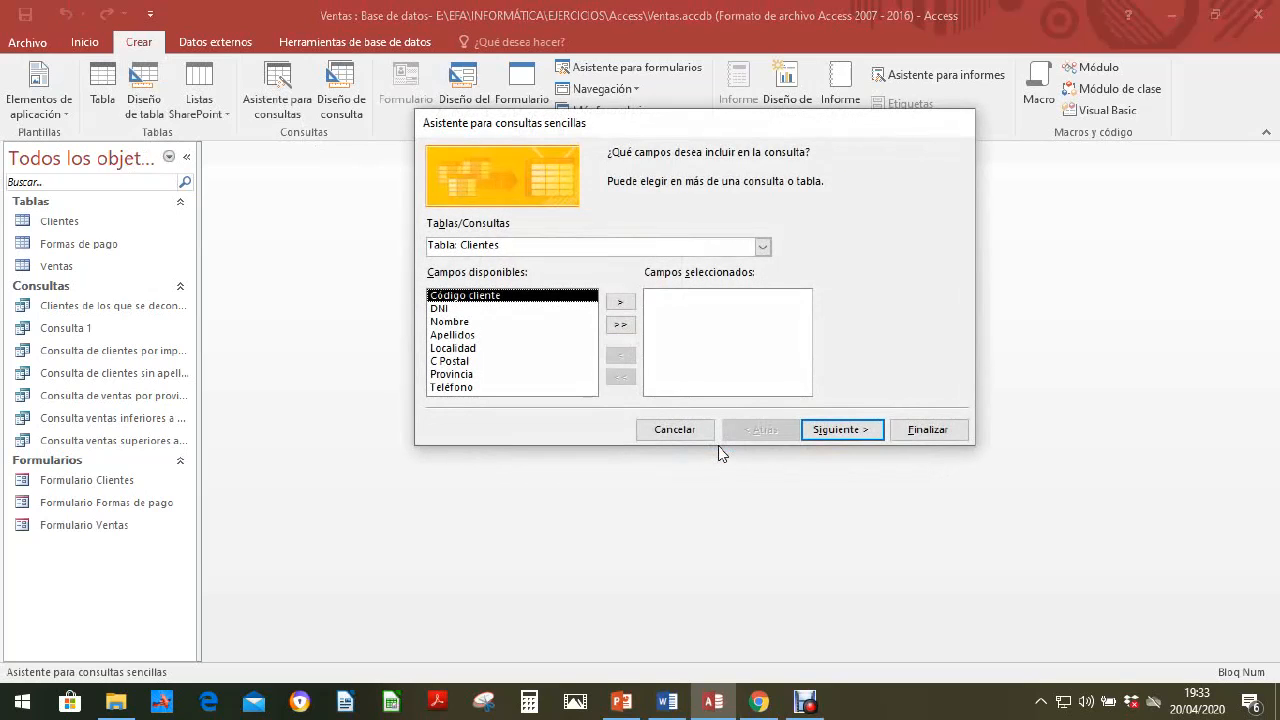
pyautogui.click(763, 247)
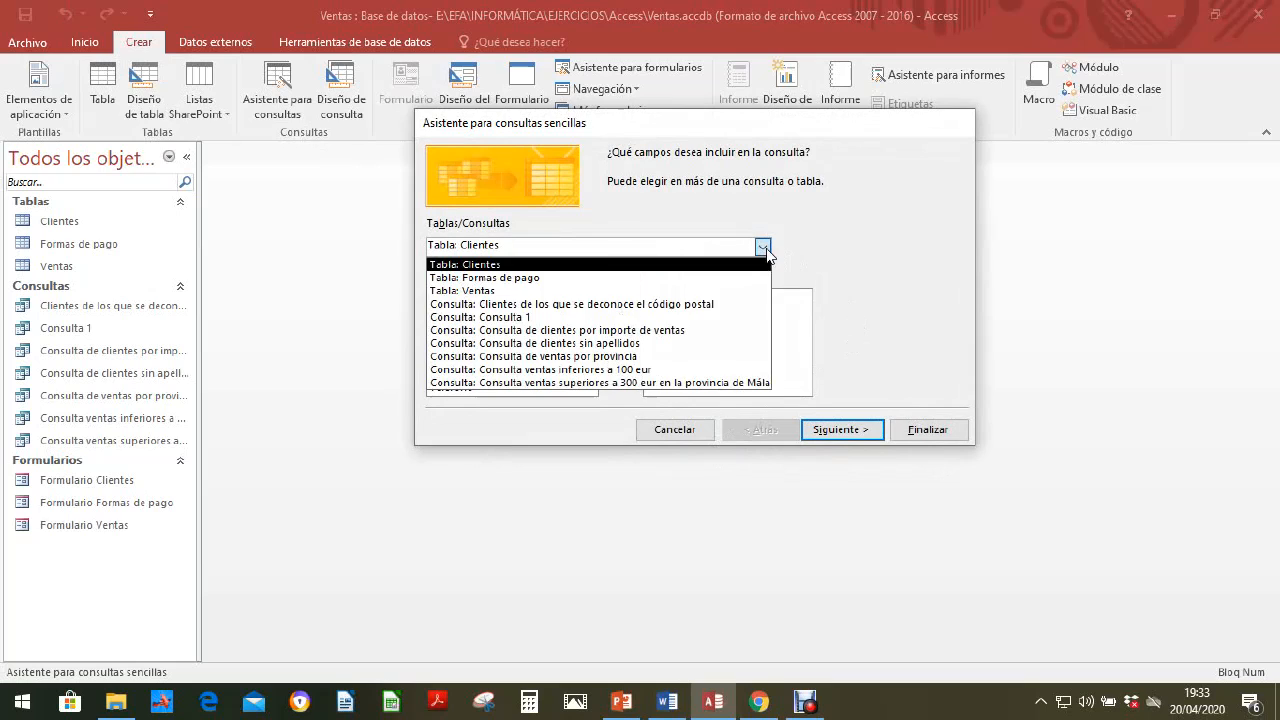
pyautogui.click(517, 290)
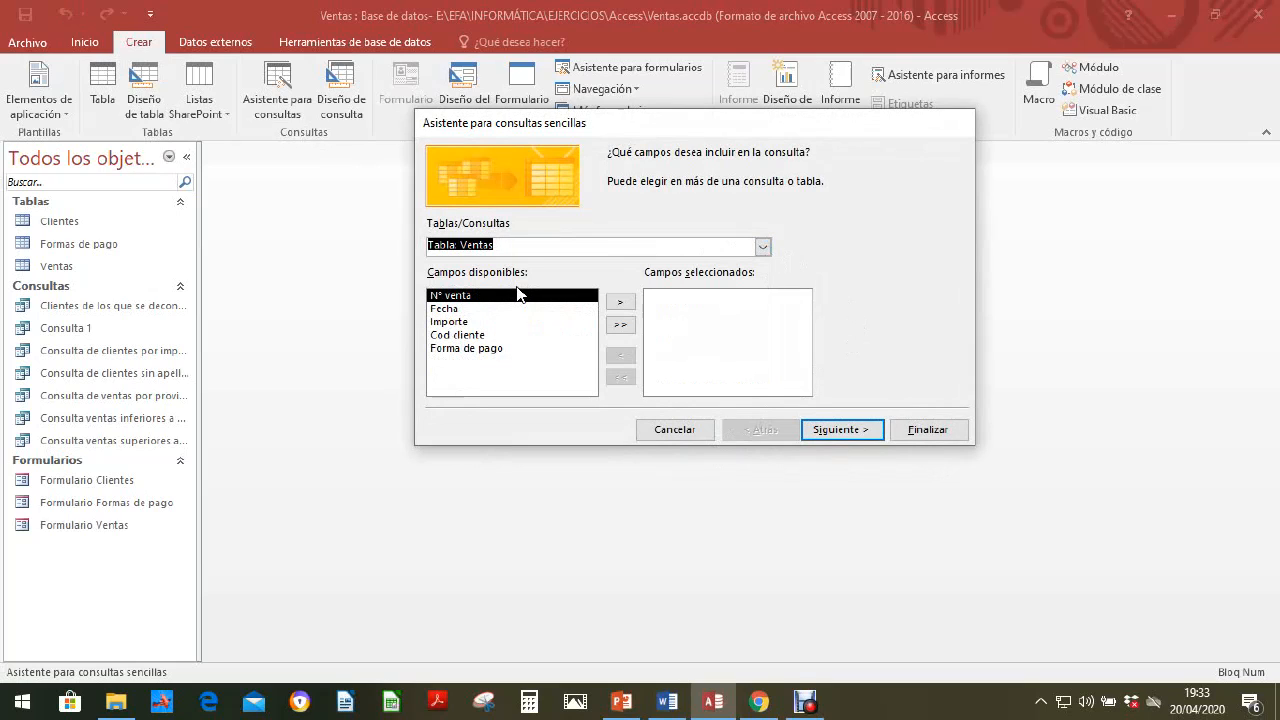
pyautogui.click(447, 310)
pyautogui.click(620, 302)
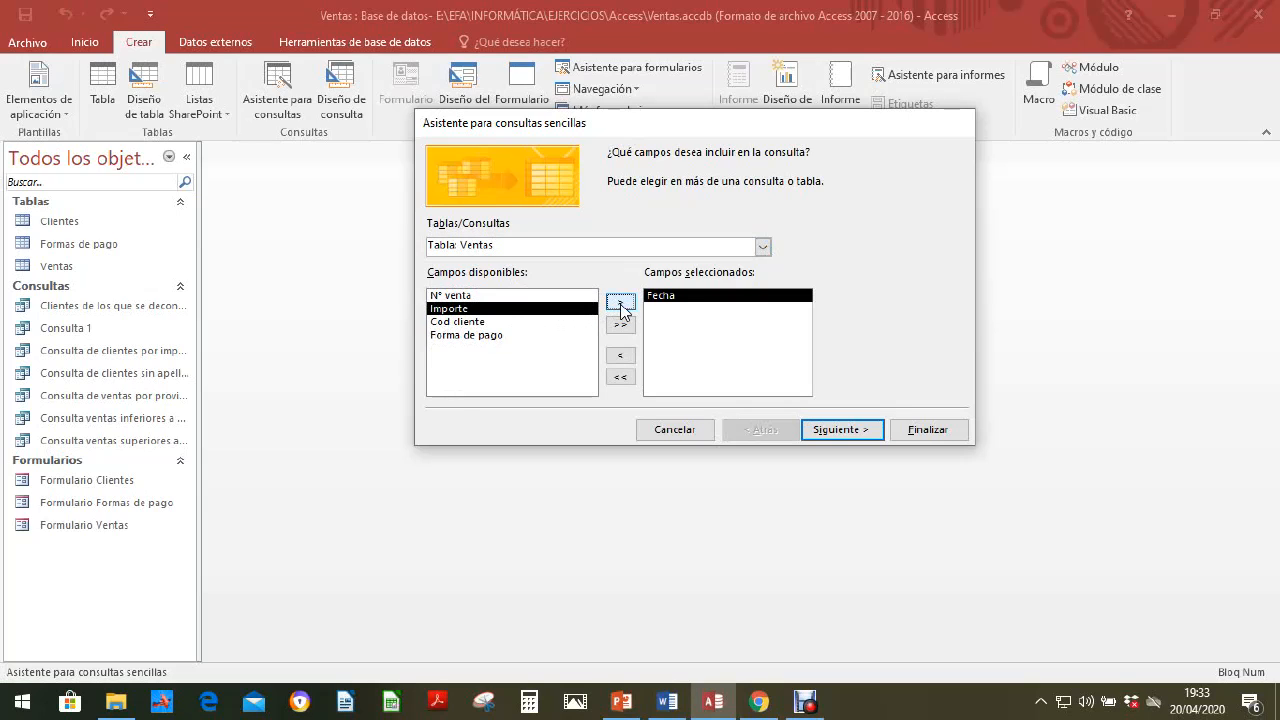
# Step: Add the Provincia field from the Clientes table to the query's selected fields
pyautogui.click(763, 247)
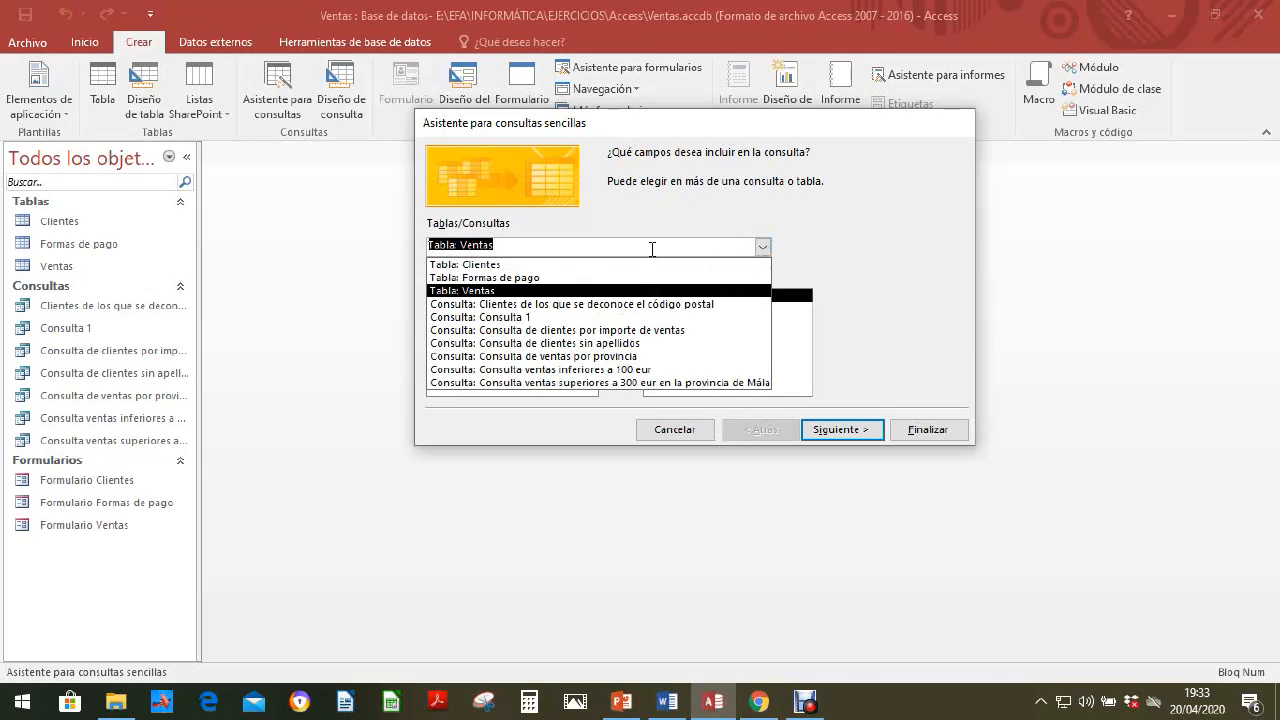
pyautogui.click(543, 263)
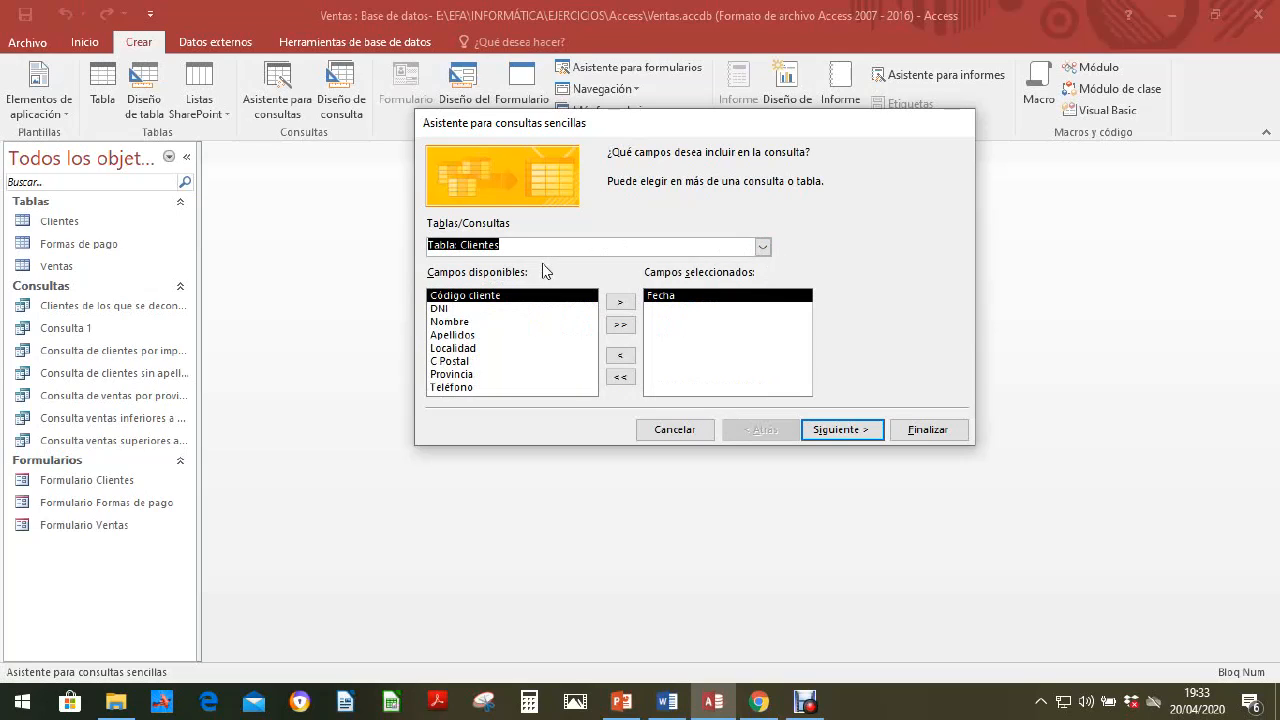
pyautogui.click(455, 374)
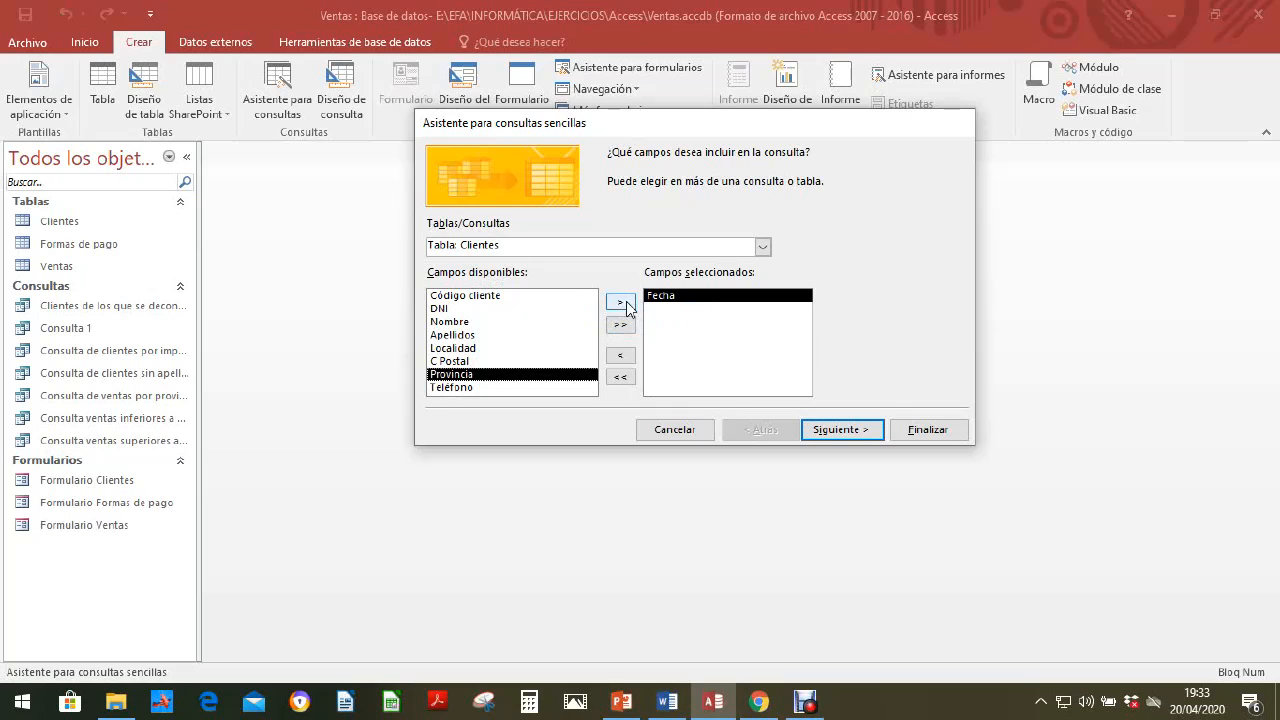
pyautogui.click(625, 305)
# Step: Add the Importe field from the Ventas table and advance through the detail options to the query's title page
pyautogui.click(763, 247)
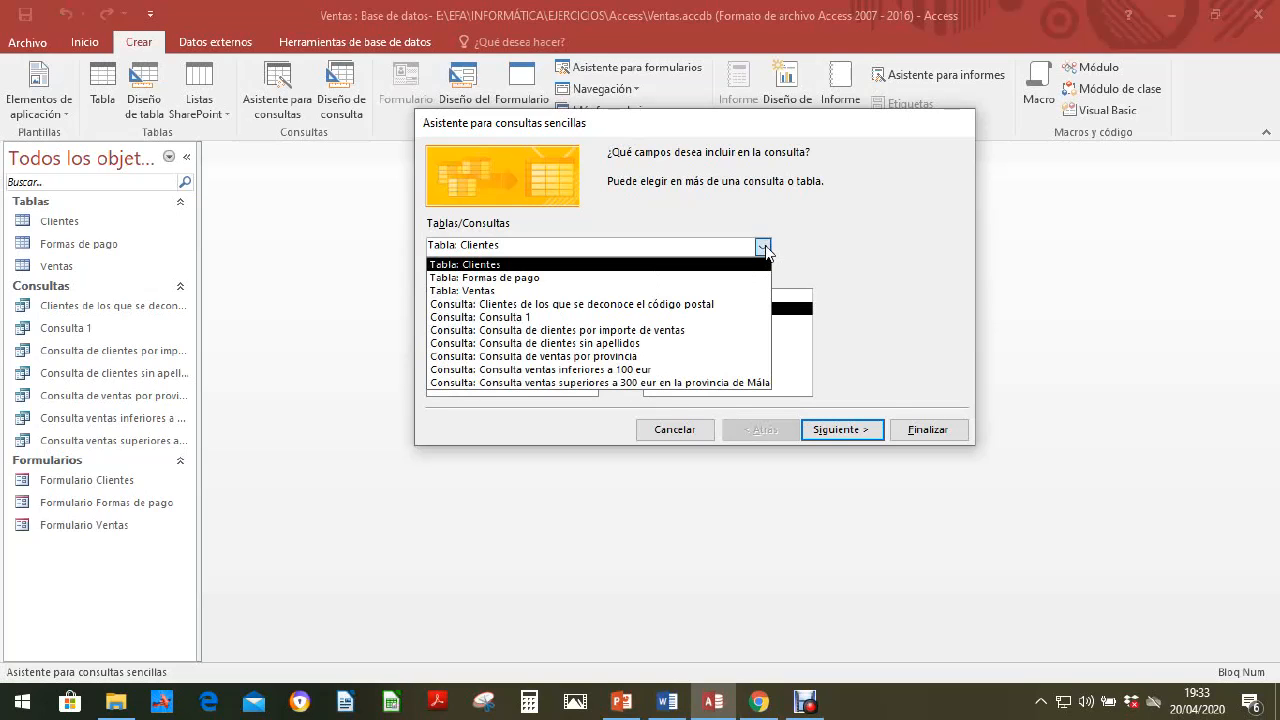
pyautogui.click(489, 291)
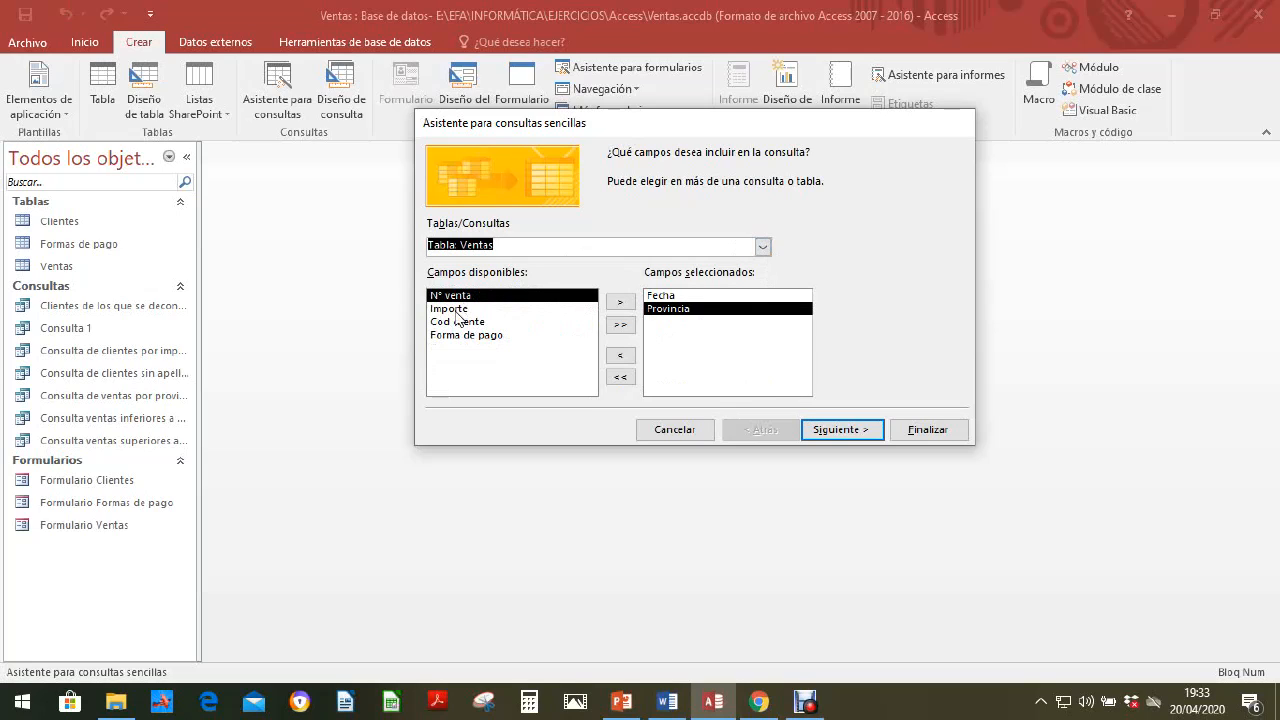
pyautogui.click(450, 310)
pyautogui.click(620, 301)
pyautogui.click(838, 436)
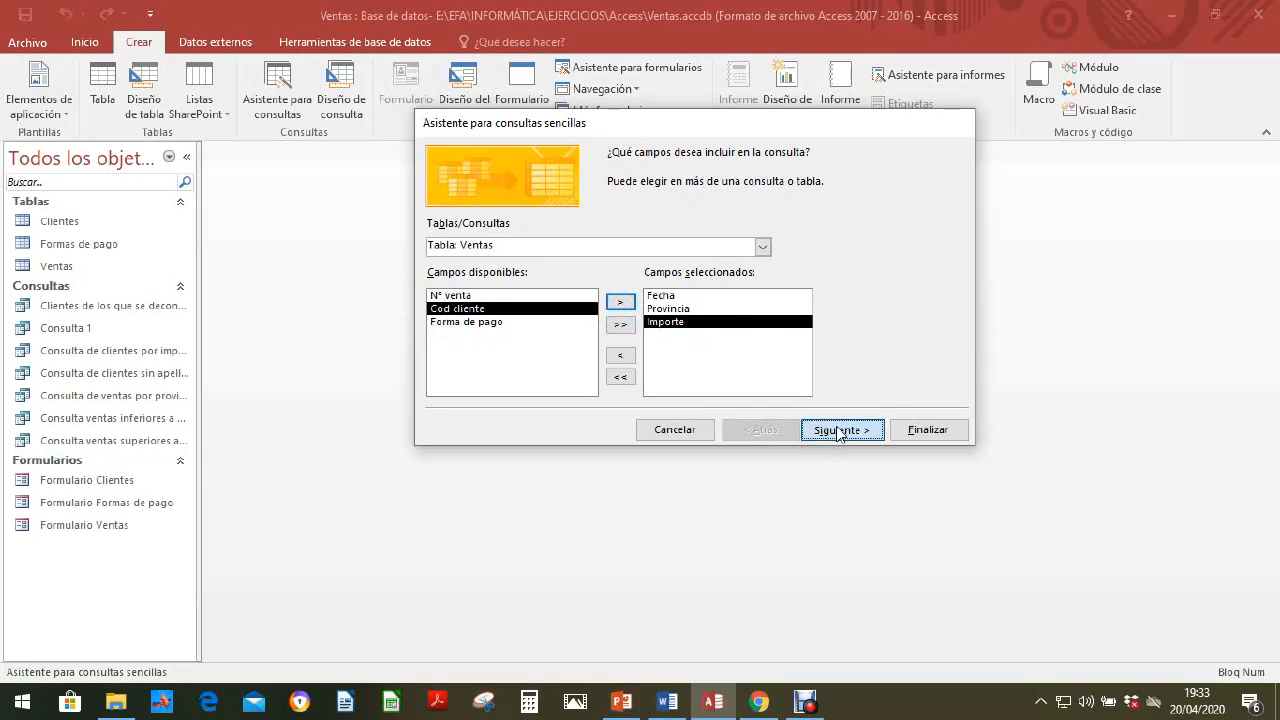
pyautogui.click(838, 430)
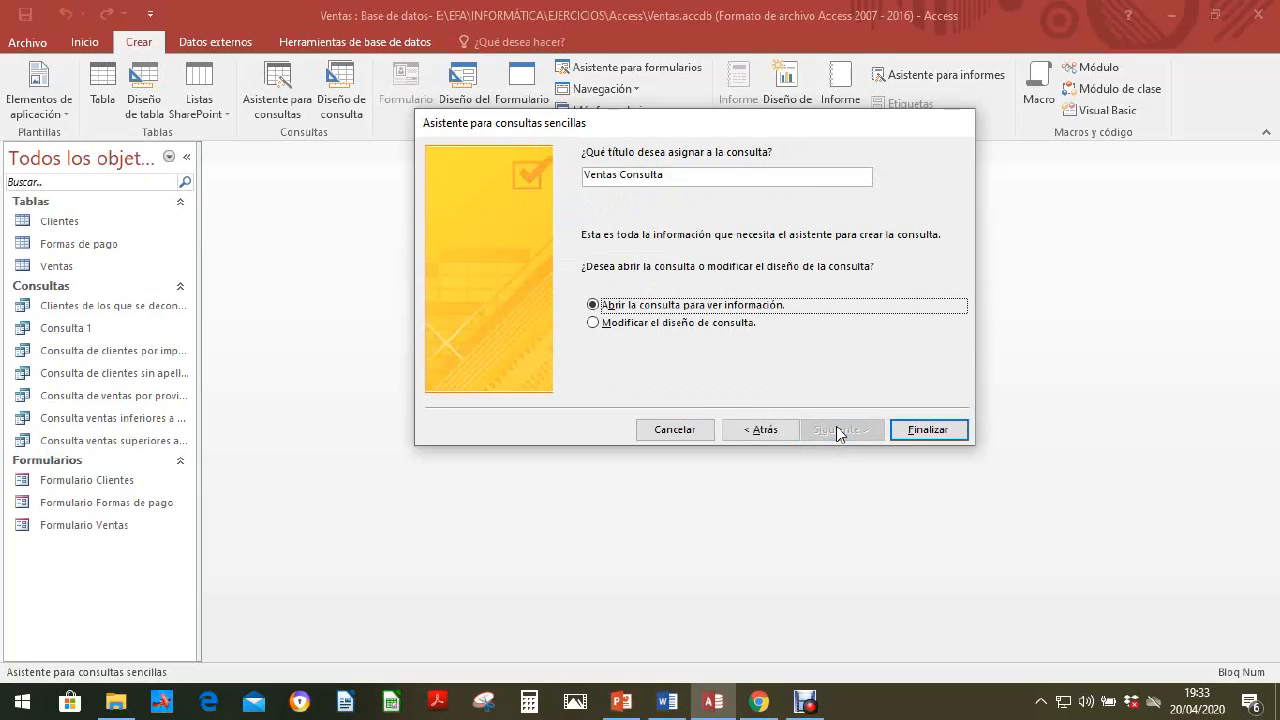
# Step: Title the query "Consulta por rango de fechas" and finish the wizard, opening the query to view its data
pyautogui.click(680, 174)
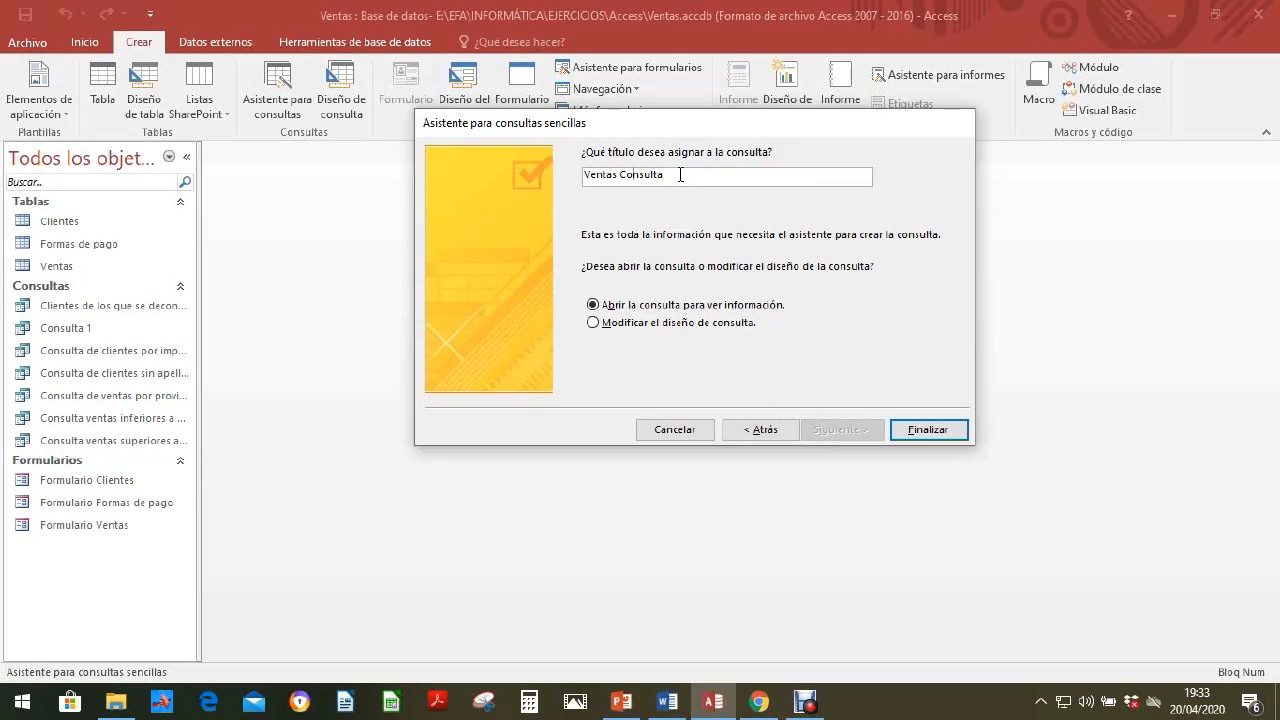
pyautogui.hotkey('ctrl', 'Left')
pyautogui.press('BackSpace')
pyautogui.press('BackSpace')
pyautogui.press('BackSpace')
pyautogui.press('BackSpace')
pyautogui.press('BackSpace')
pyautogui.press('BackSpace')
pyautogui.press('BackSpace')
pyautogui.write('por rango de fechas')
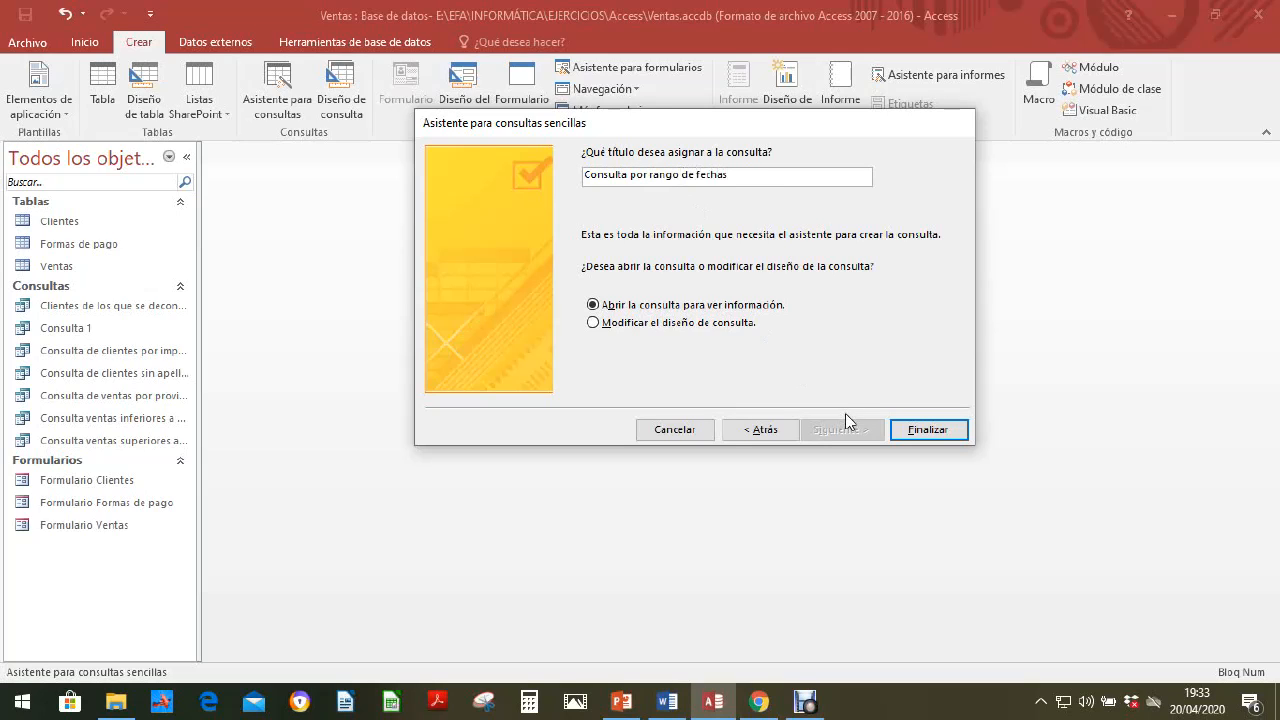
pyautogui.click(941, 430)
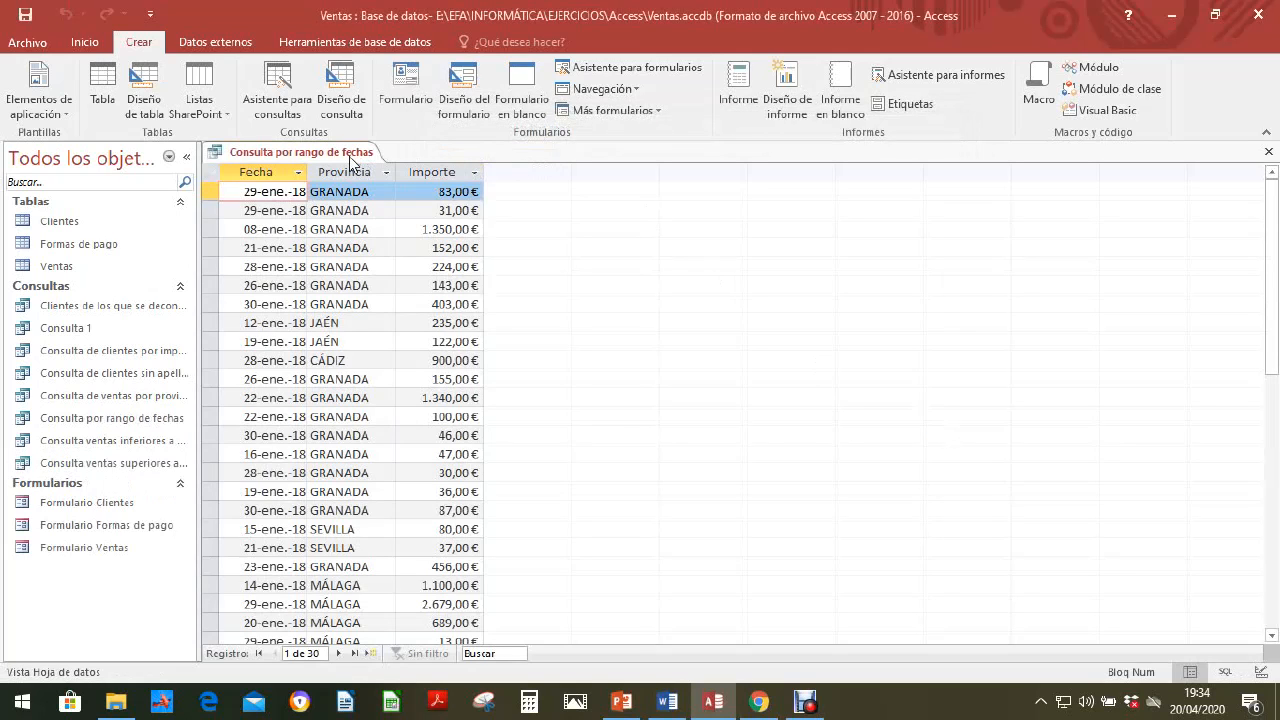
# Step: Save the new query Consulta por rango de fechas and close its datasheet
pyautogui.rightClick(349, 158)
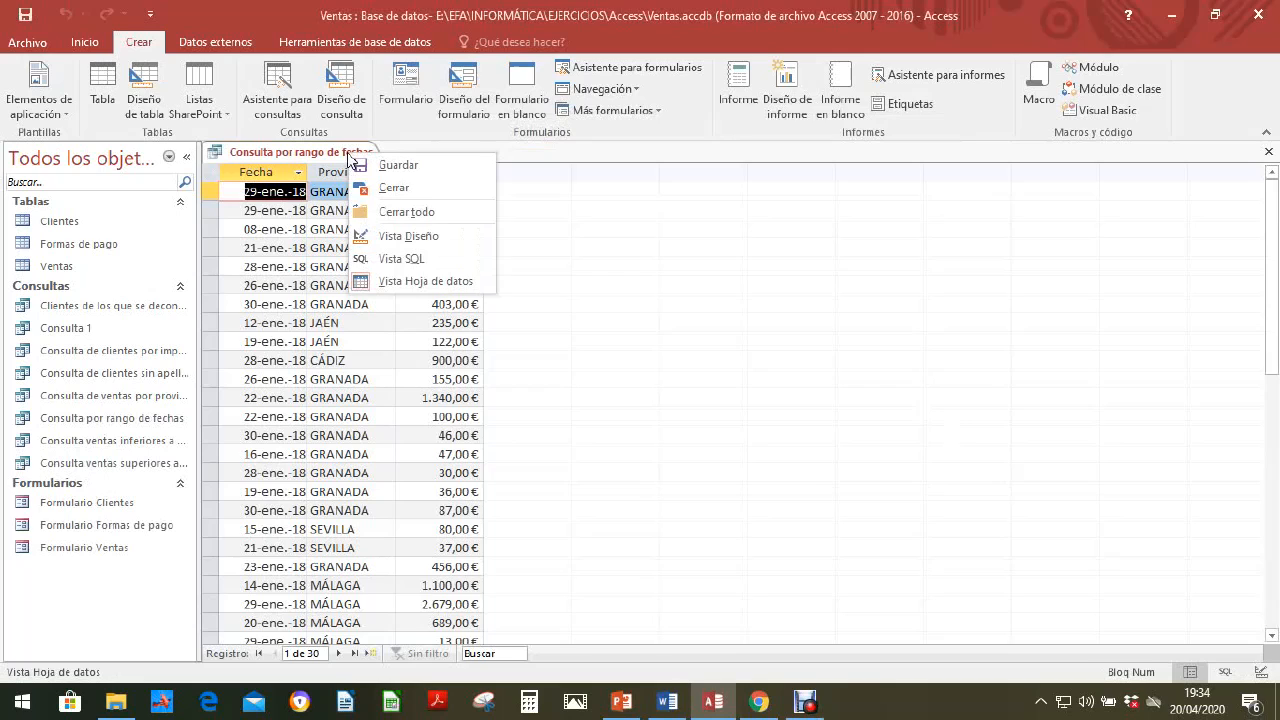
pyautogui.click(383, 166)
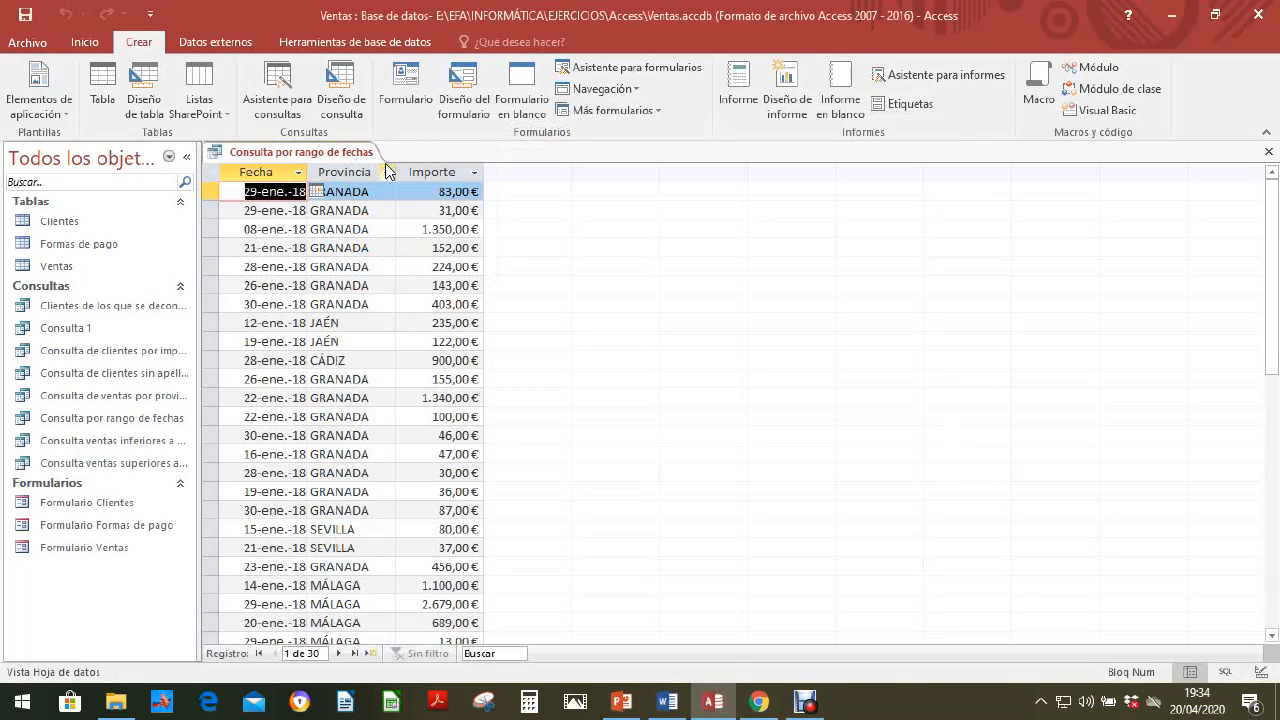
pyautogui.click(1268, 151)
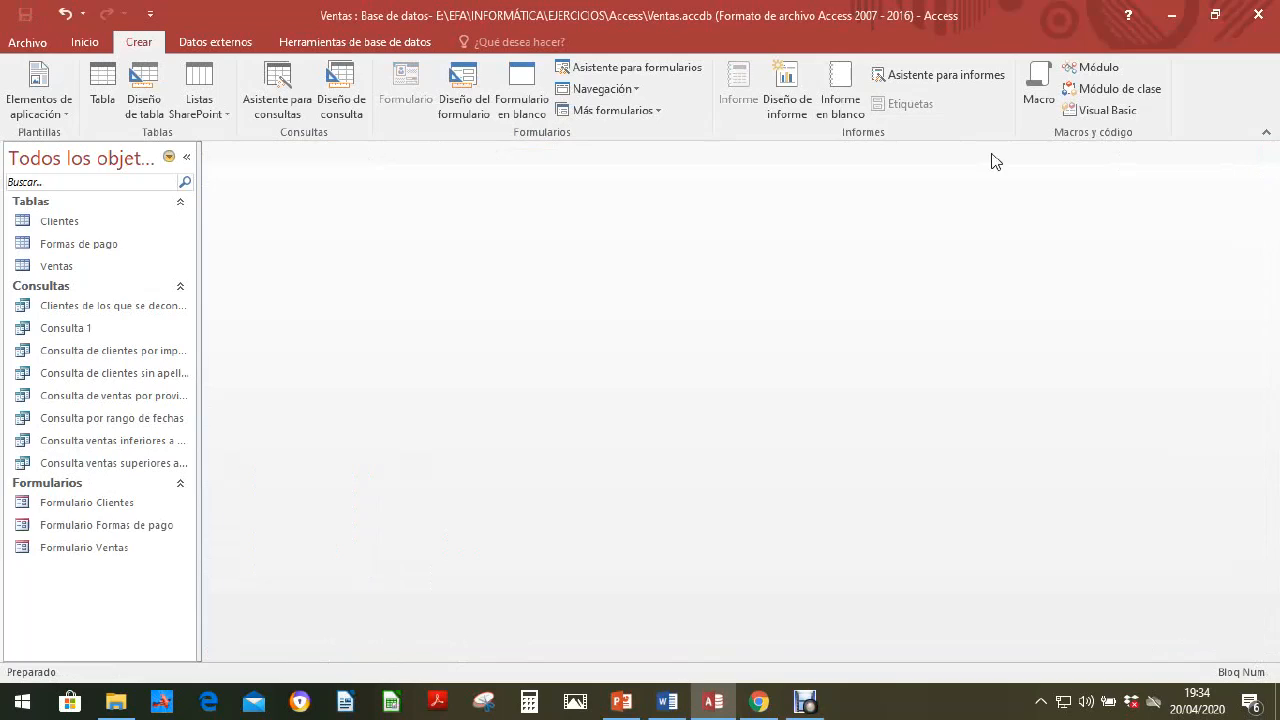
# Step: In the design of Consulta por rango de fechas, set the Fecha criterion to "Entre 15/01/18 y 30/01/18"
pyautogui.click(99, 427)
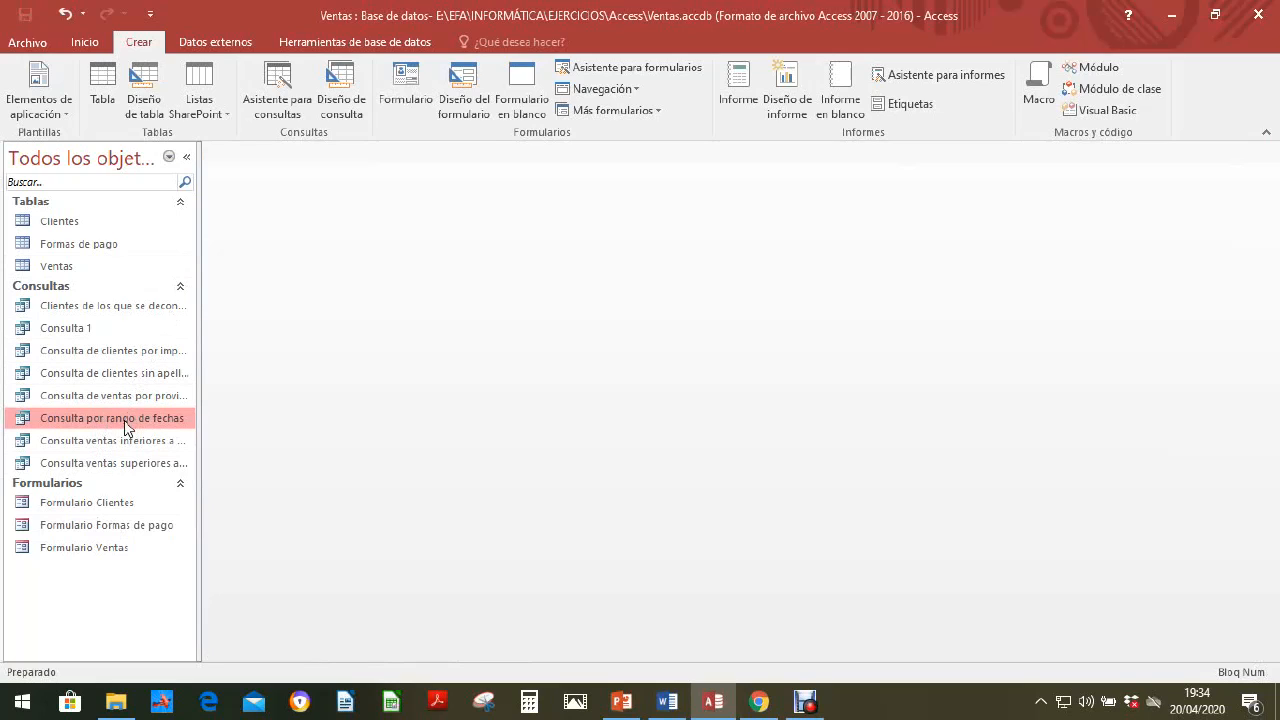
pyautogui.rightClick(127, 425)
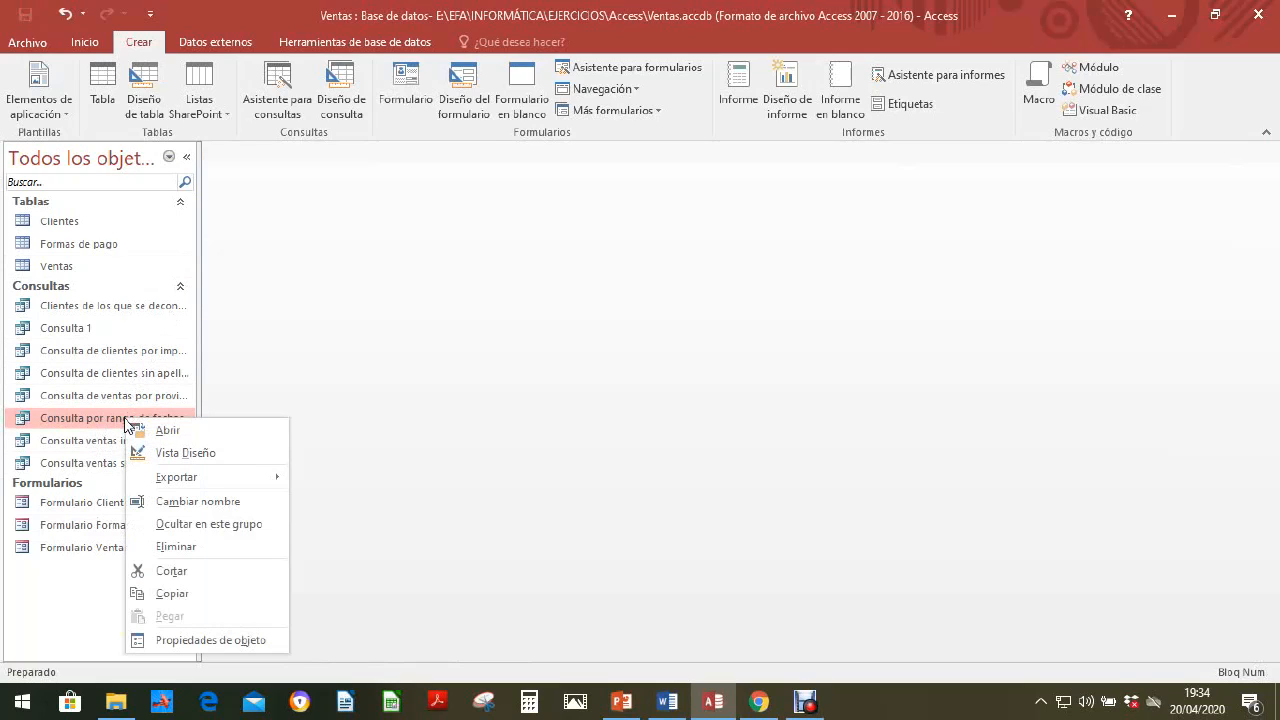
pyautogui.click(175, 454)
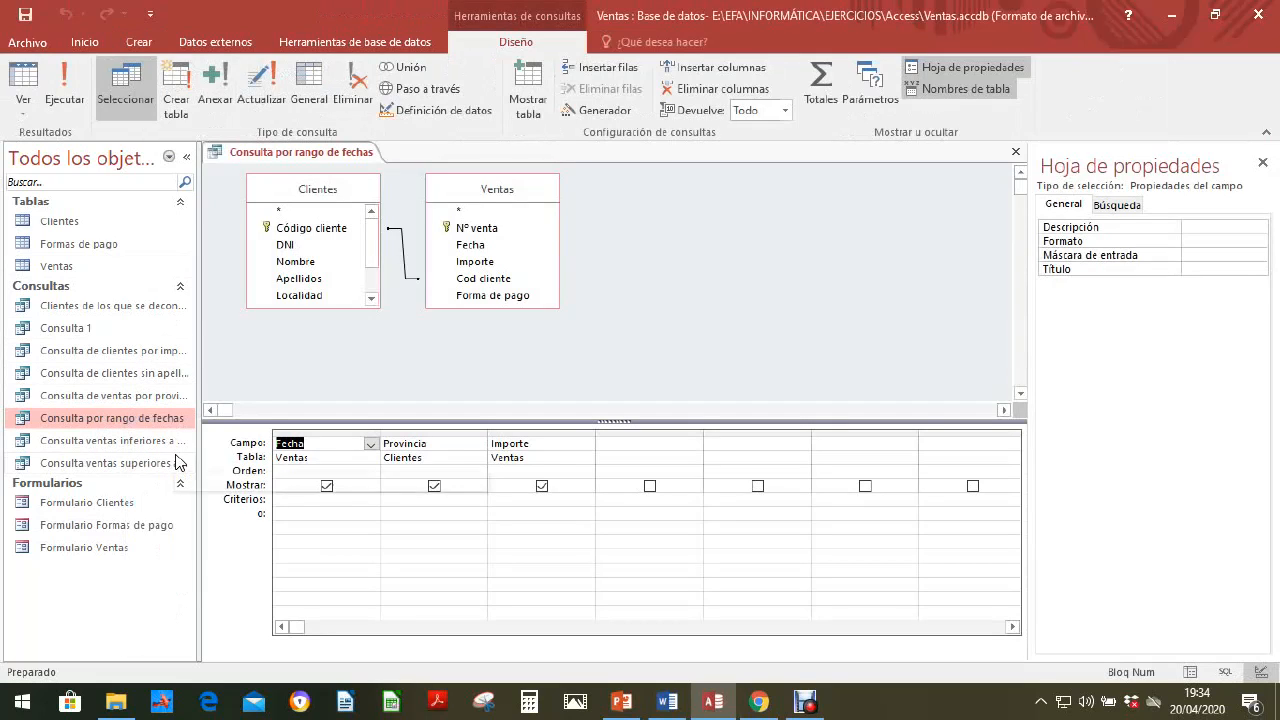
pyautogui.click(309, 500)
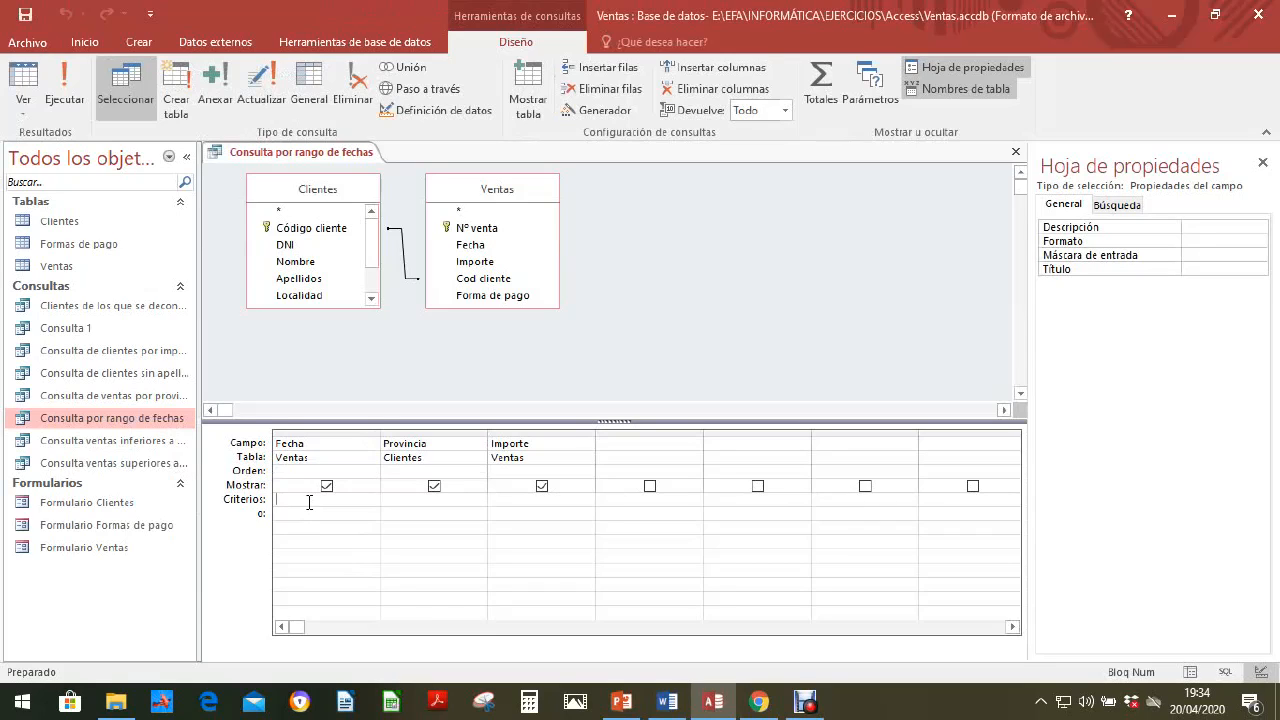
pyautogui.write('Entre')
pyautogui.write('#5/01/')
pyautogui.write('18 y ')
pyautogui.write('30/01/18')
# Step: Save the modified query design and run the query
pyautogui.rightClick(341, 158)
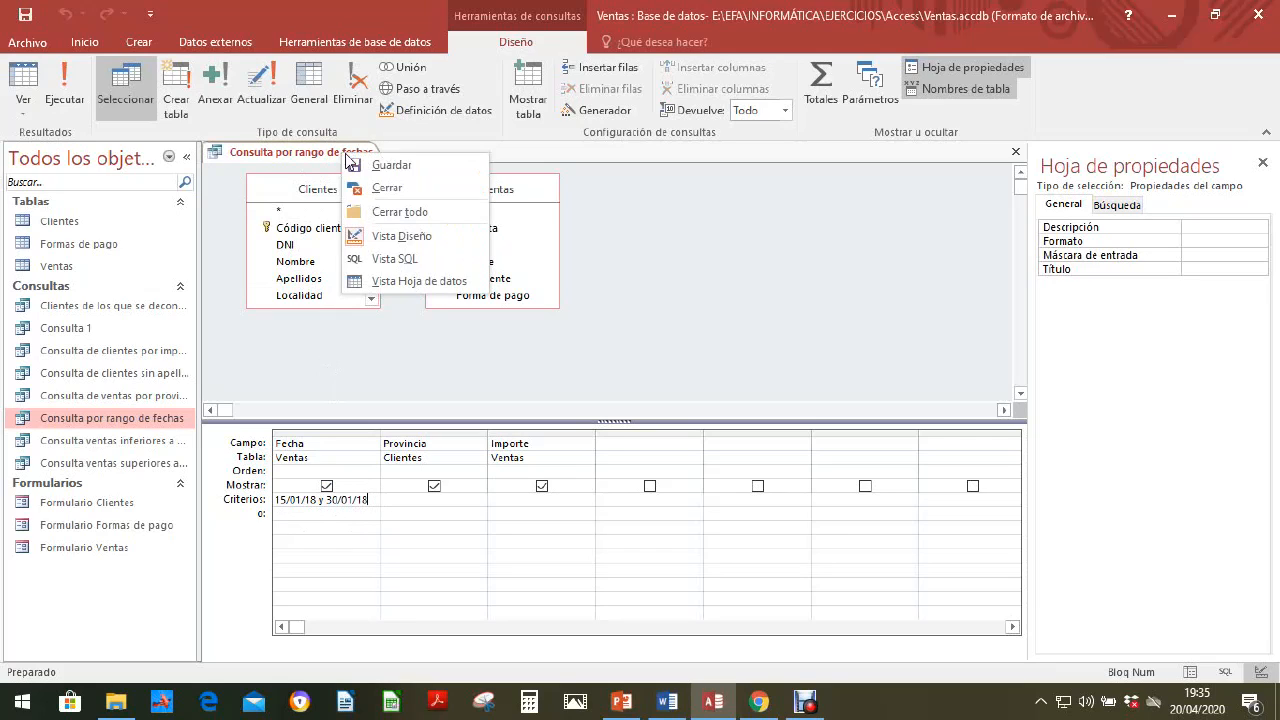
pyautogui.click(380, 165)
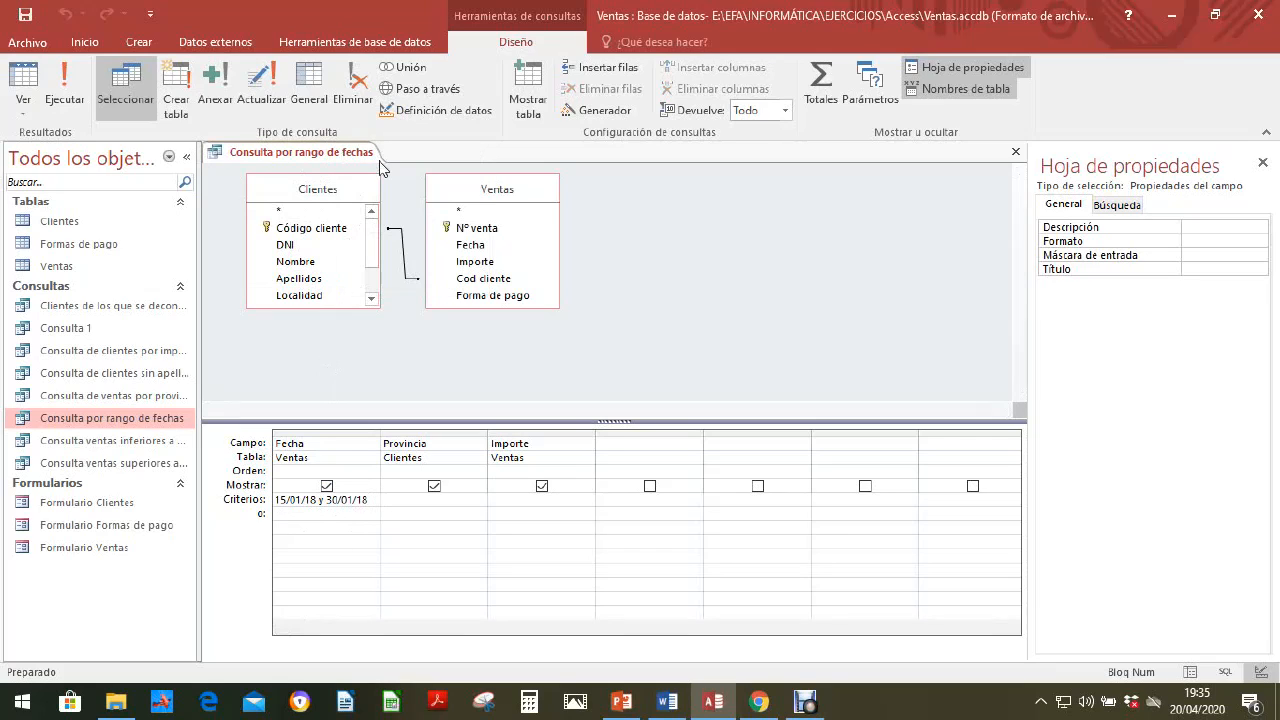
pyautogui.click(78, 93)
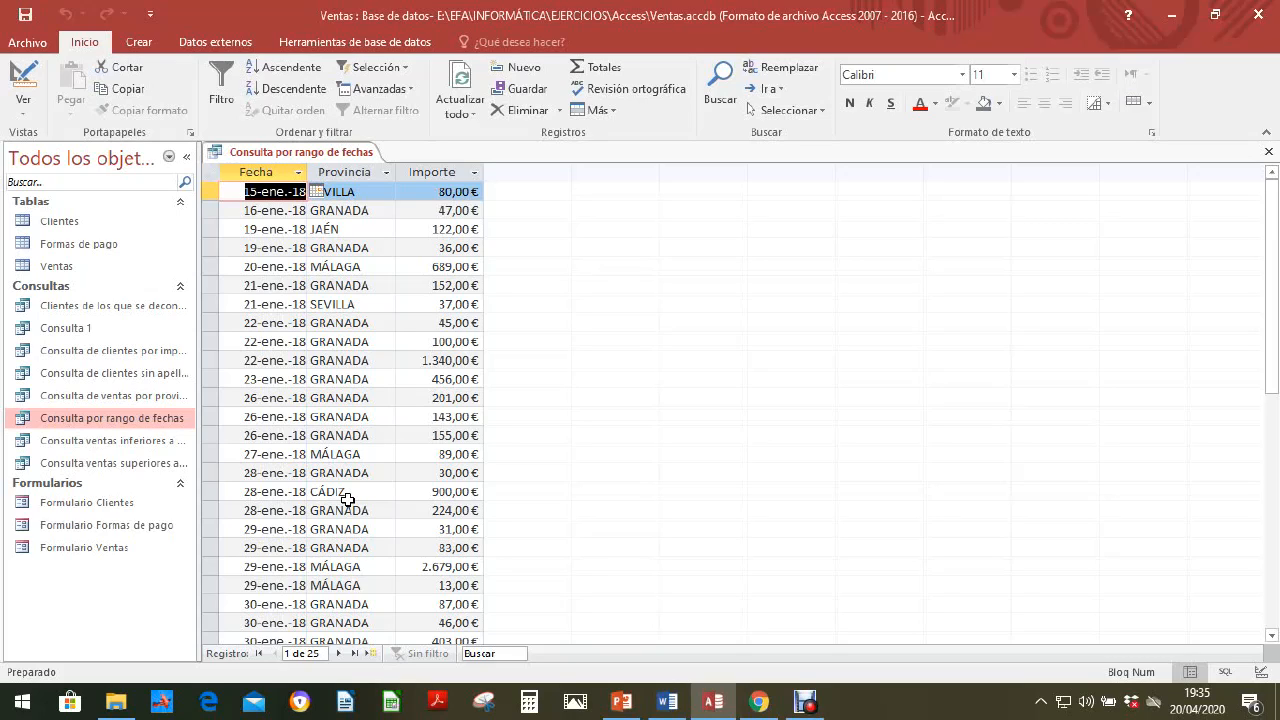
# Step: Save the date-filtered query from its datasheet and close it
pyautogui.rightClick(354, 153)
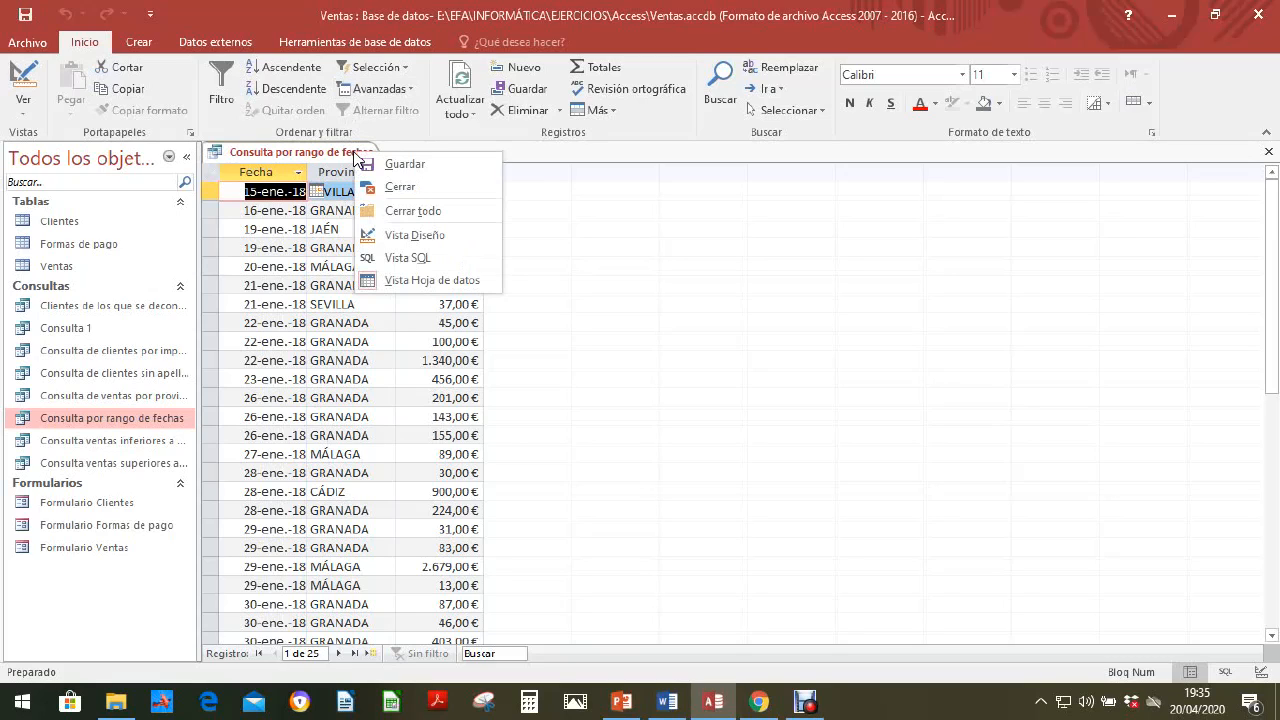
pyautogui.click(410, 166)
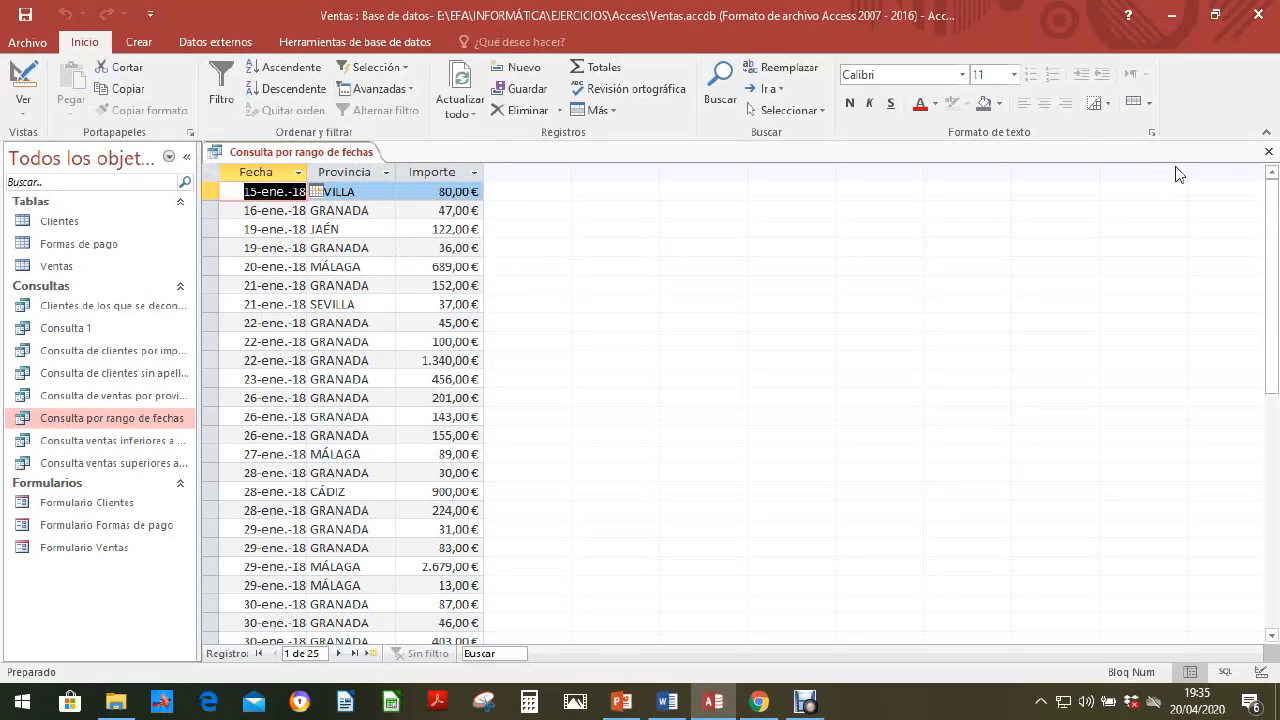
pyautogui.click(1268, 151)
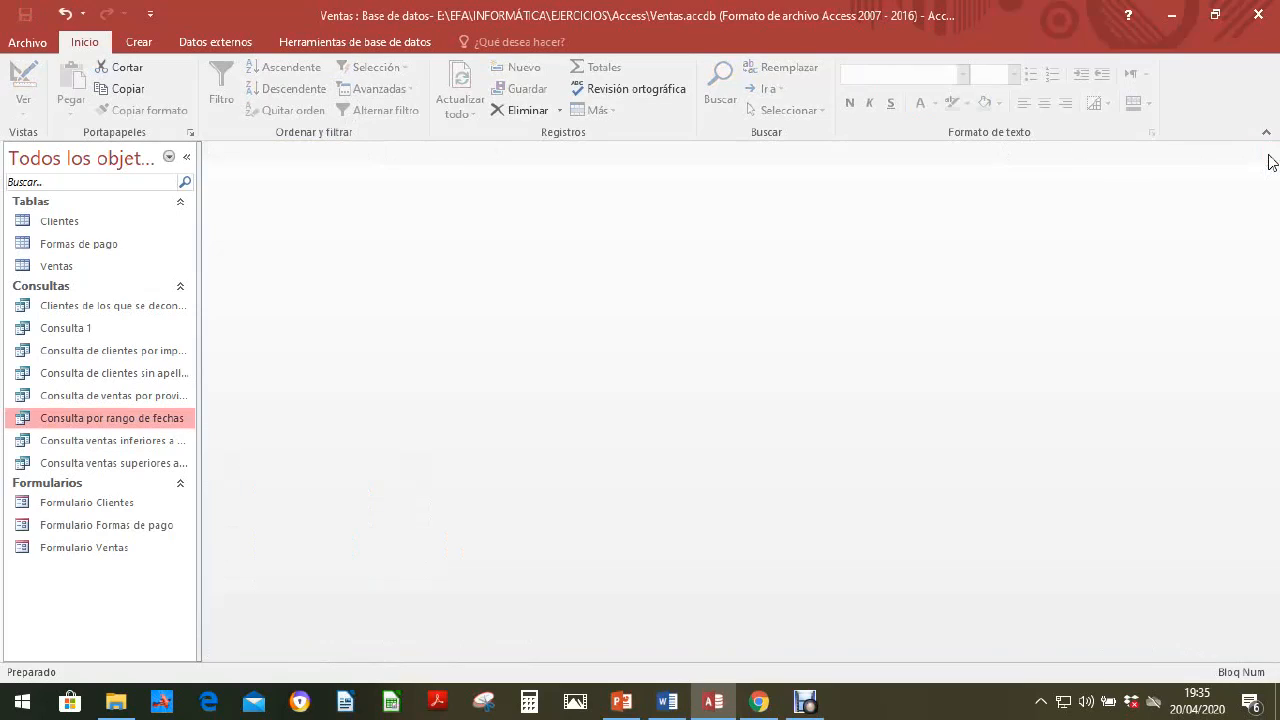
# Step: Reopen Consulta por rango de fechas in design view to check its stored Fecha criterion, and close it
pyautogui.rightClick(121, 419)
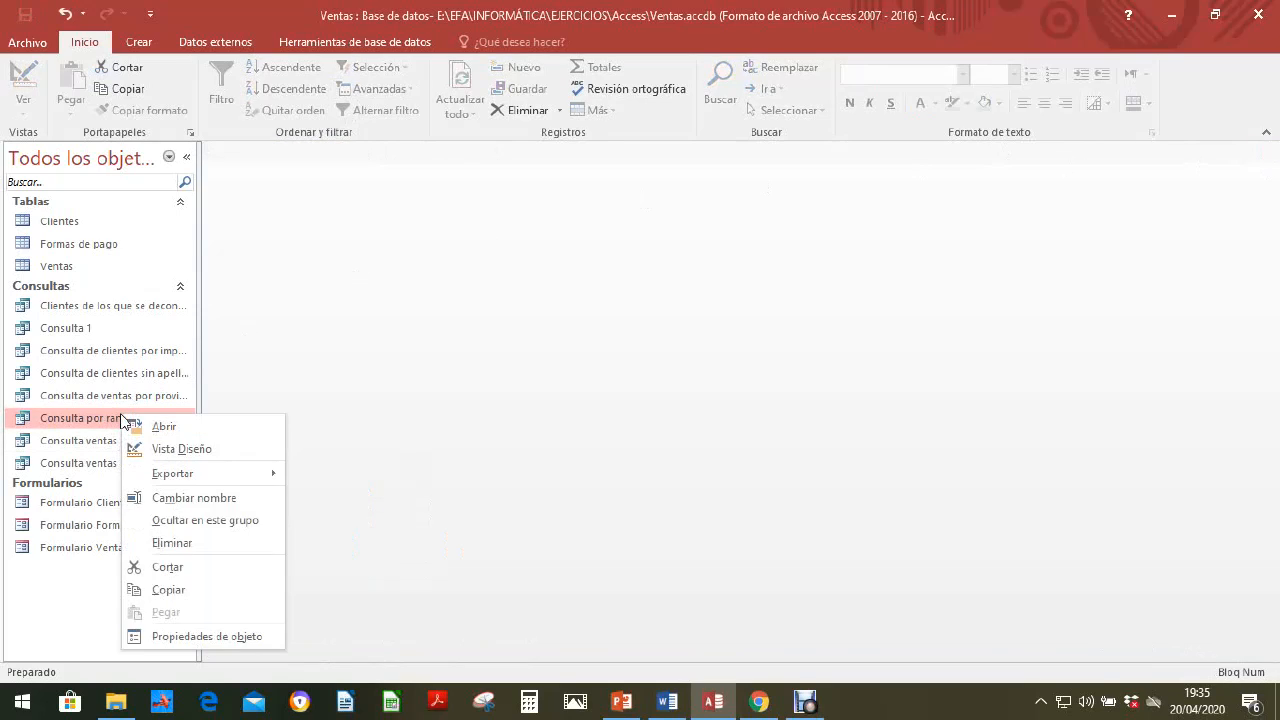
pyautogui.click(162, 453)
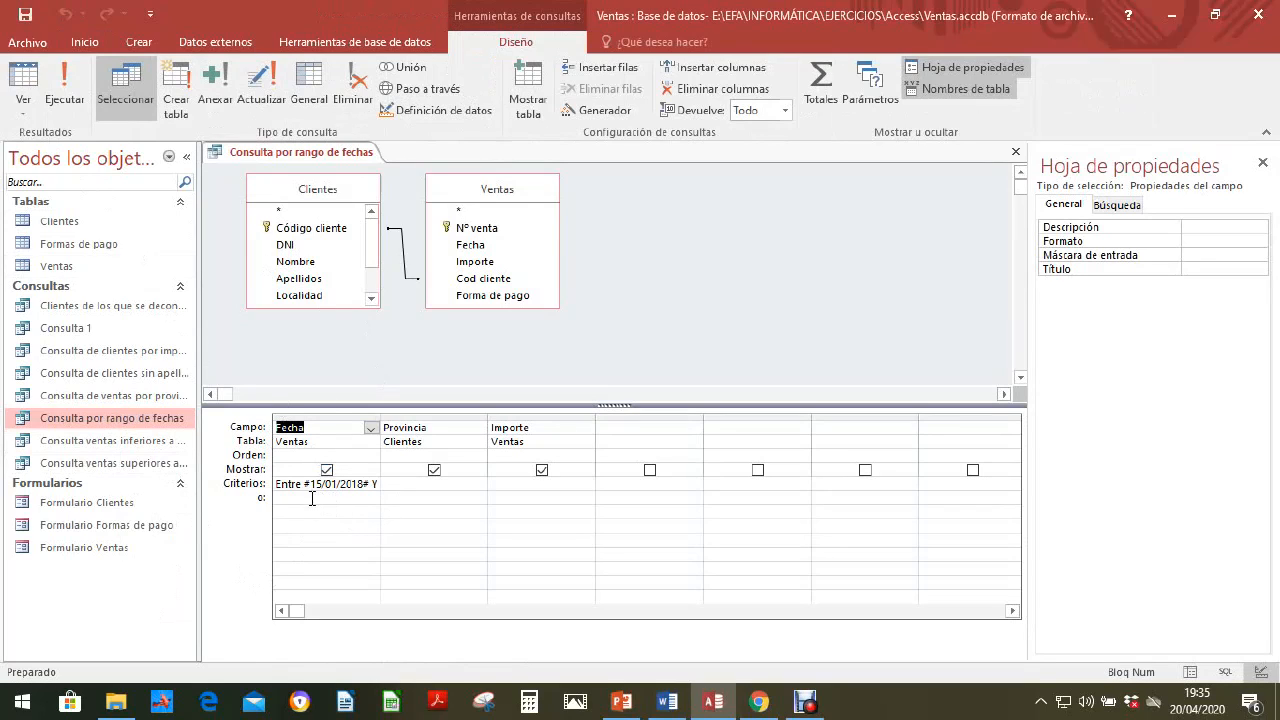
pyautogui.click(1016, 152)
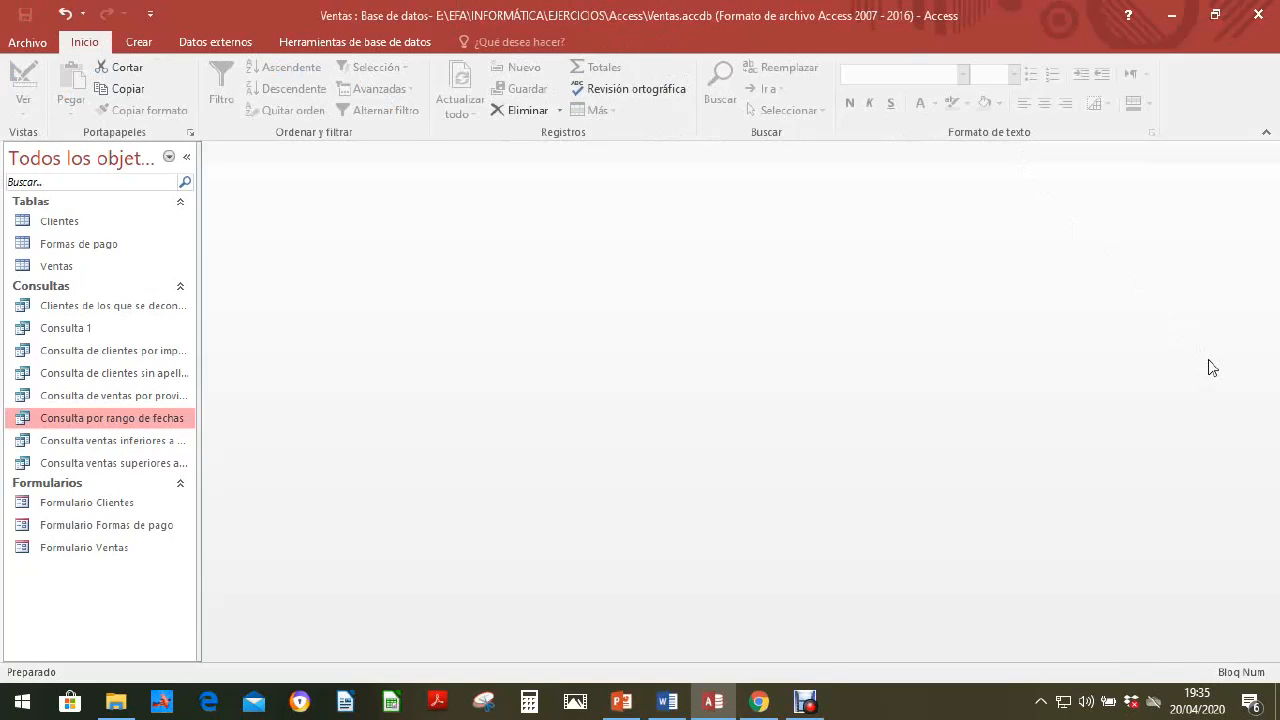
pyautogui.click(805, 703)
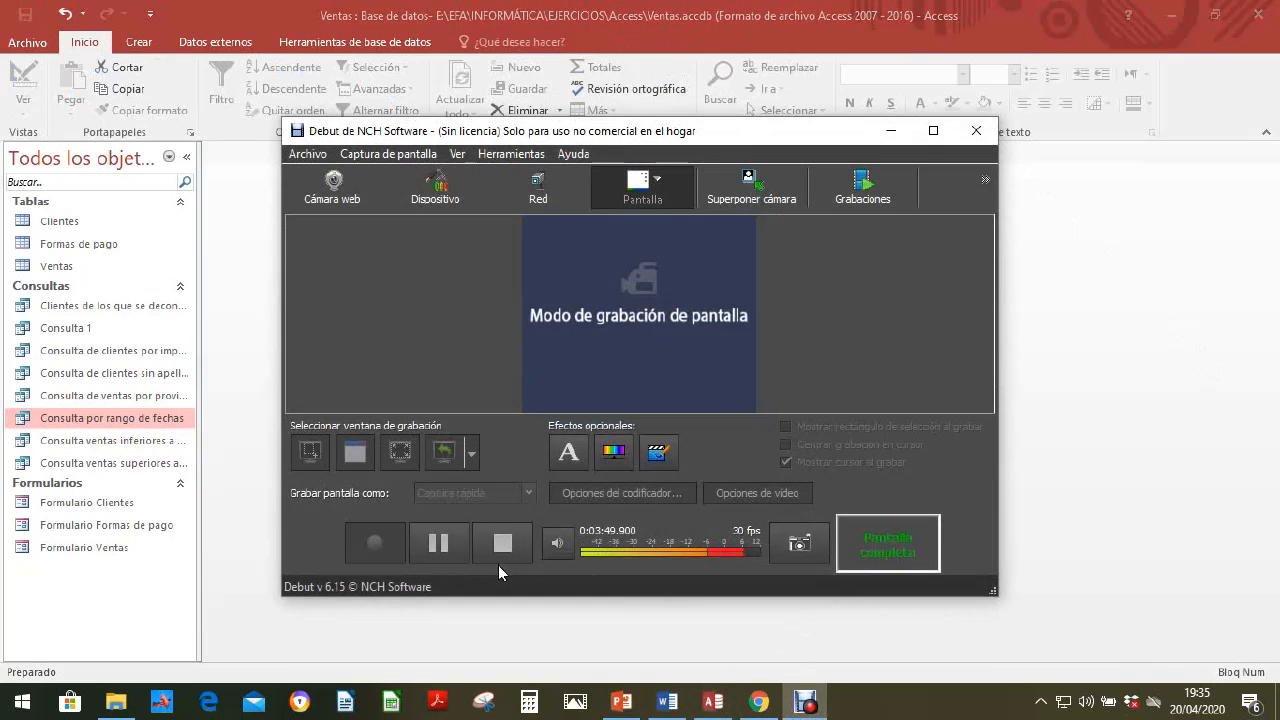
pyautogui.click(447, 549)
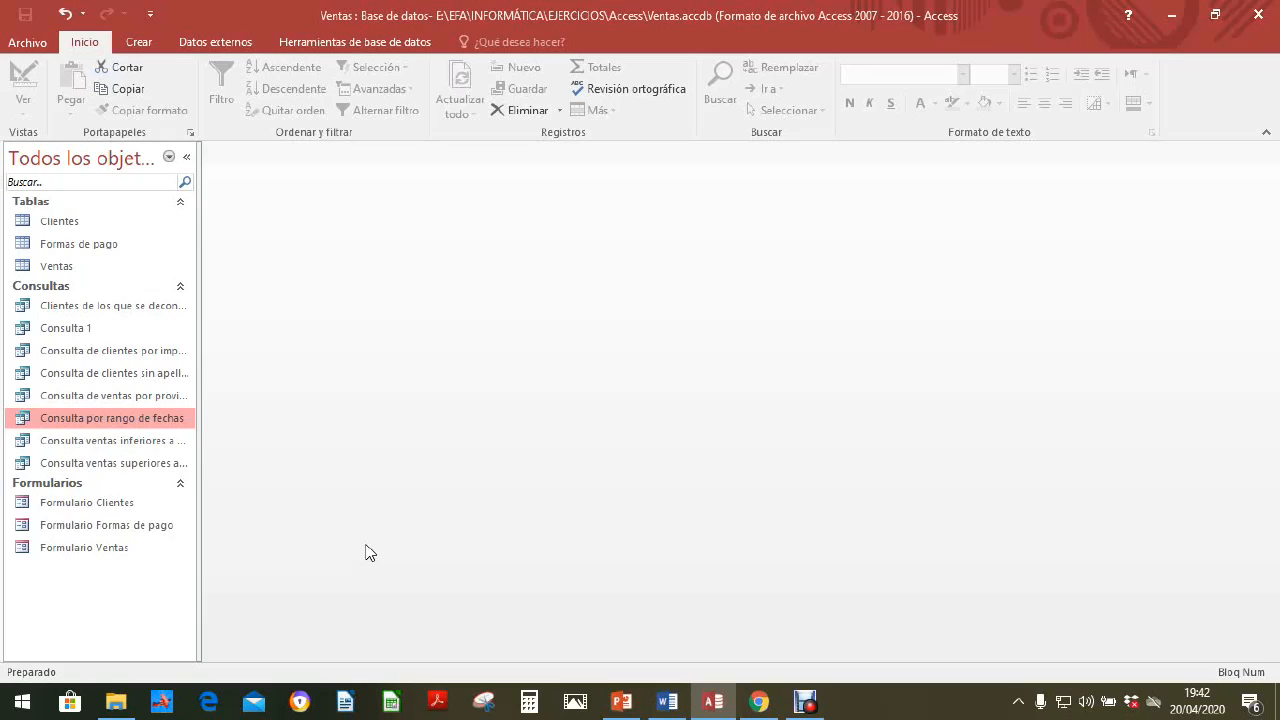
# Step: Duplicate Consulta por rango de fechas, naming the copy "Consulta por rango de fechas a elegir"
pyautogui.rightClick(123, 420)
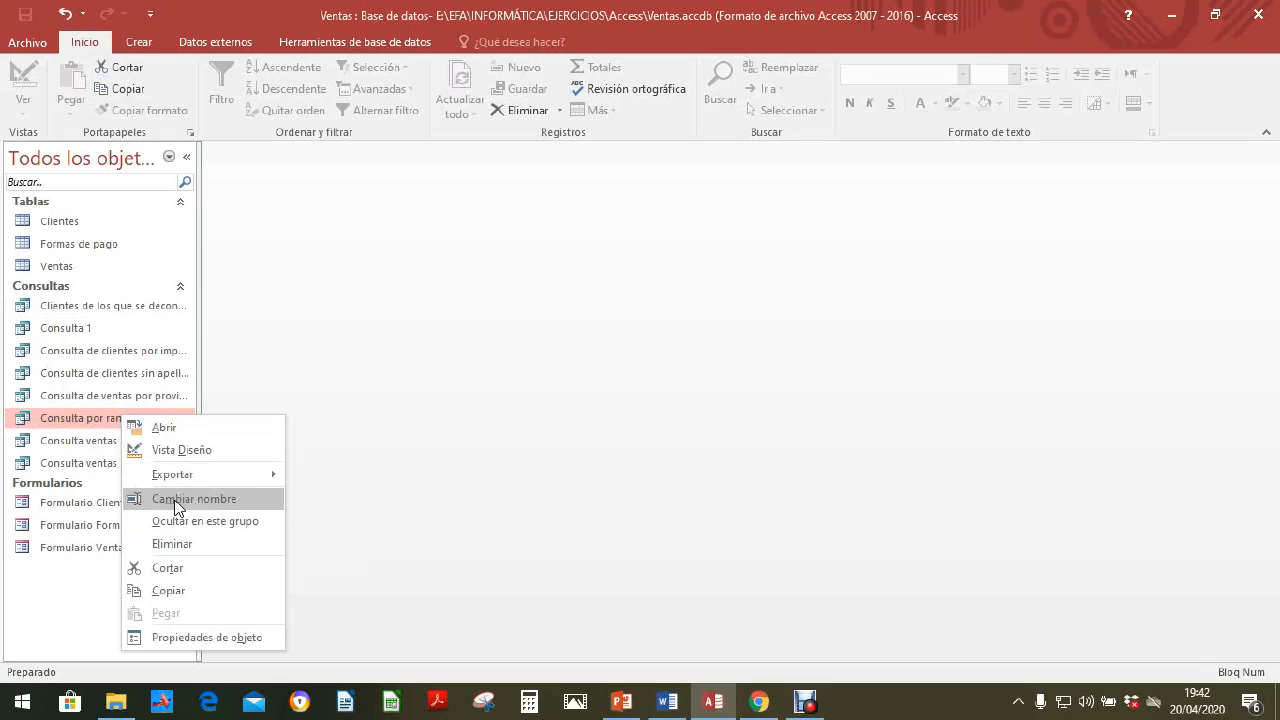
pyautogui.click(166, 591)
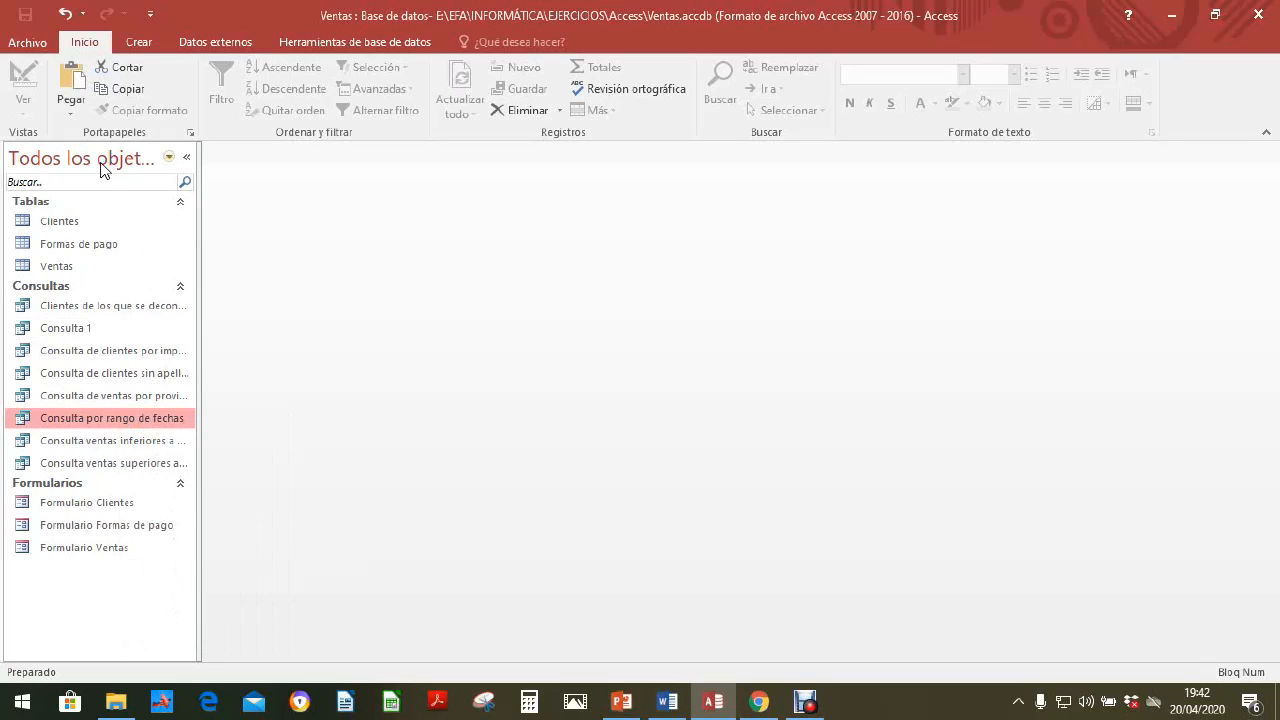
pyautogui.click(72, 80)
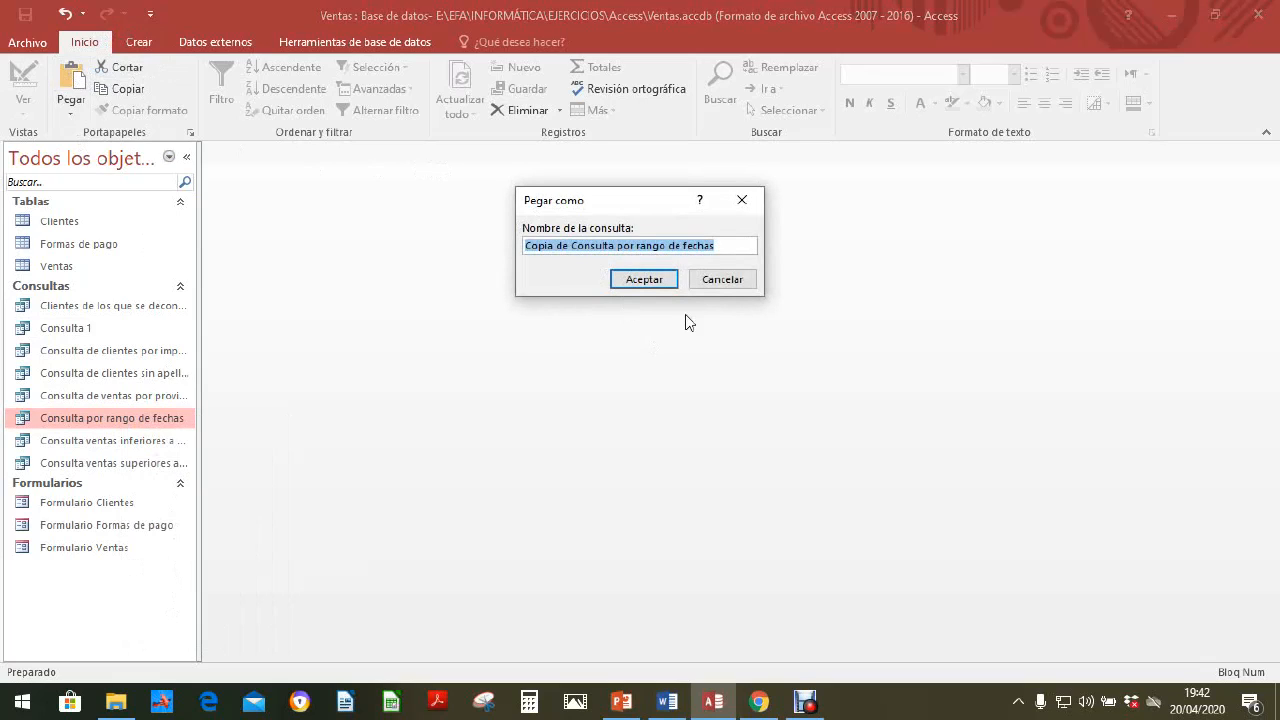
pyautogui.click(588, 249)
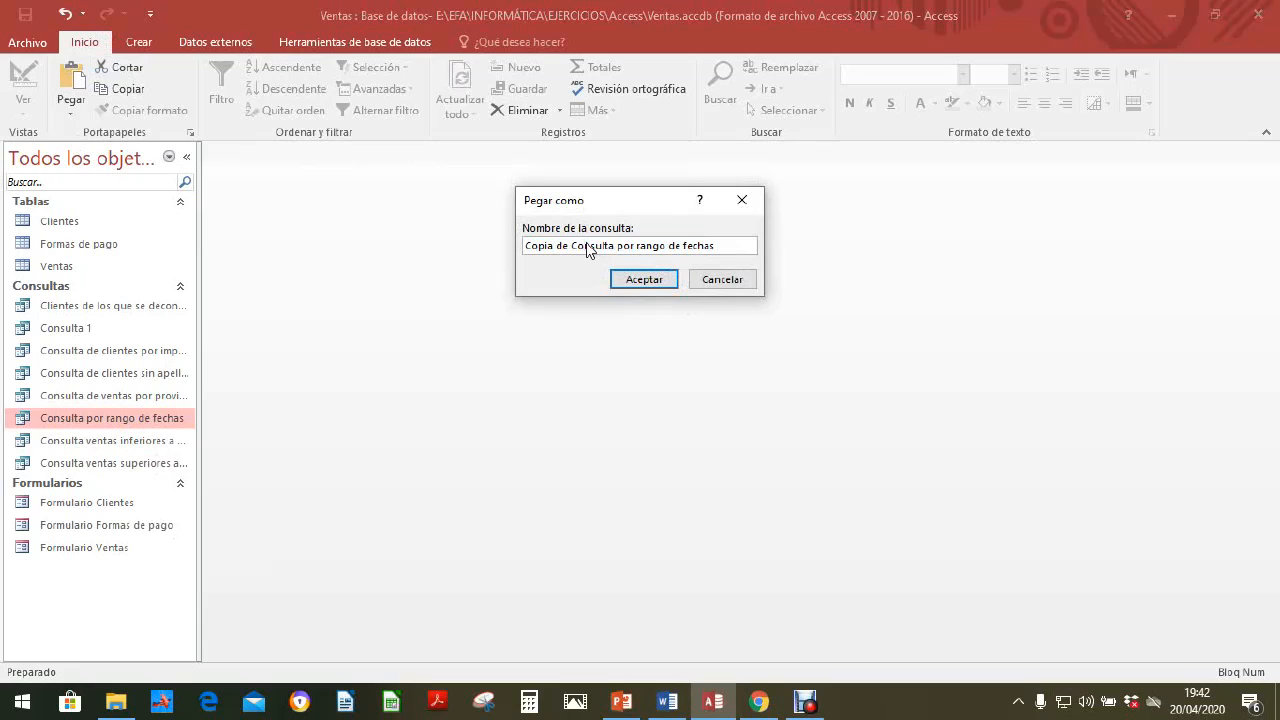
pyautogui.press('Left')
pyautogui.press('Left')
pyautogui.press('BackSpace')
pyautogui.press('BackSpace')
pyautogui.press('BackSpace')
pyautogui.press('BackSpace')
pyautogui.press('BackSpace')
pyautogui.press('BackSpace')
pyautogui.press('BackSpace')
pyautogui.press('BackSpace')
pyautogui.press('BackSpace')
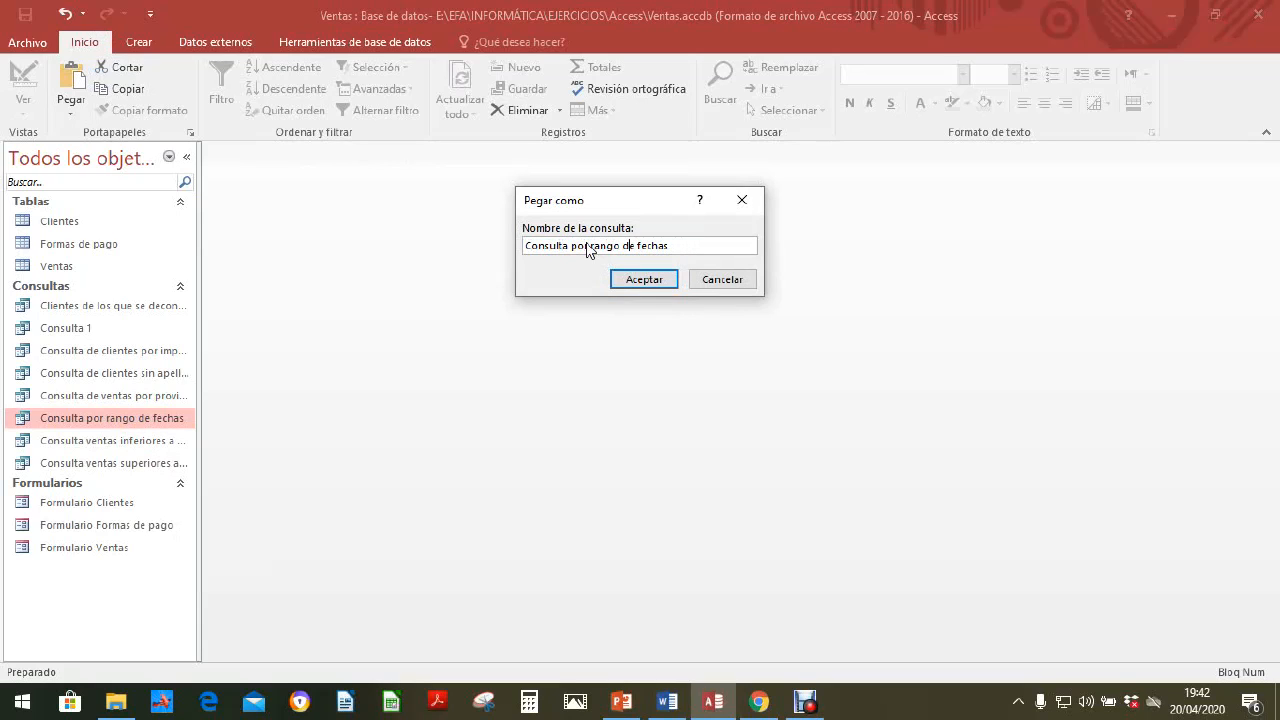
pyautogui.press('Right')
pyautogui.press('Right')
pyautogui.press('Right')
pyautogui.write('a elegir')
pyautogui.click(651, 281)
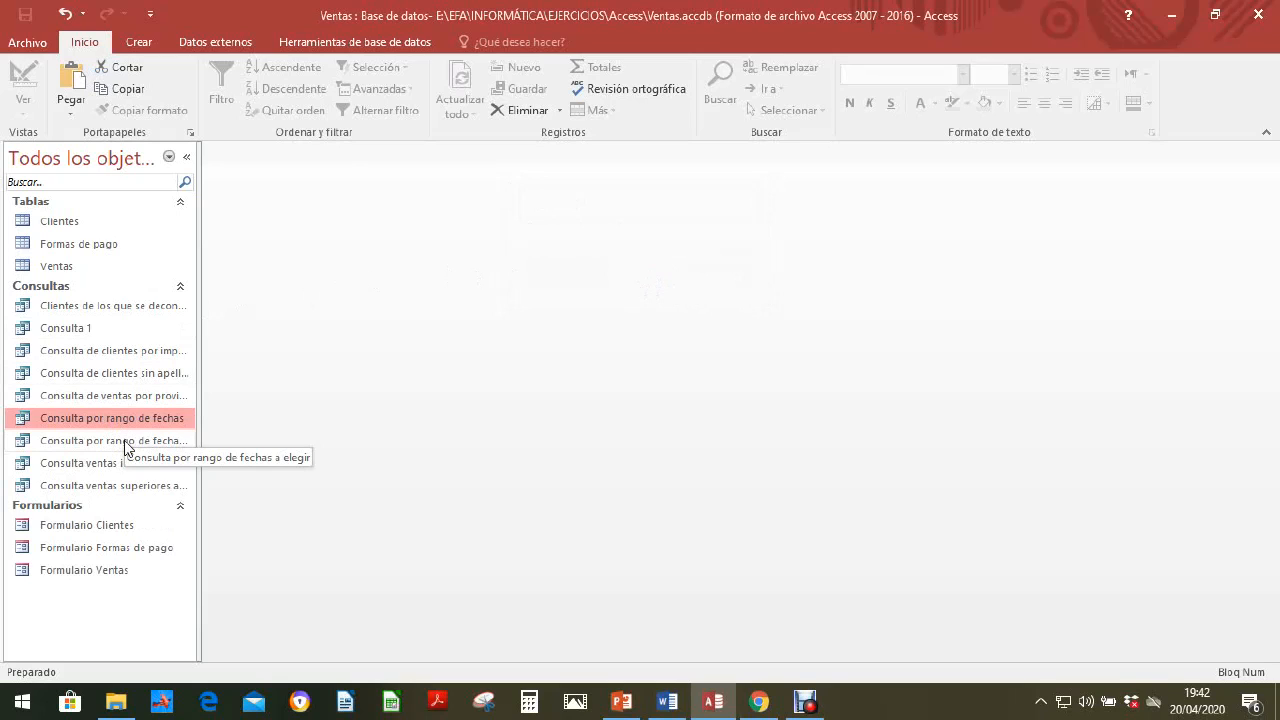
# Step: Check the records of Consulta por rango de fechas a elegir, close it, and reopen it in design view
pyautogui.doubleClick(125, 442)
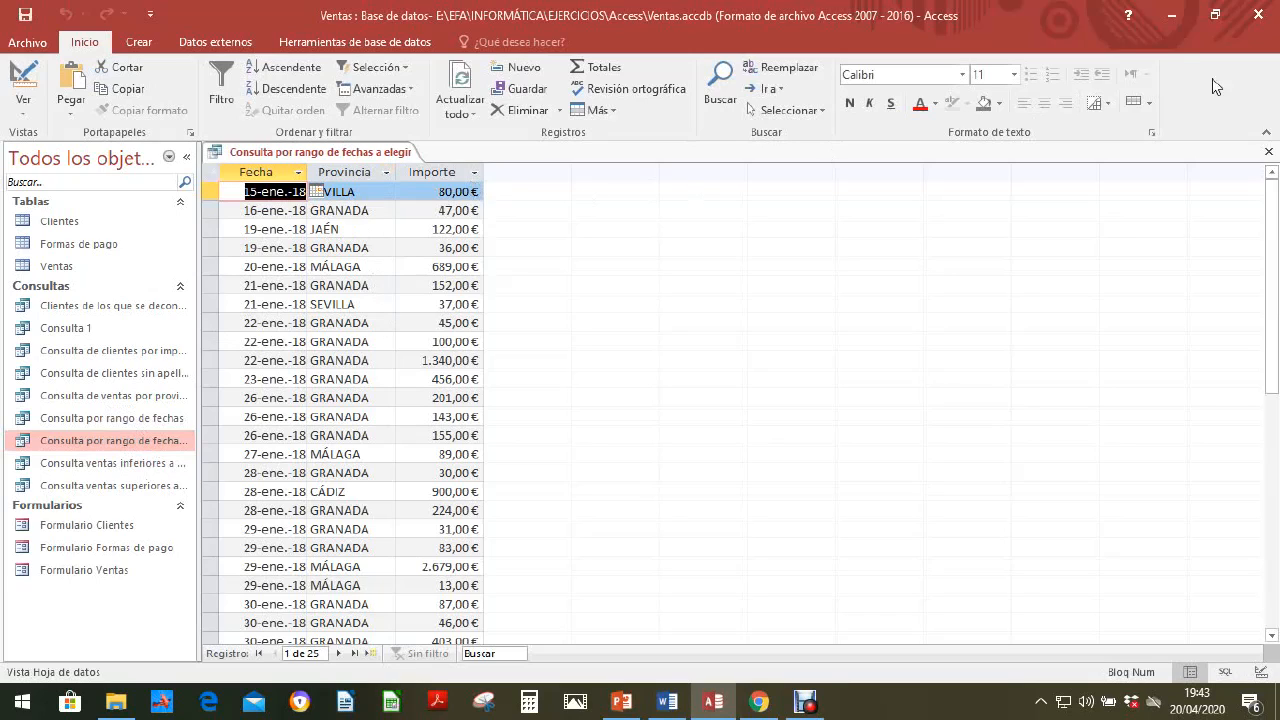
pyautogui.click(1268, 151)
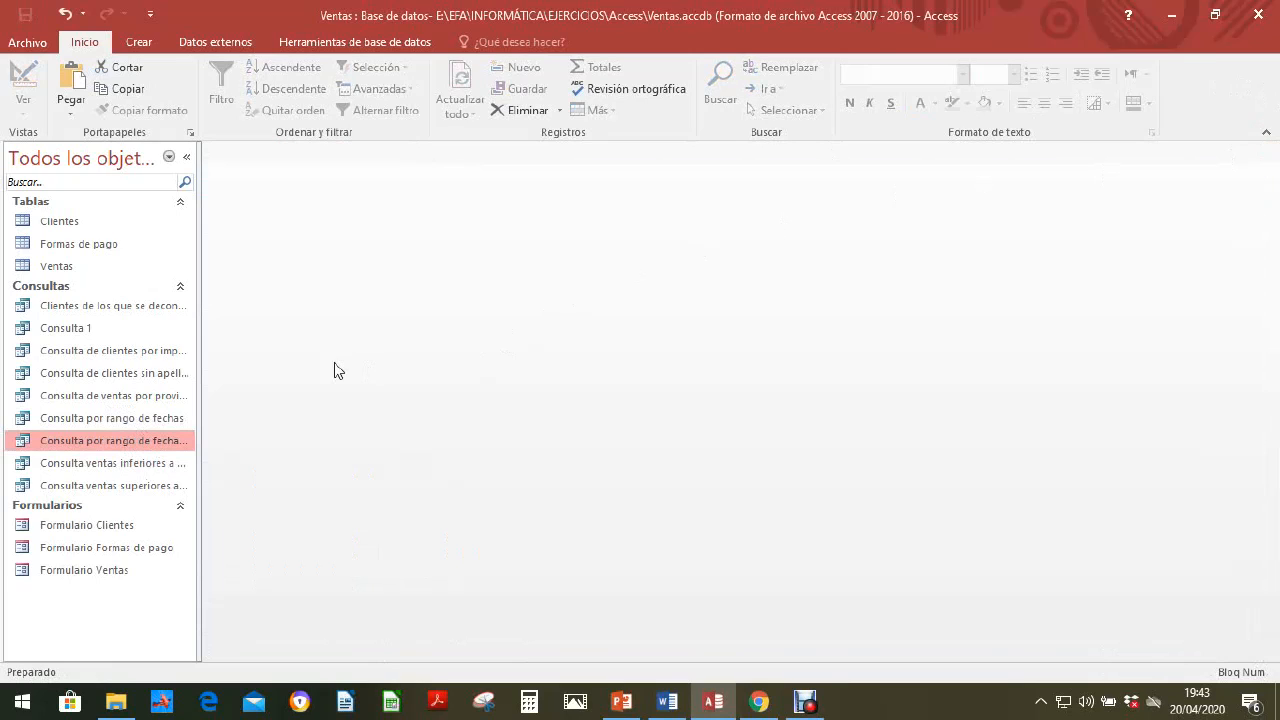
pyautogui.rightClick(165, 446)
pyautogui.click(221, 476)
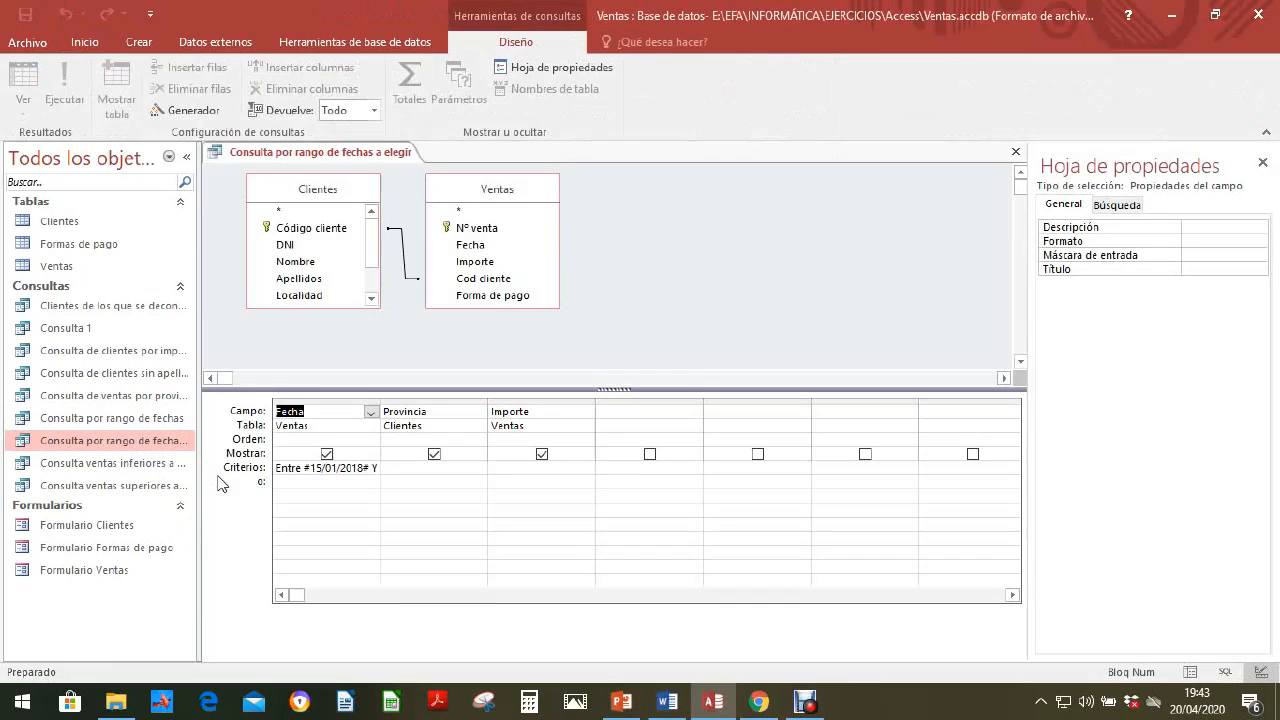
# Step: Replace the fixed dates in the Fecha criterion with "Entre [escriba la fecha inferior]"
pyautogui.click(368, 470)
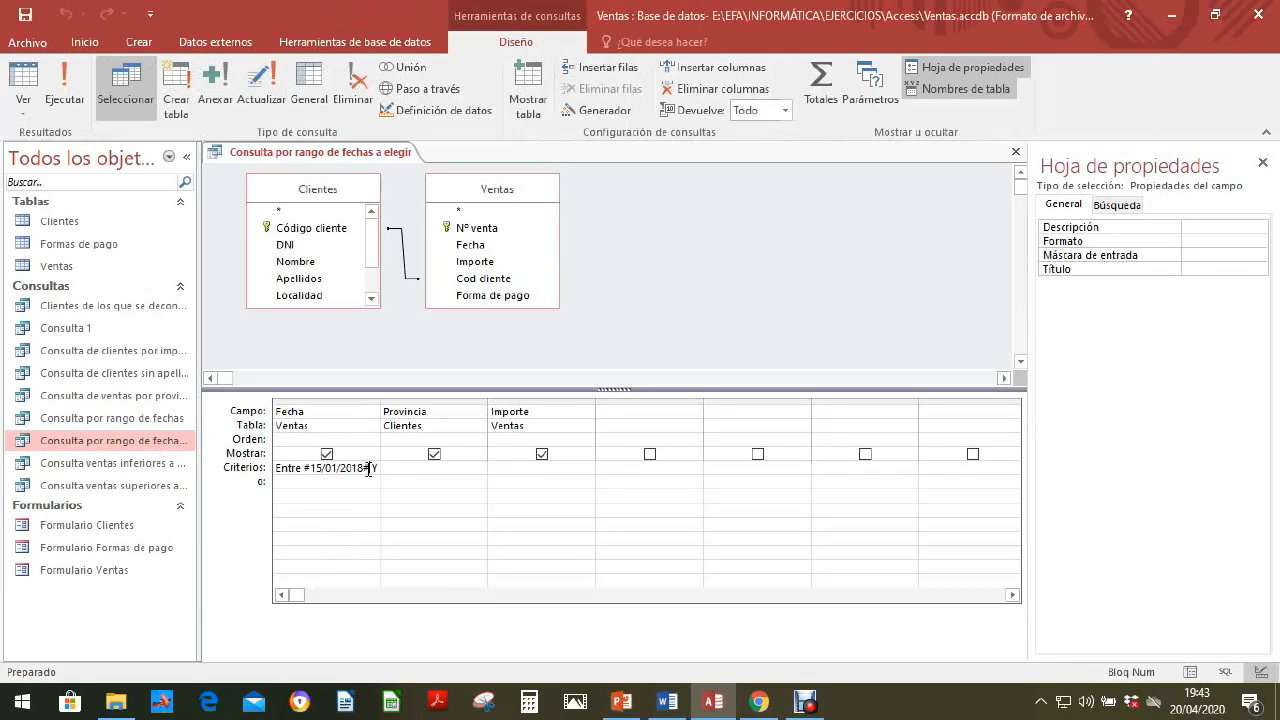
pyautogui.write('#30/01/2018#')
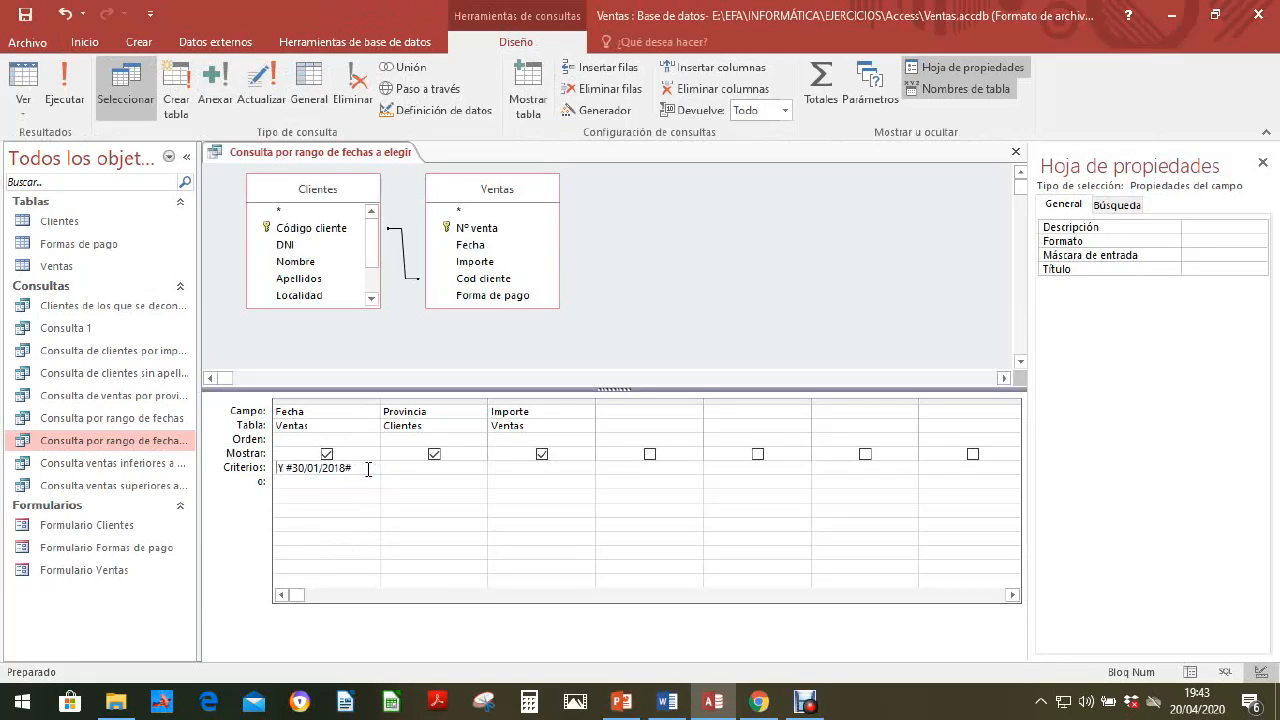
pyautogui.press('Delete')
pyautogui.press('Delete')
pyautogui.press('Delete')
pyautogui.press('Delete')
pyautogui.press('Delete')
pyautogui.press('Delete')
pyautogui.press('Delete')
pyautogui.press('Delete')
pyautogui.press('Delete')
pyautogui.press('Delete')
pyautogui.press('Delete')
pyautogui.press('Delete')
pyautogui.press('Delete')
pyautogui.press('Delete')
pyautogui.write('ntre')
pyautogui.press('alt')
pyautogui.press('alt')
pyautogui.write("'")
pyautogui.press('BackSpace')
pyautogui.write('escrib')
pyautogui.write('a ')
pyautogui.write('la f')
pyautogui.write('echa')
pyautogui.write(' inferi')
pyautogui.write('r')
pyautogui.press('BackSpace')
pyautogui.press('BackSpace')
pyautogui.press('BackSpace')
pyautogui.write('rior]')
# Step: Extend the Fecha criterion with "y [escriba la fecha superior" and try to save the query
pyautogui.write('escriba la fecha superio')
pyautogui.rightClick(380, 160)
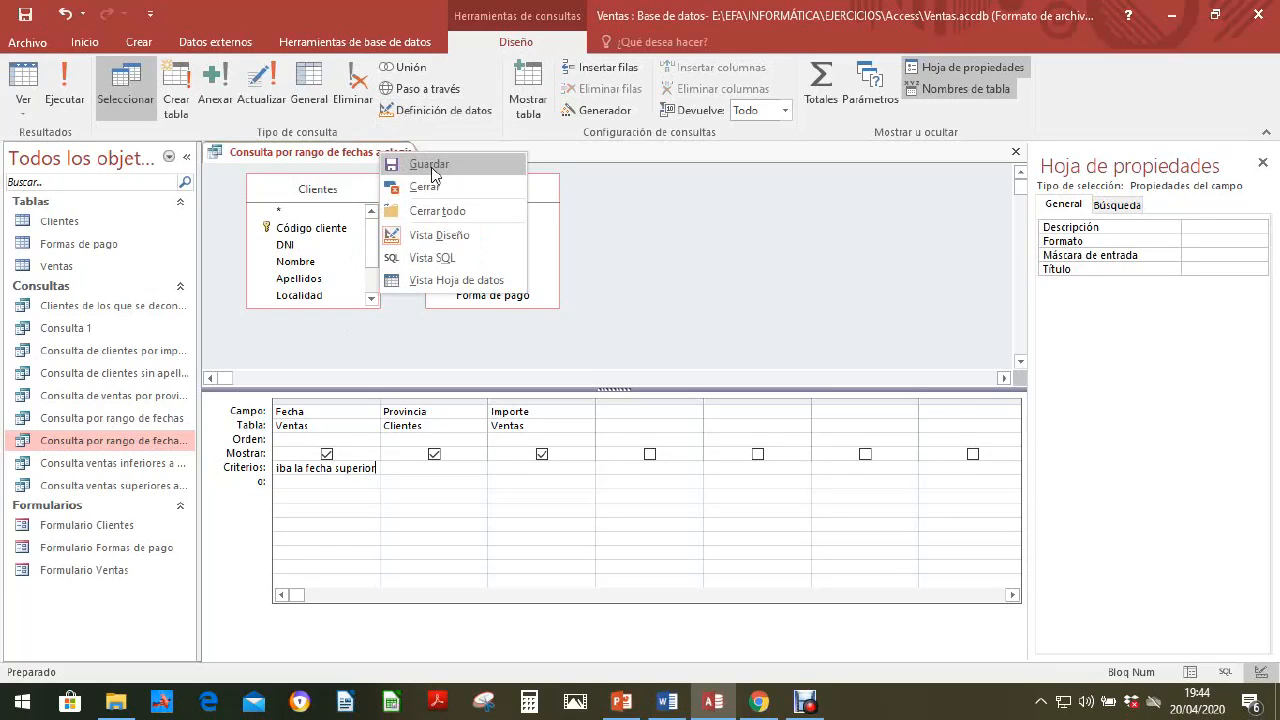
pyautogui.click(432, 168)
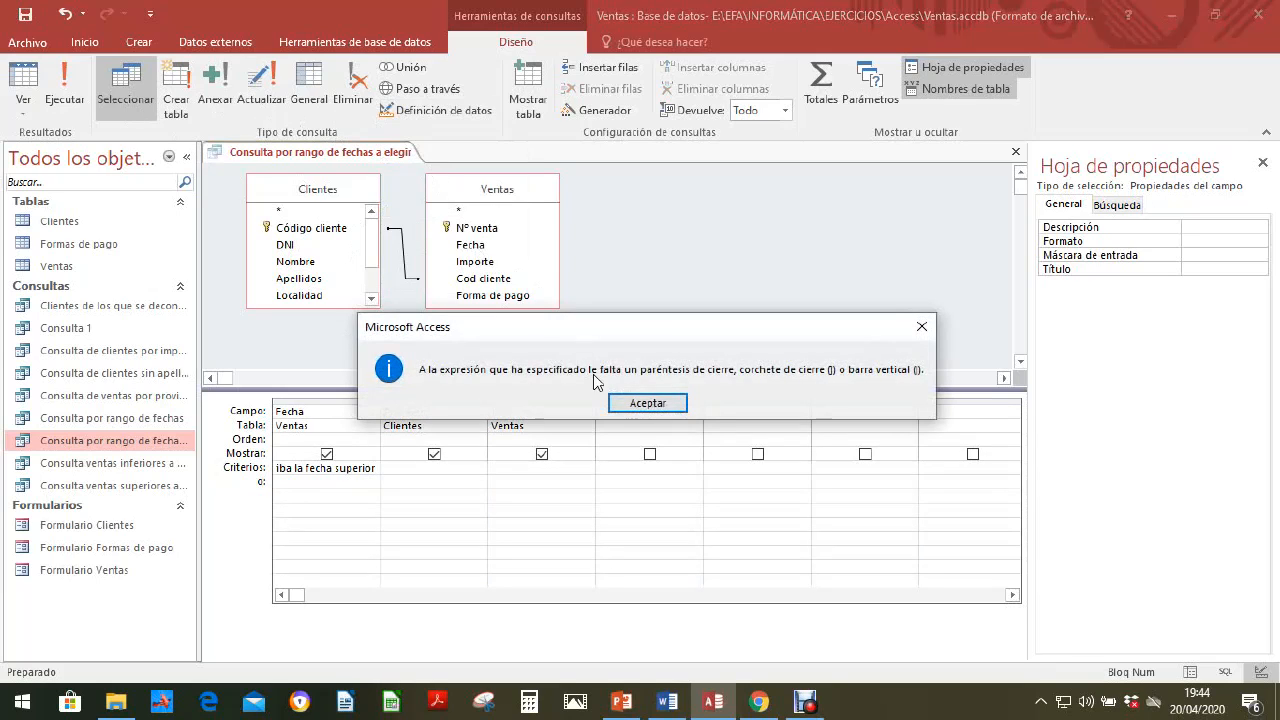
pyautogui.click(650, 405)
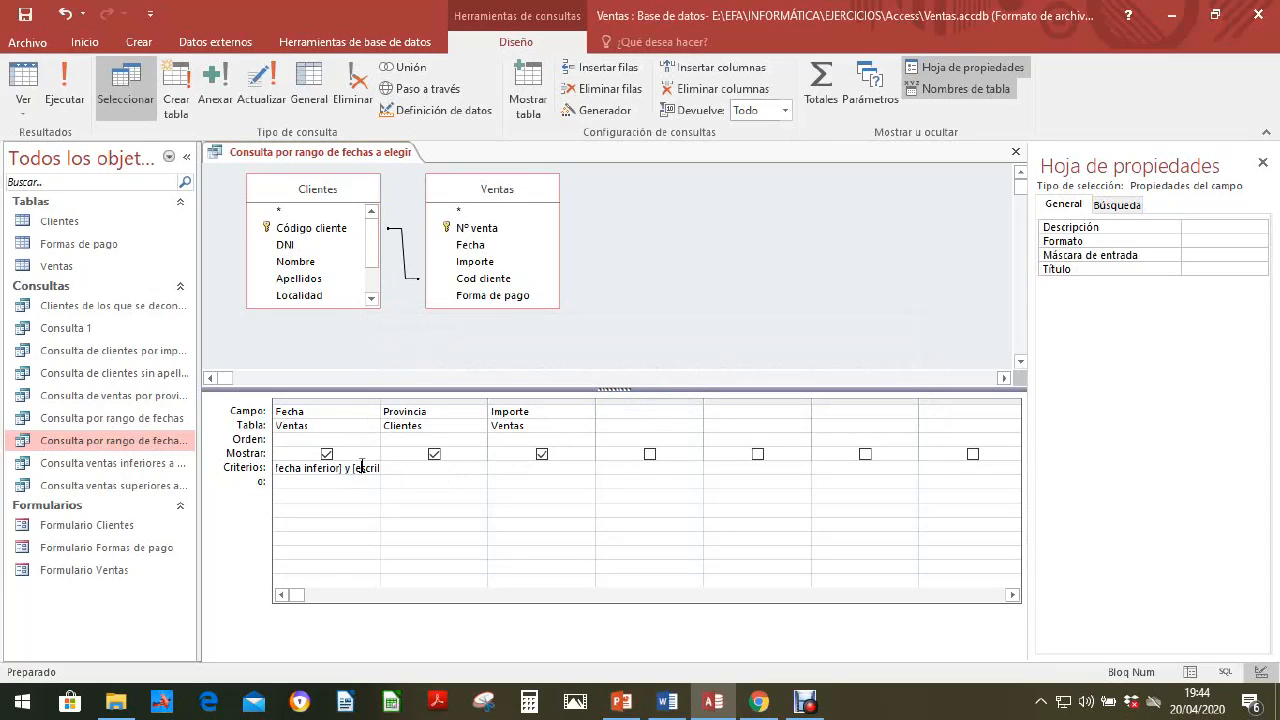
# Step: Complete the Fecha criterion by adding the missing closing bracket after "escriba la fecha superior"
pyautogui.write('ba la fe')
pyautogui.write('cha superior')
pyautogui.press('Return')
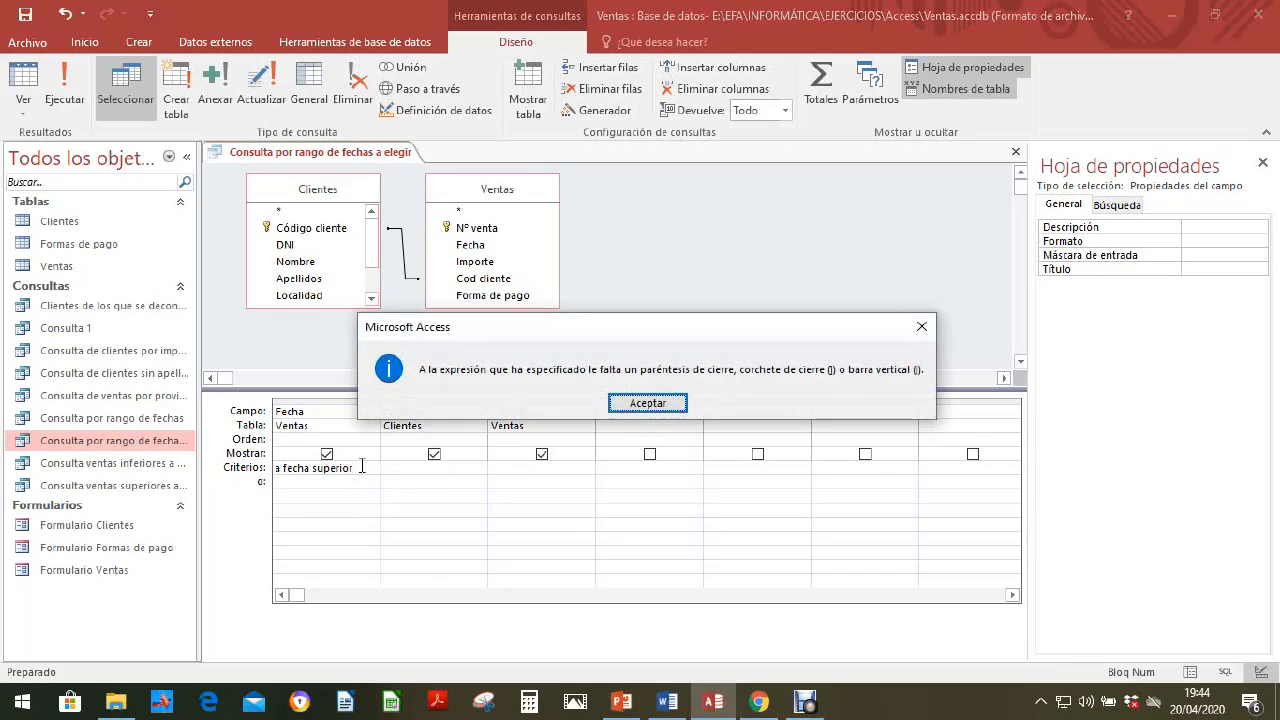
pyautogui.press('Return')
pyautogui.click(362, 464)
pyautogui.press('Right')
pyautogui.press('Right')
pyautogui.press('Right')
pyautogui.press('Right')
pyautogui.press('Right')
pyautogui.press('Right')
pyautogui.press('Right')
pyautogui.press('Right')
pyautogui.press('Right')
pyautogui.press('Right')
pyautogui.press('Right')
pyautogui.press('Right')
pyautogui.press('Right')
pyautogui.press('Right')
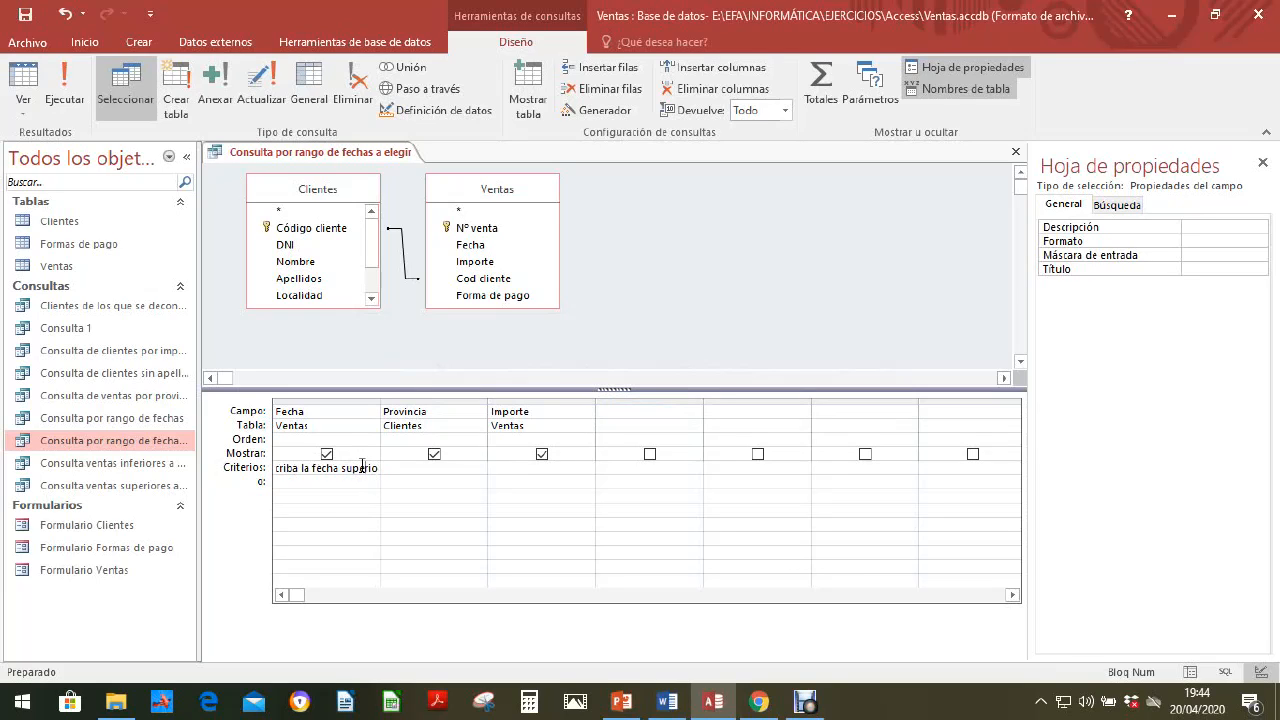
pyautogui.press('Right')
# Step: Save the query and run it with 15/01/18 as the lower date and 30/01/18 as the upper date
pyautogui.rightClick(358, 160)
pyautogui.click(419, 166)
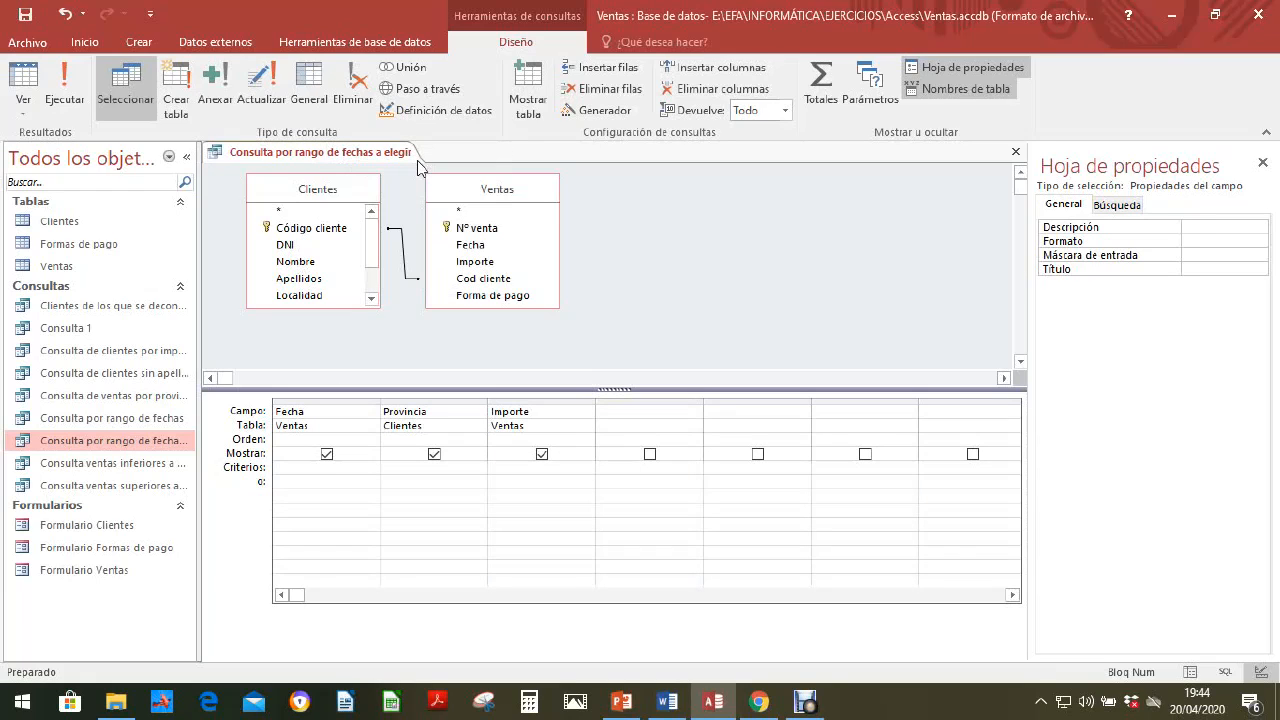
pyautogui.click(67, 90)
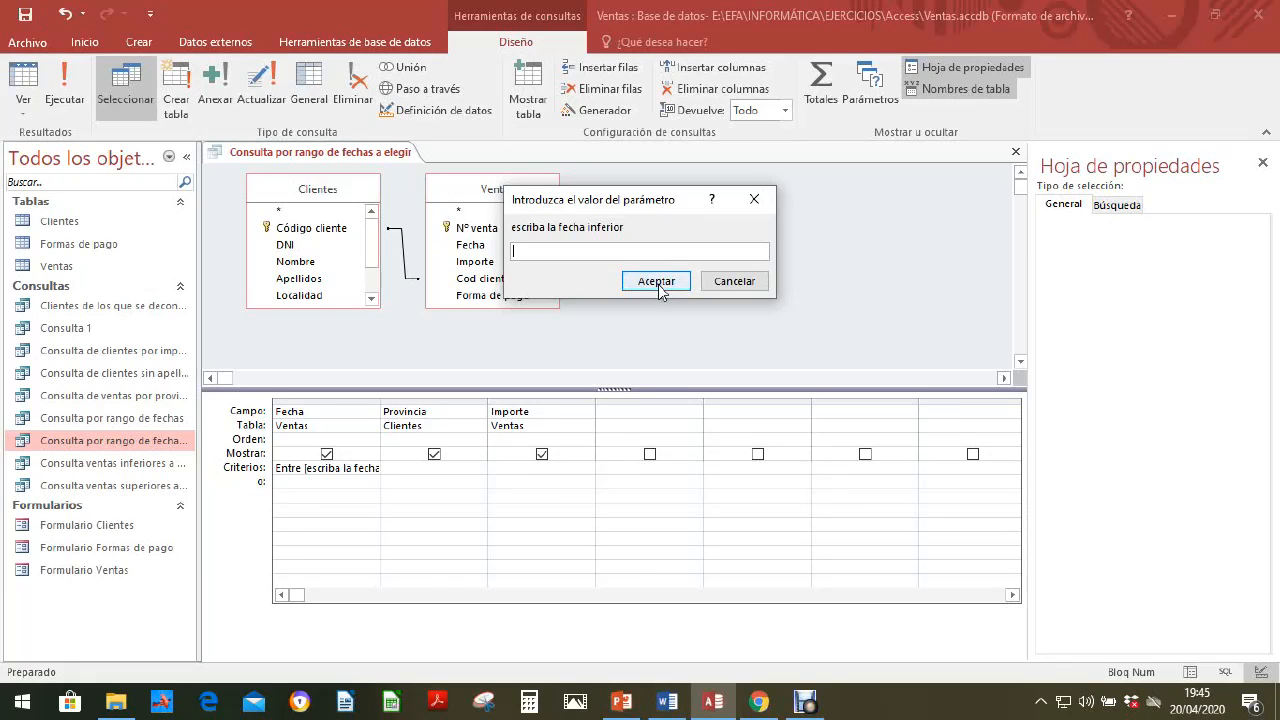
pyautogui.write('15/01/18')
pyautogui.click(637, 283)
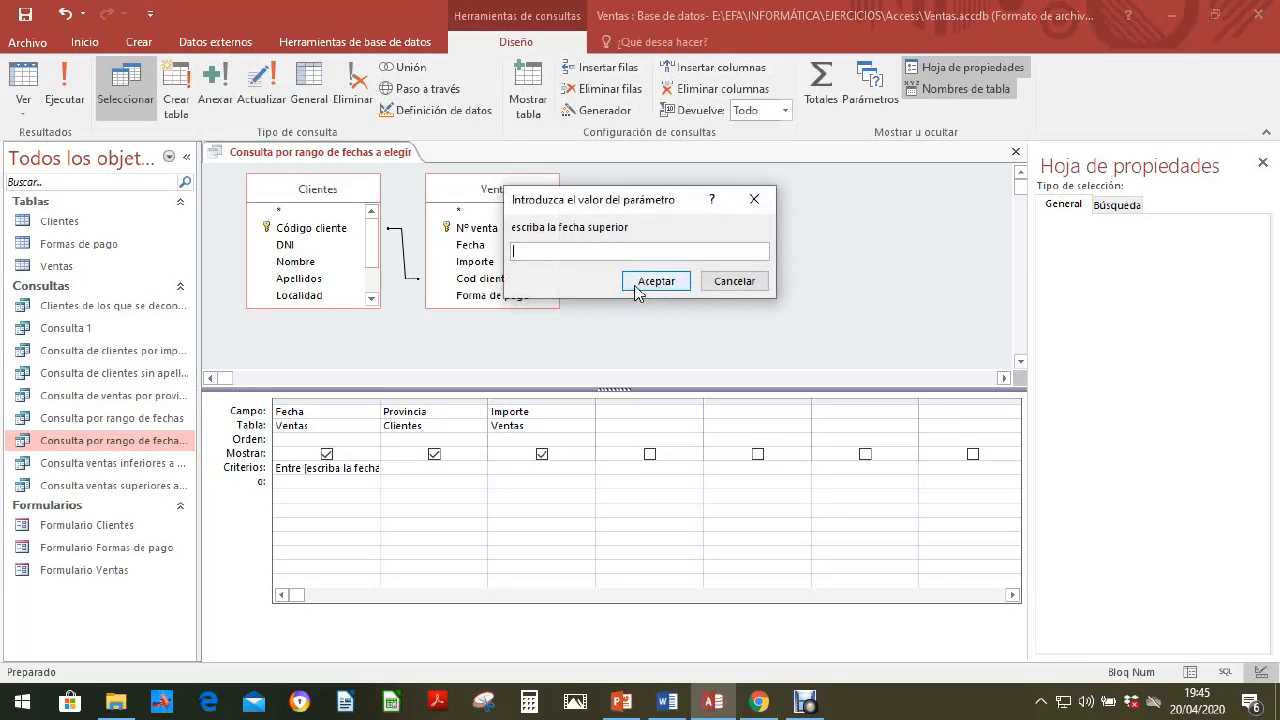
pyautogui.write('30/01/18')
pyautogui.click(656, 284)
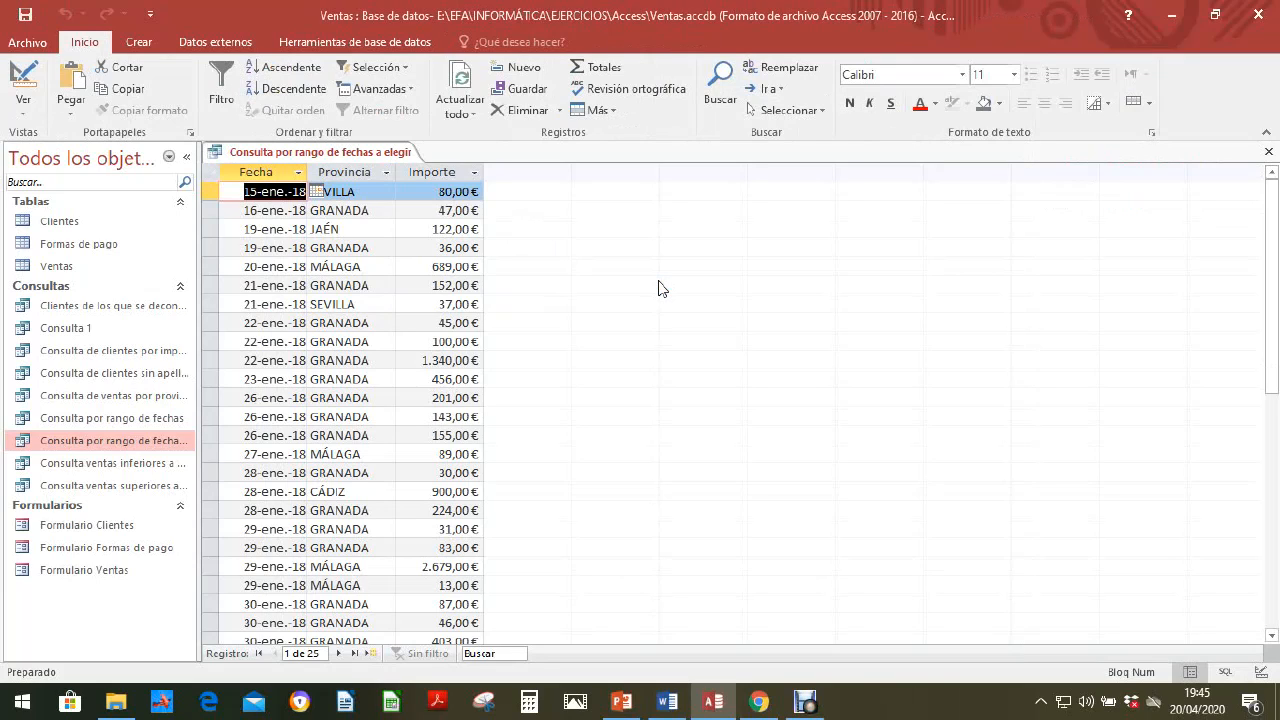
# Step: Save Consulta por rango de fechas a elegir from its datasheet and close it
pyautogui.rightClick(388, 158)
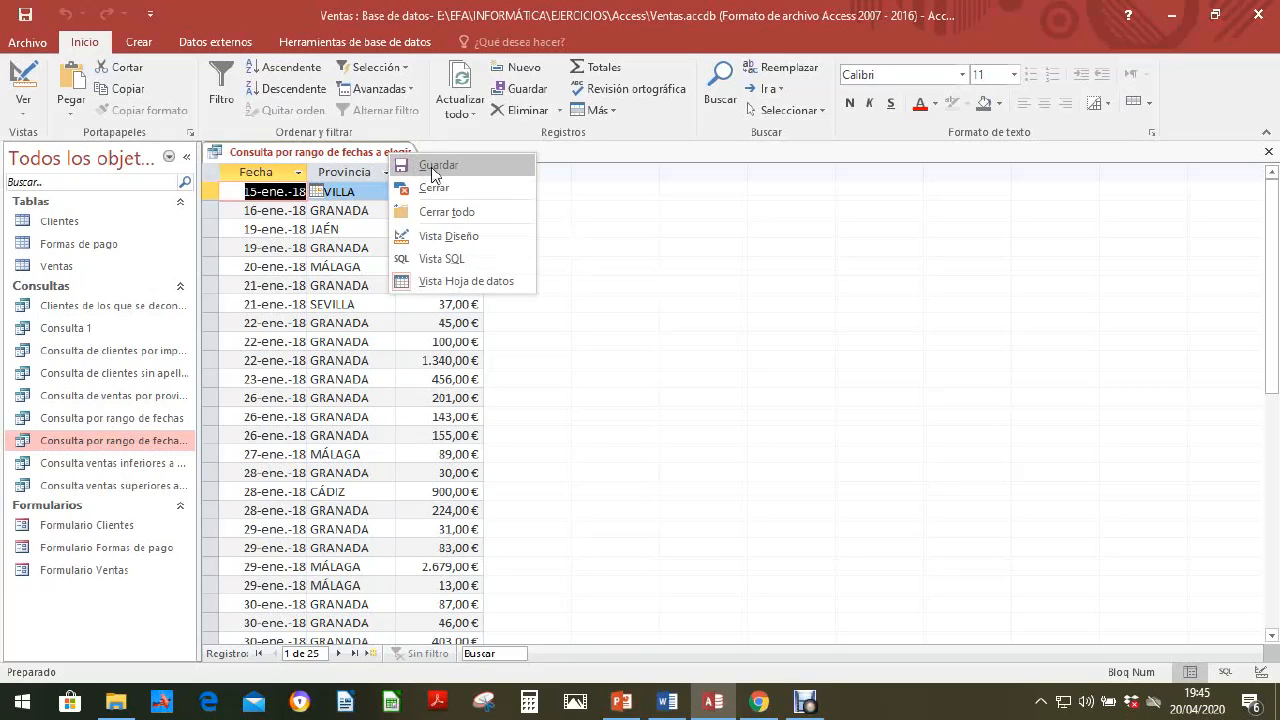
pyautogui.click(432, 172)
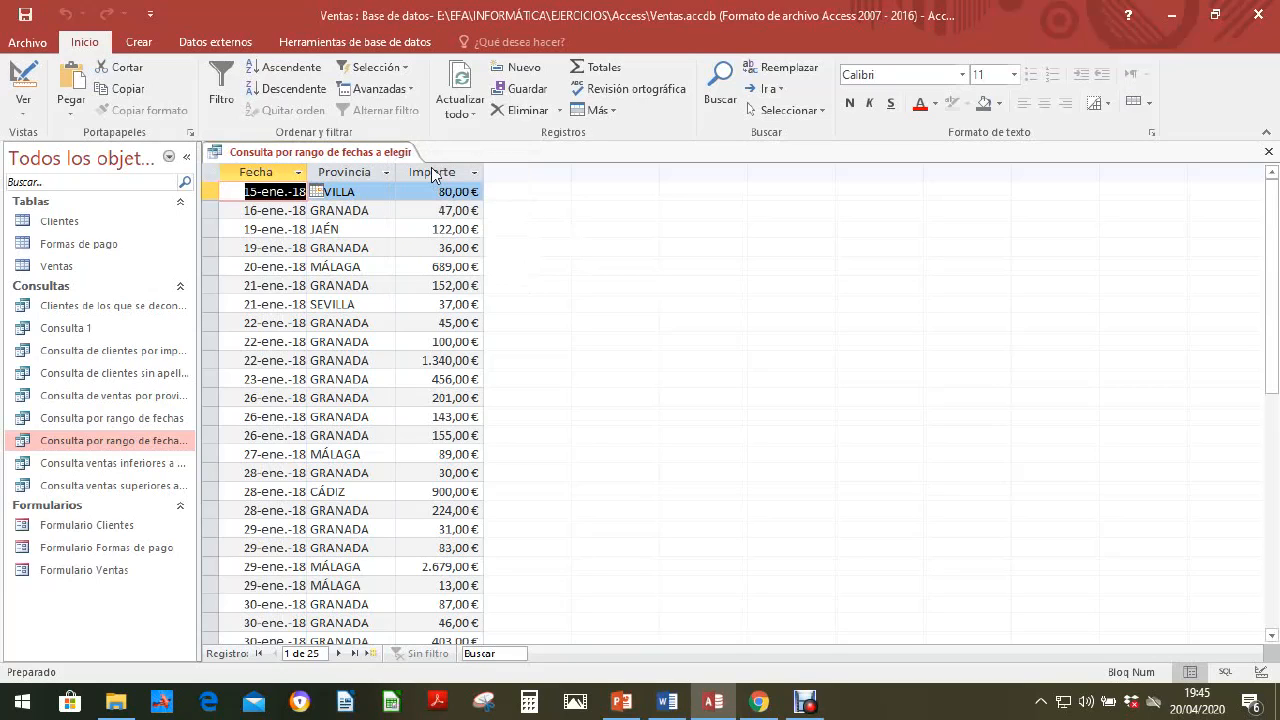
pyautogui.click(1269, 154)
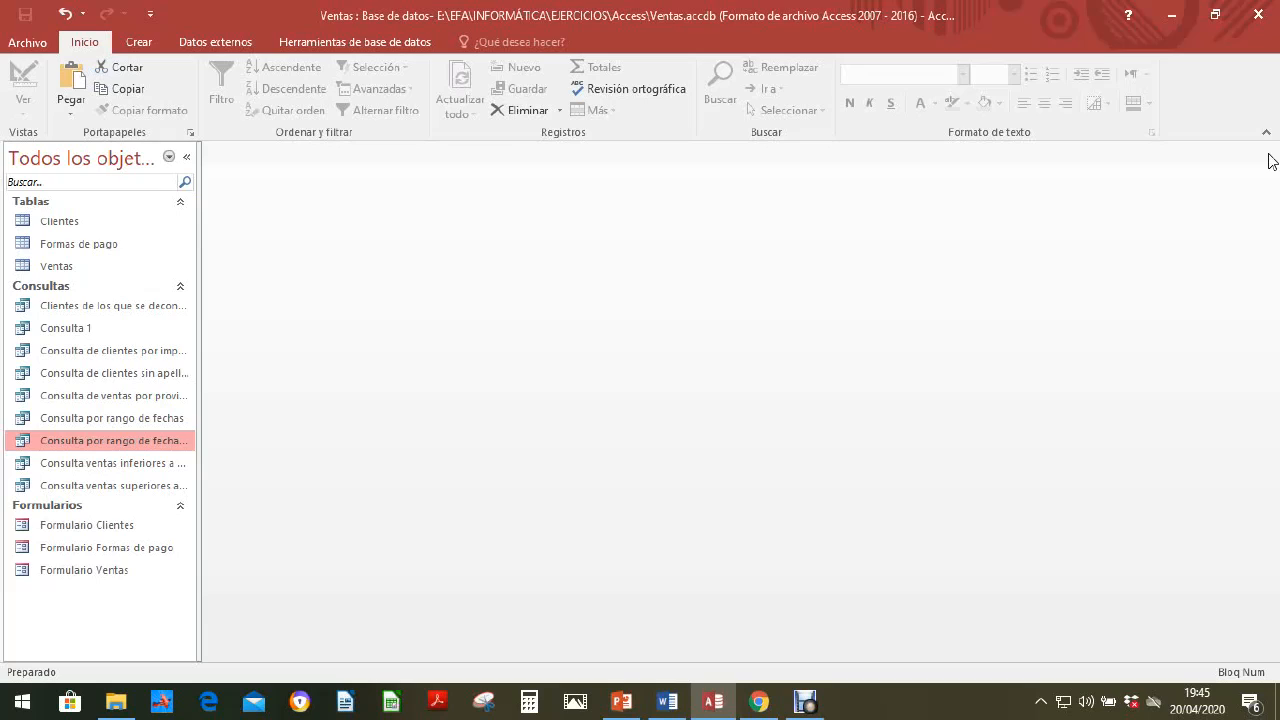
# Step: Start a report on the Ventas table with the report wizard, including all of its fields
pyautogui.click(72, 225)
pyautogui.click(140, 45)
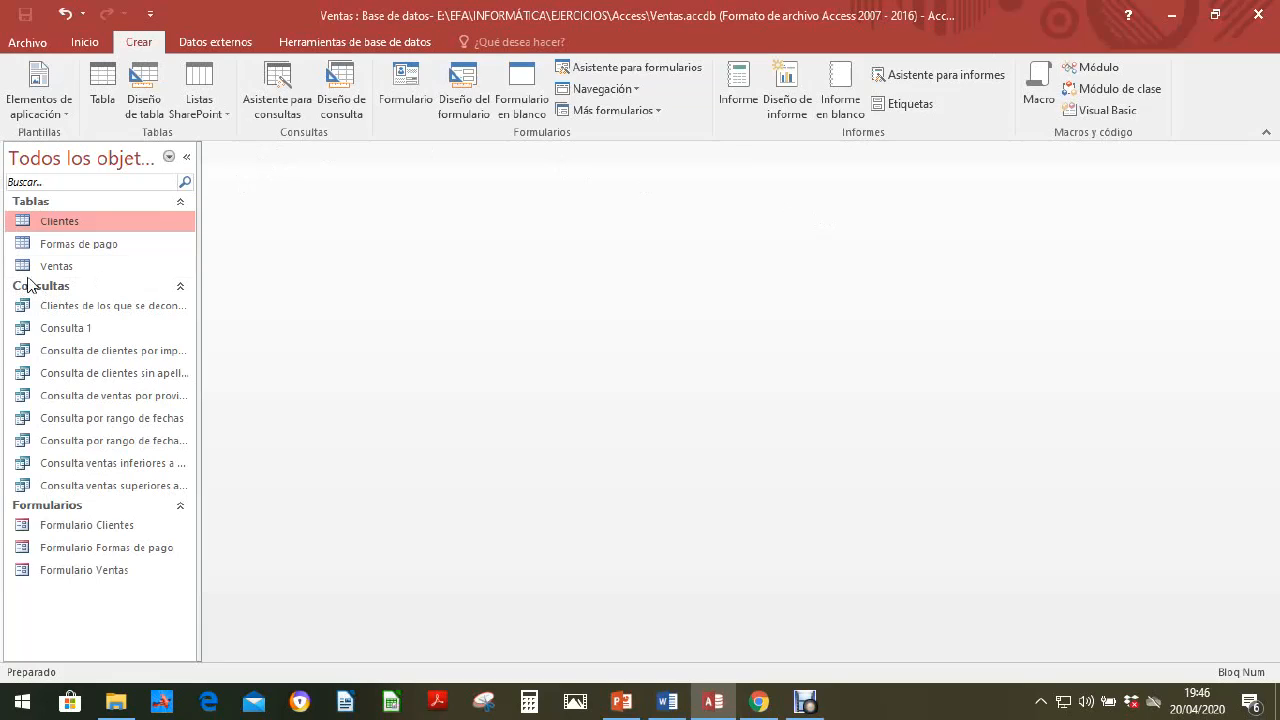
pyautogui.click(57, 267)
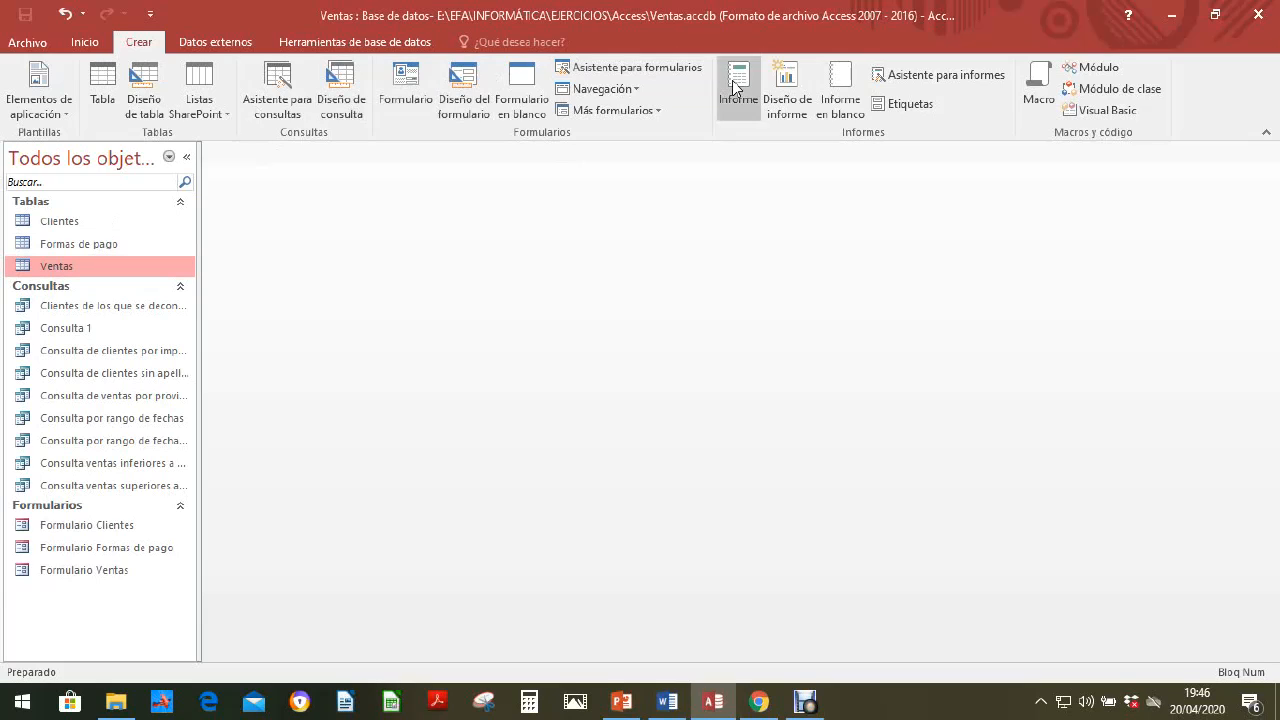
pyautogui.click(950, 78)
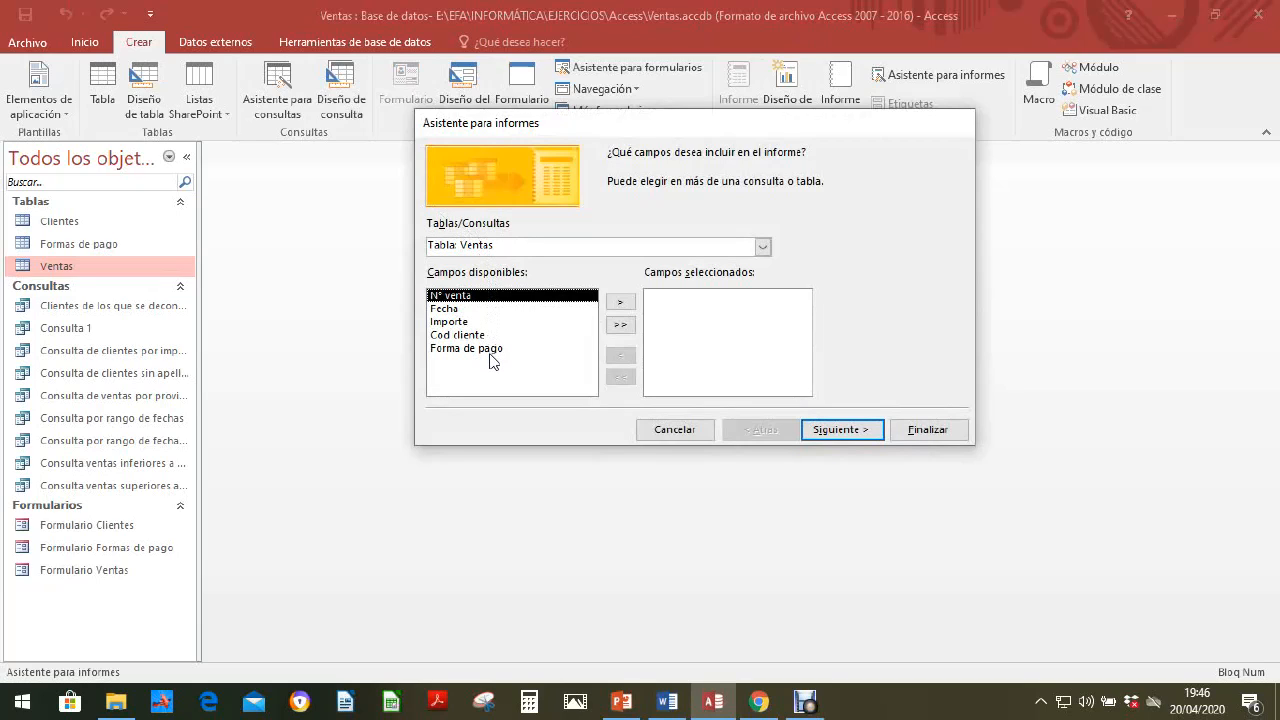
pyautogui.click(624, 327)
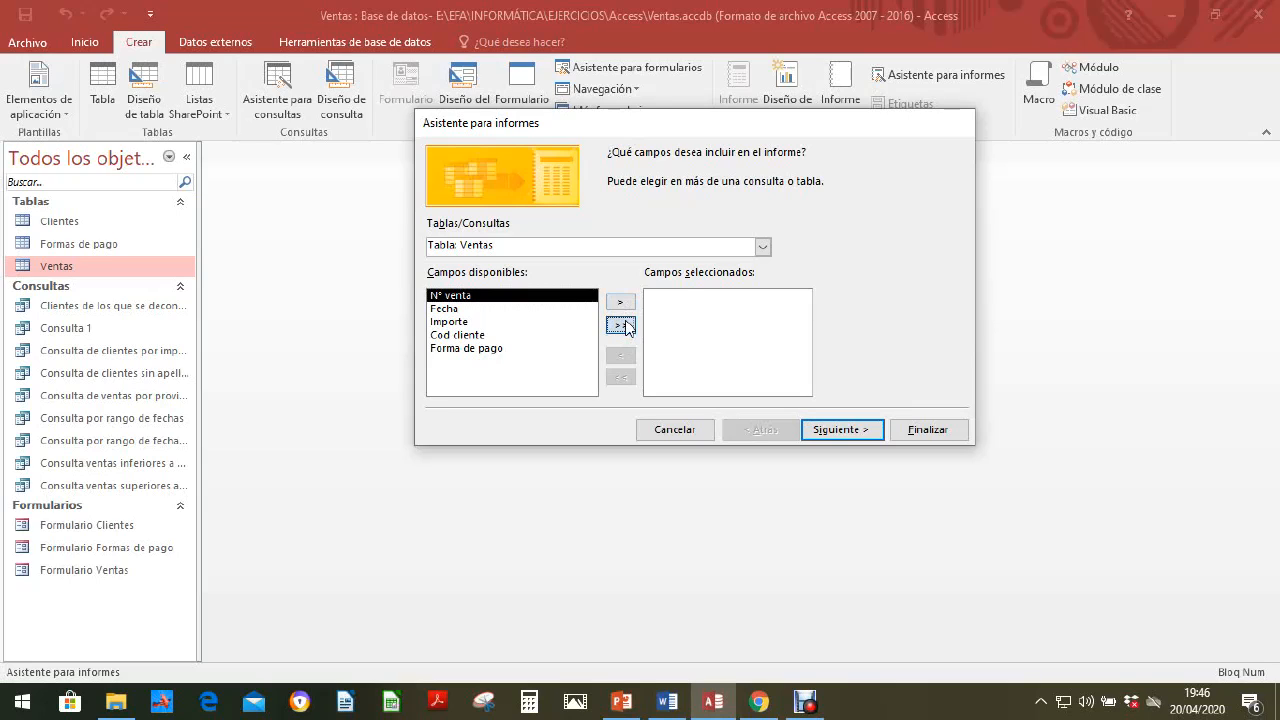
pyautogui.click(840, 434)
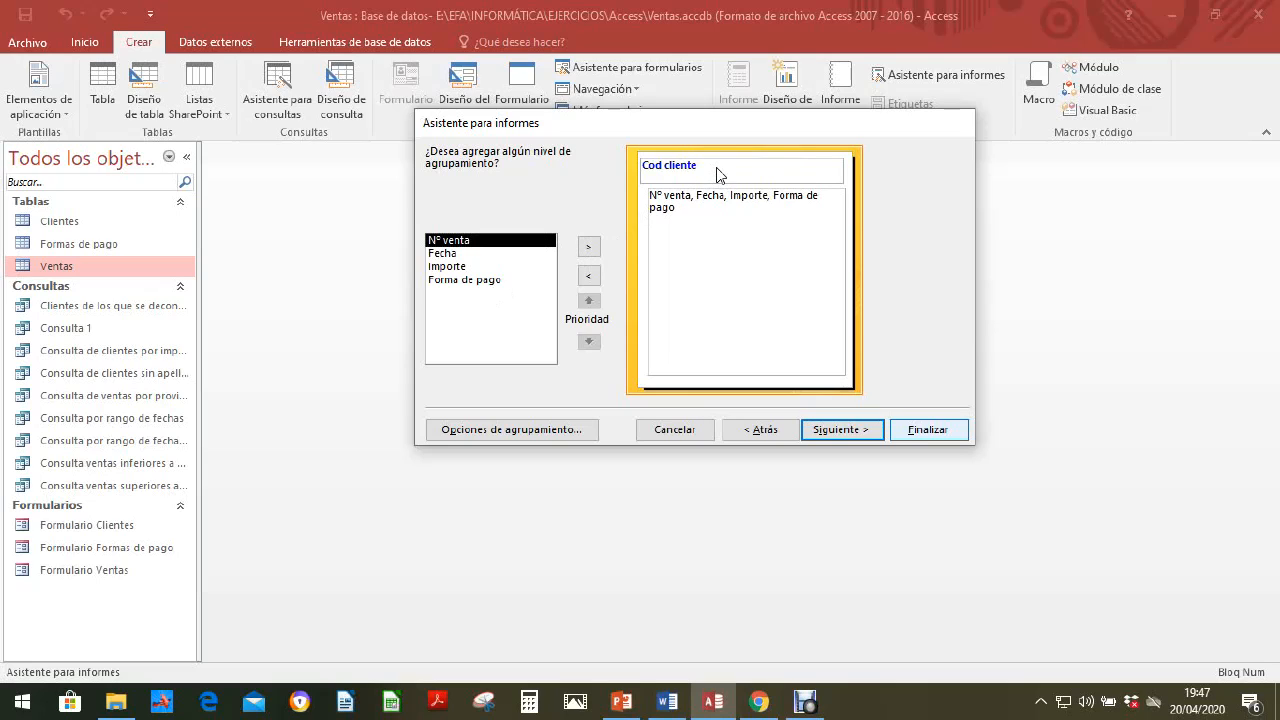
# Step: Remove the Cod cliente grouping level and group the report by Fecha per month instead
pyautogui.click(591, 277)
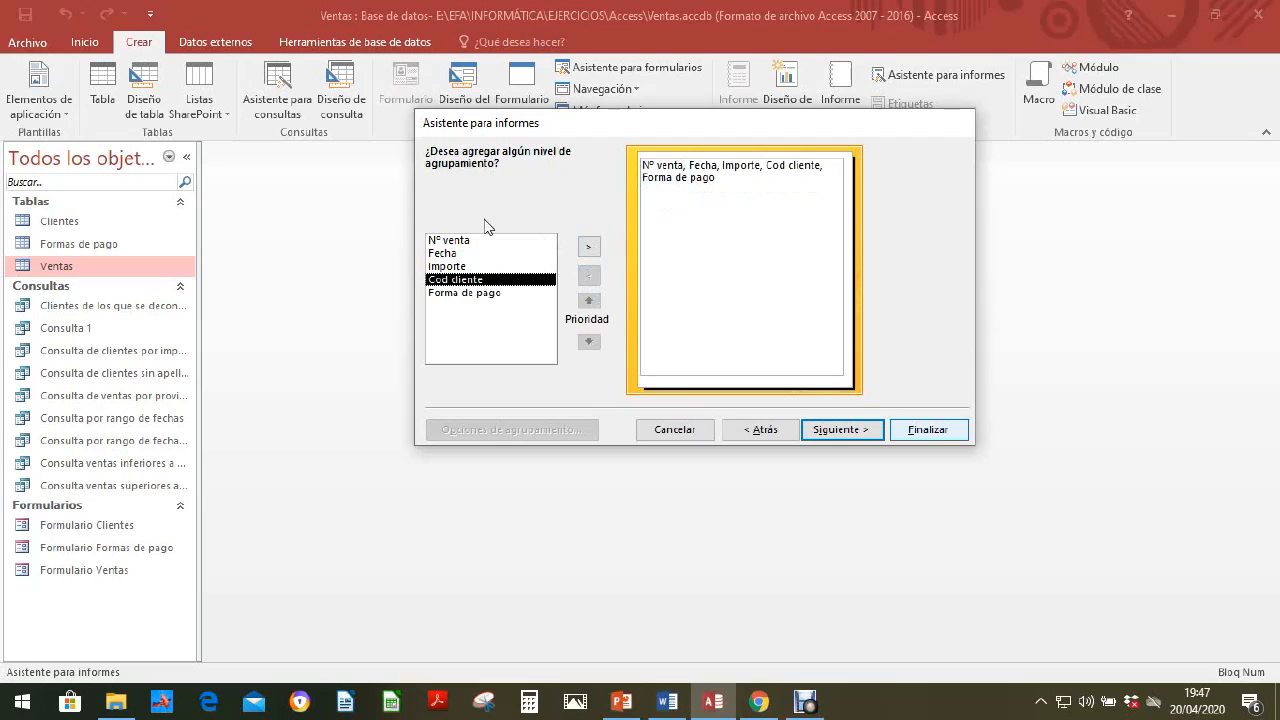
pyautogui.click(438, 253)
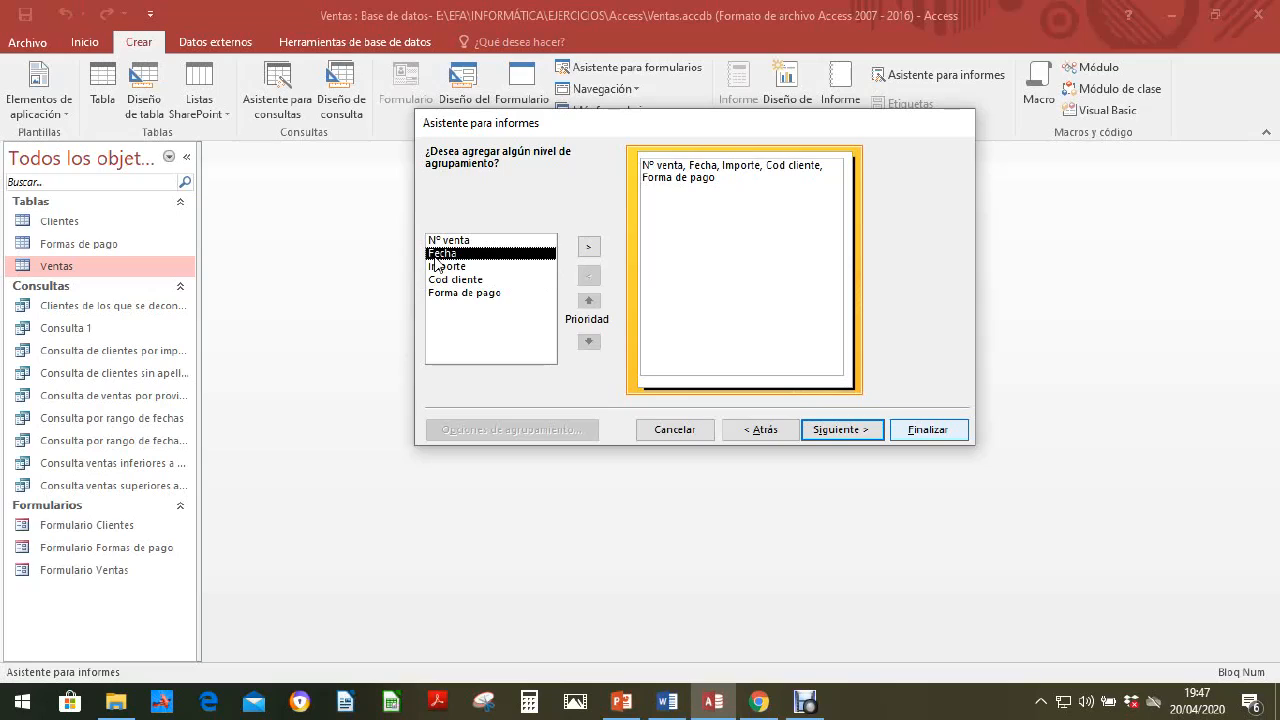
pyautogui.click(588, 247)
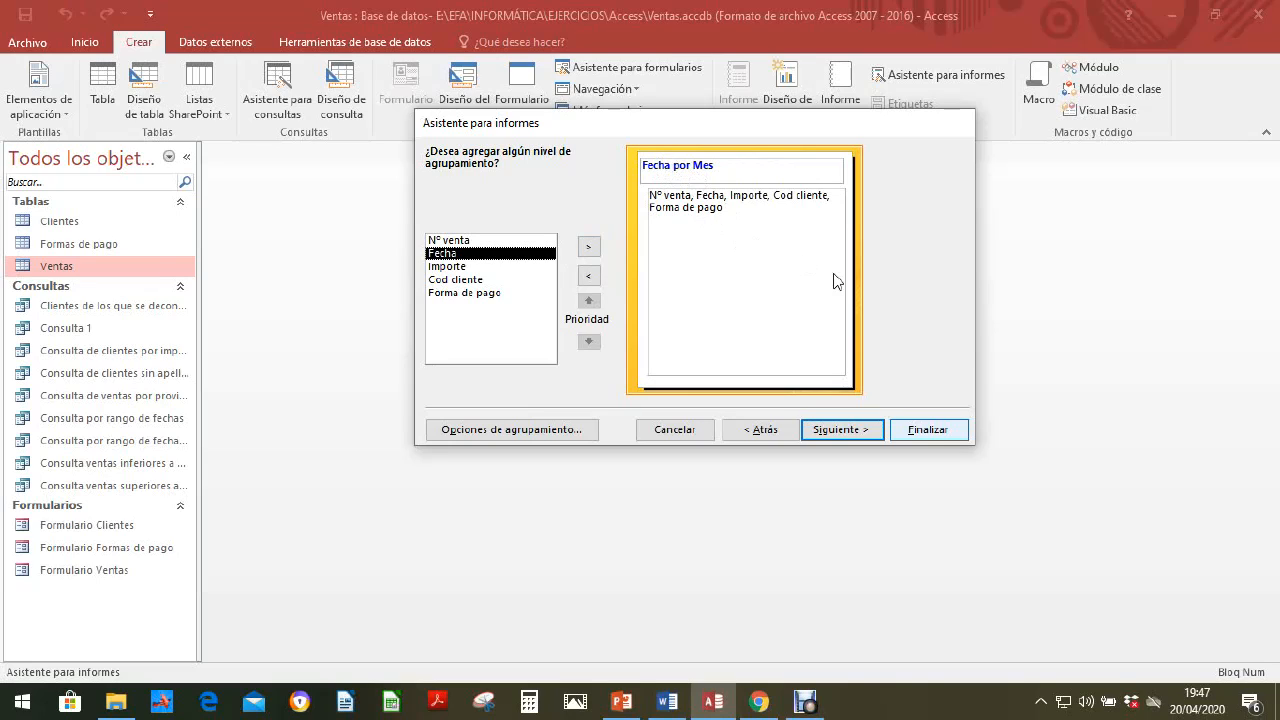
pyautogui.click(842, 430)
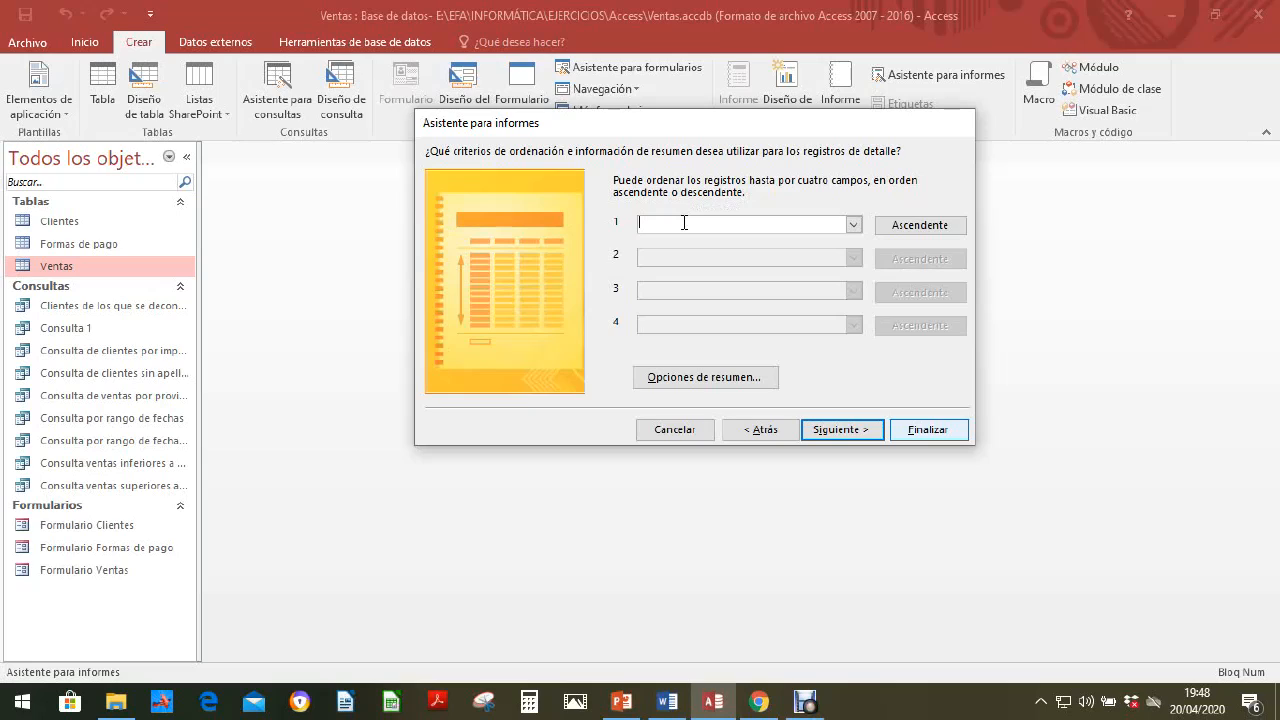
# Step: Sort the report's detail records by Fecha in ascending order
pyautogui.click(853, 225)
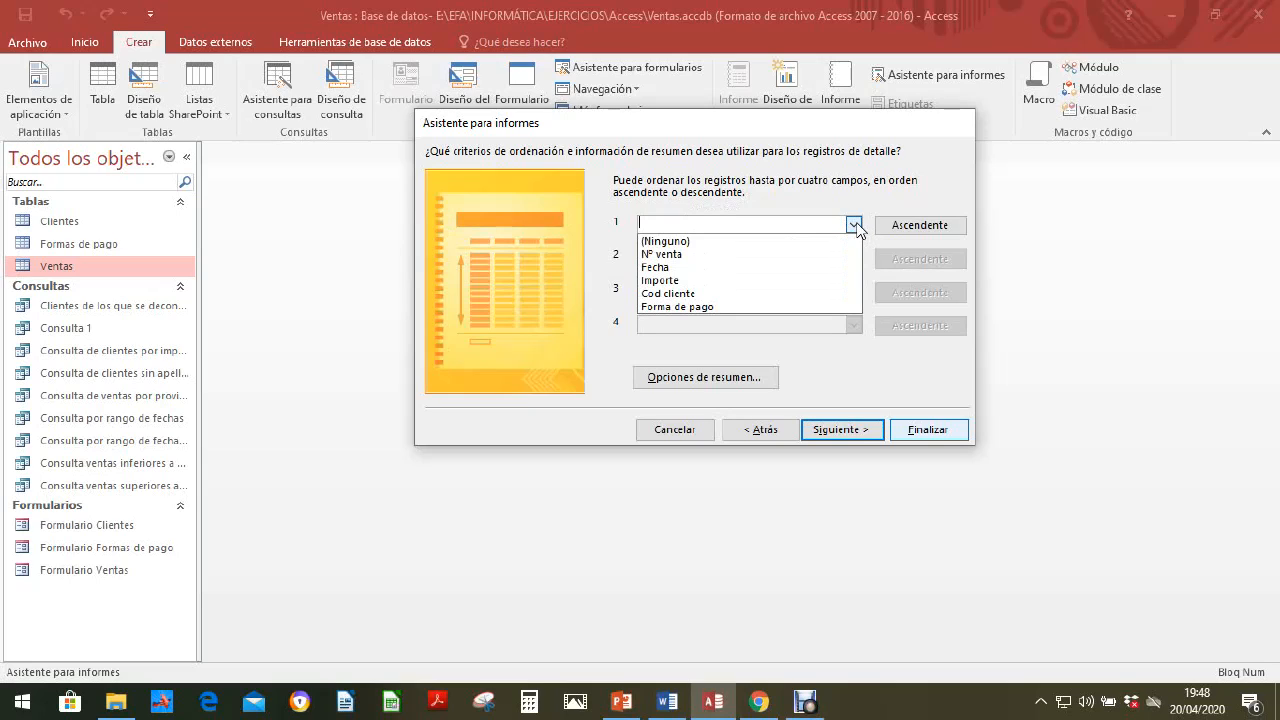
pyautogui.click(692, 268)
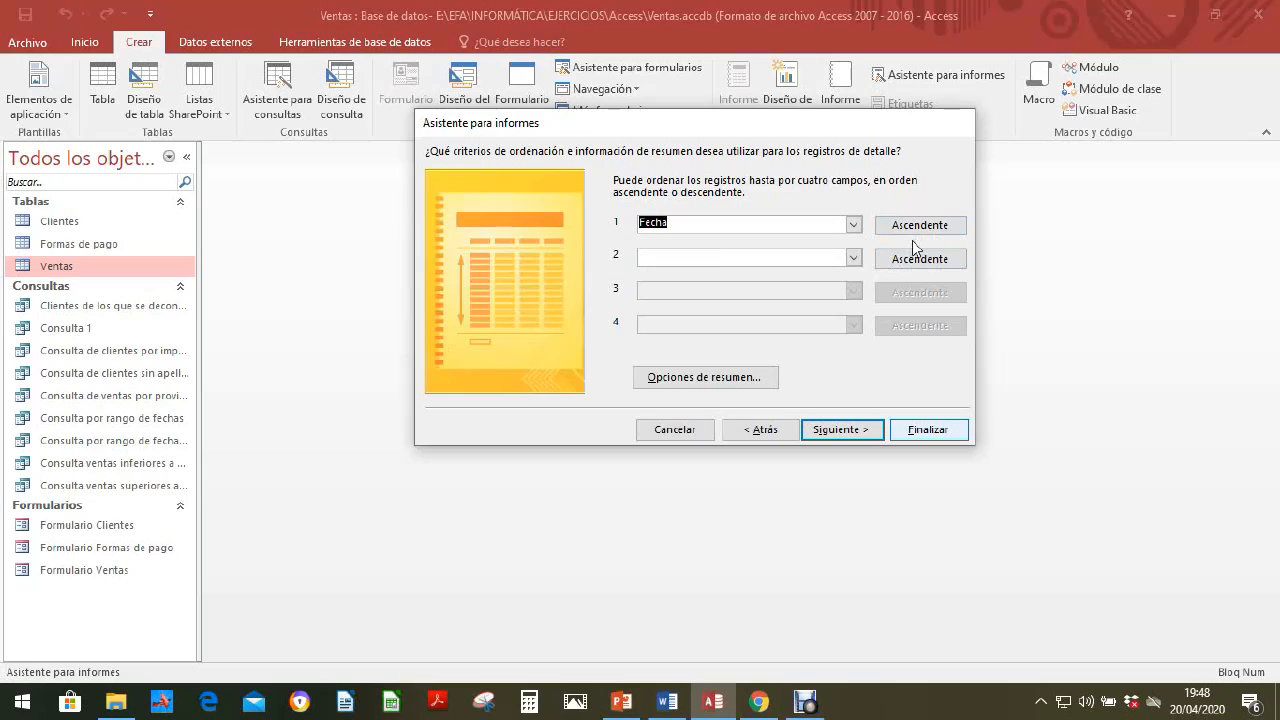
# Step: Check the summary options available for the report, leave them unapplied and continue to the layout choices
pyautogui.click(706, 378)
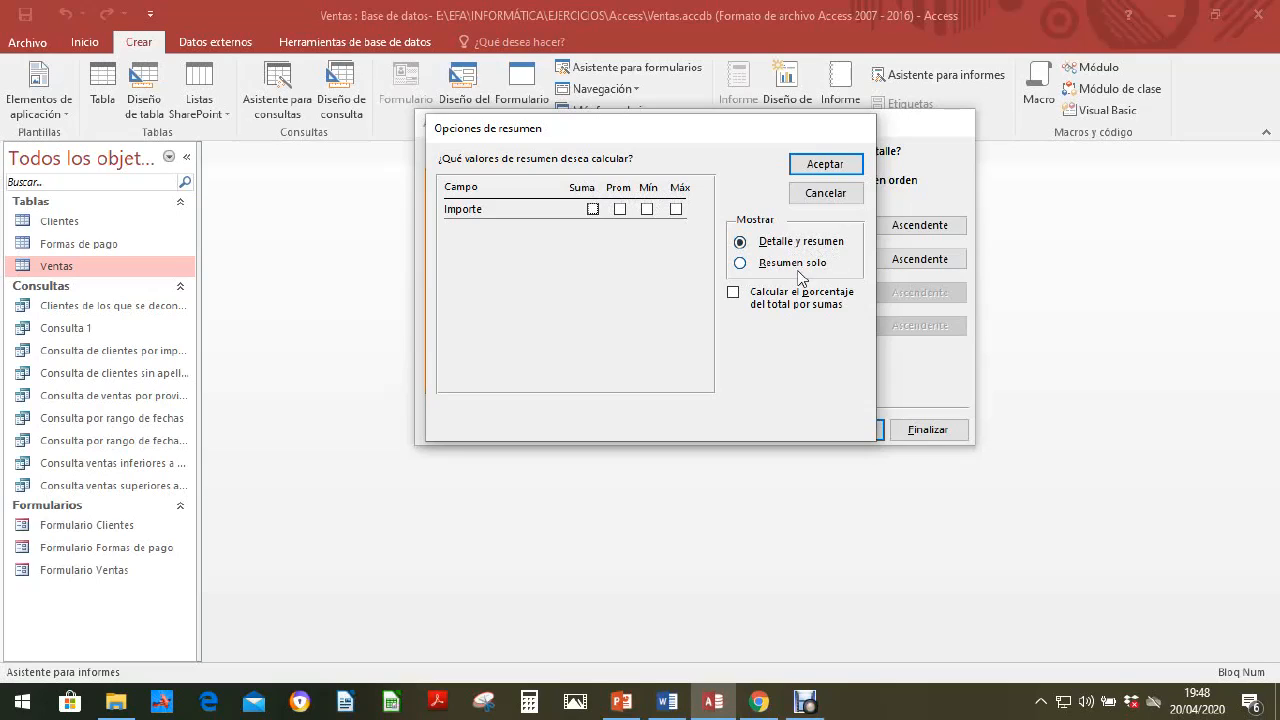
pyautogui.click(824, 195)
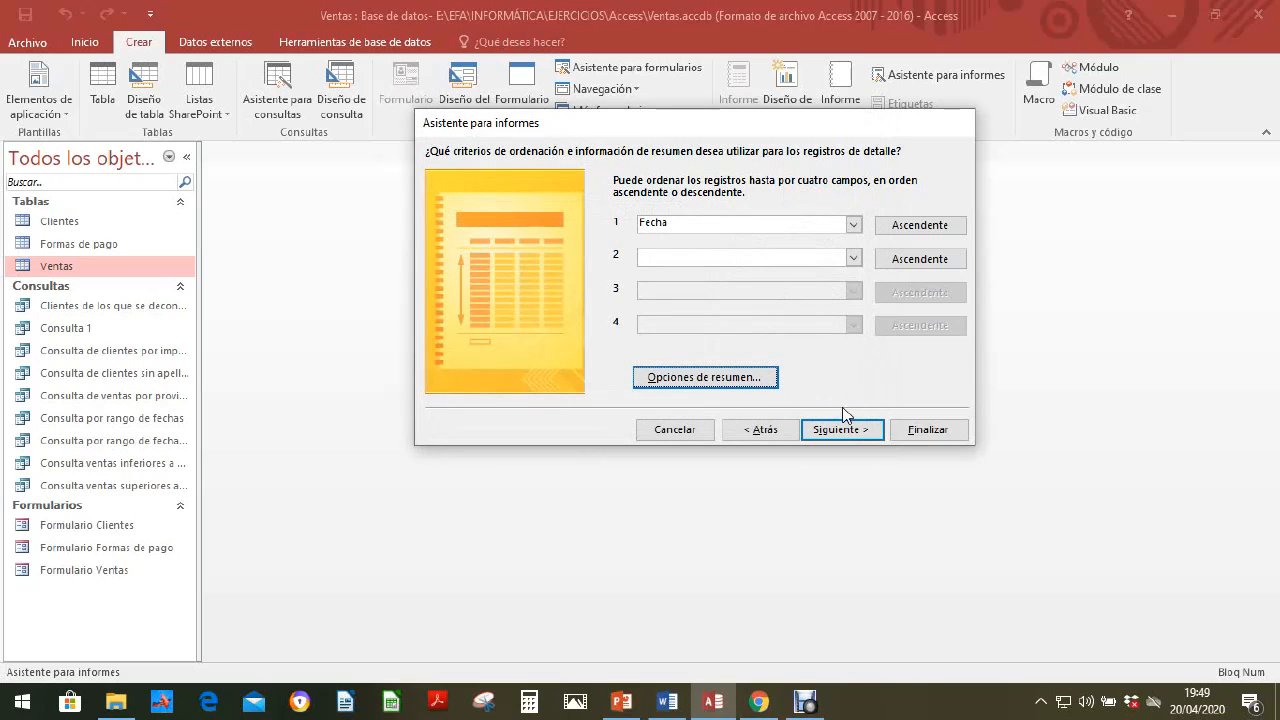
pyautogui.click(855, 434)
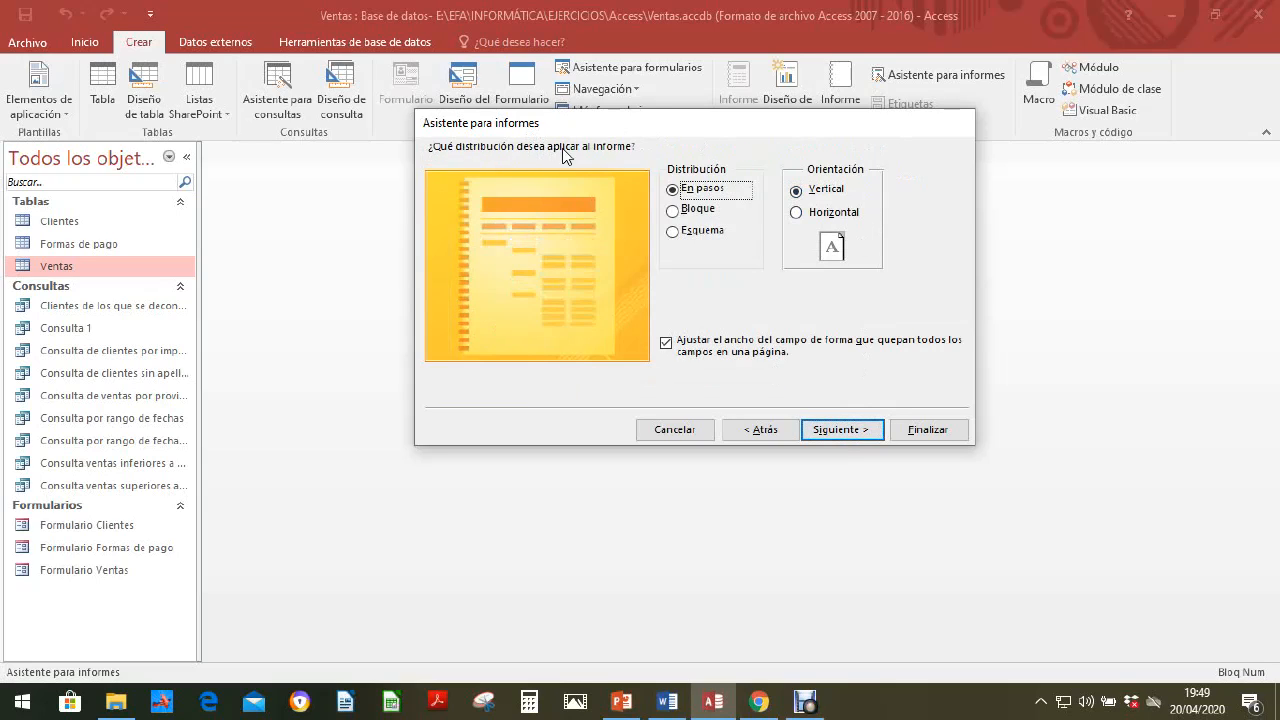
# Step: Preview the Bloque and Esquema layouts, and settle on the En pasos layout for the report
pyautogui.click(674, 212)
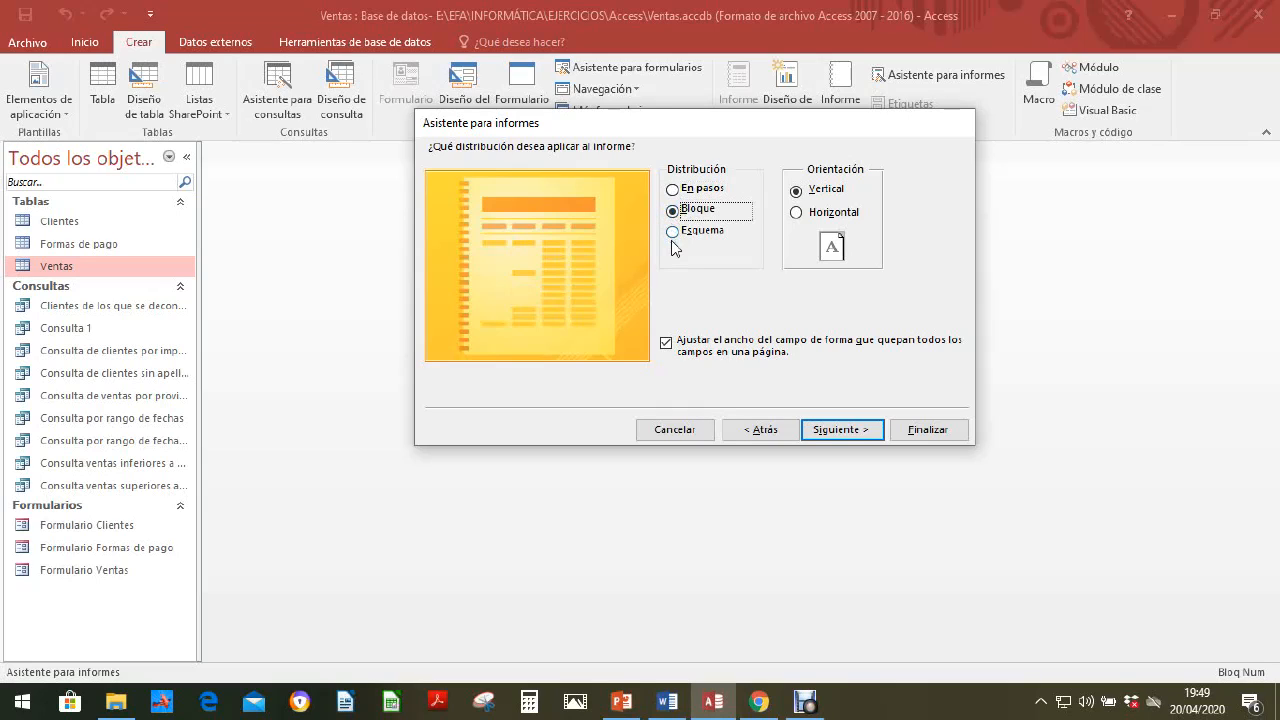
pyautogui.click(672, 232)
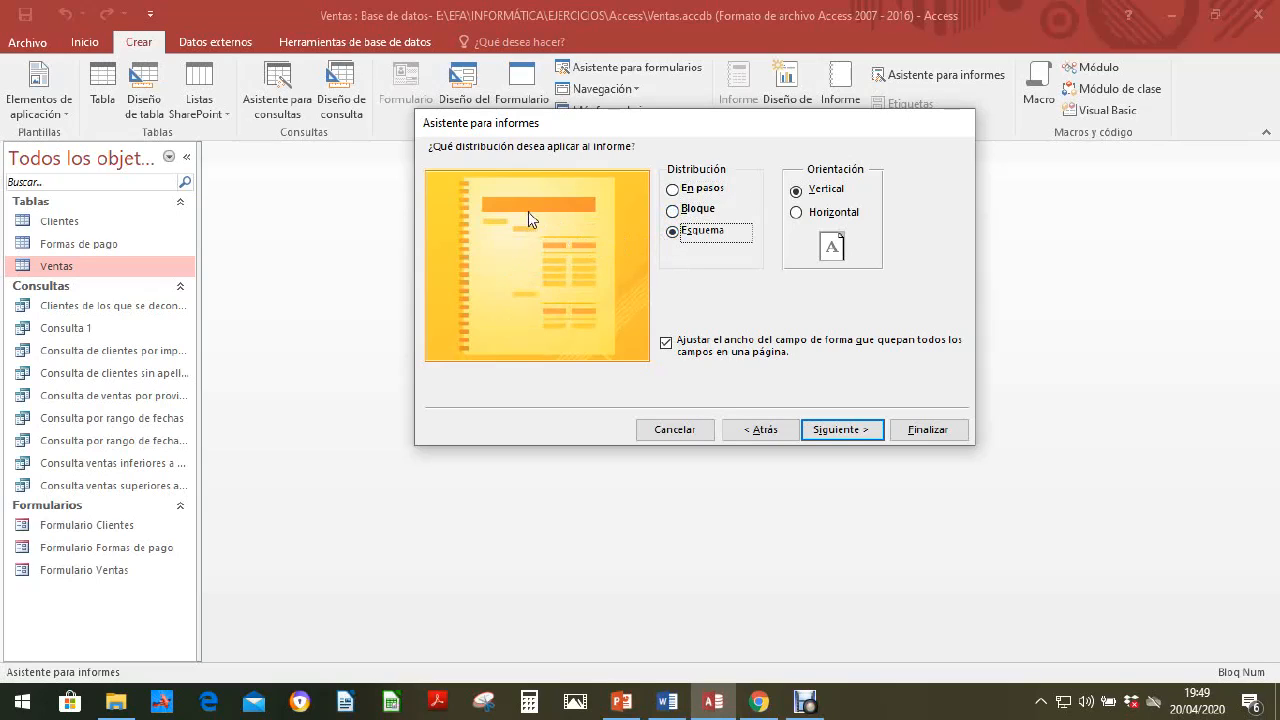
pyautogui.click(673, 212)
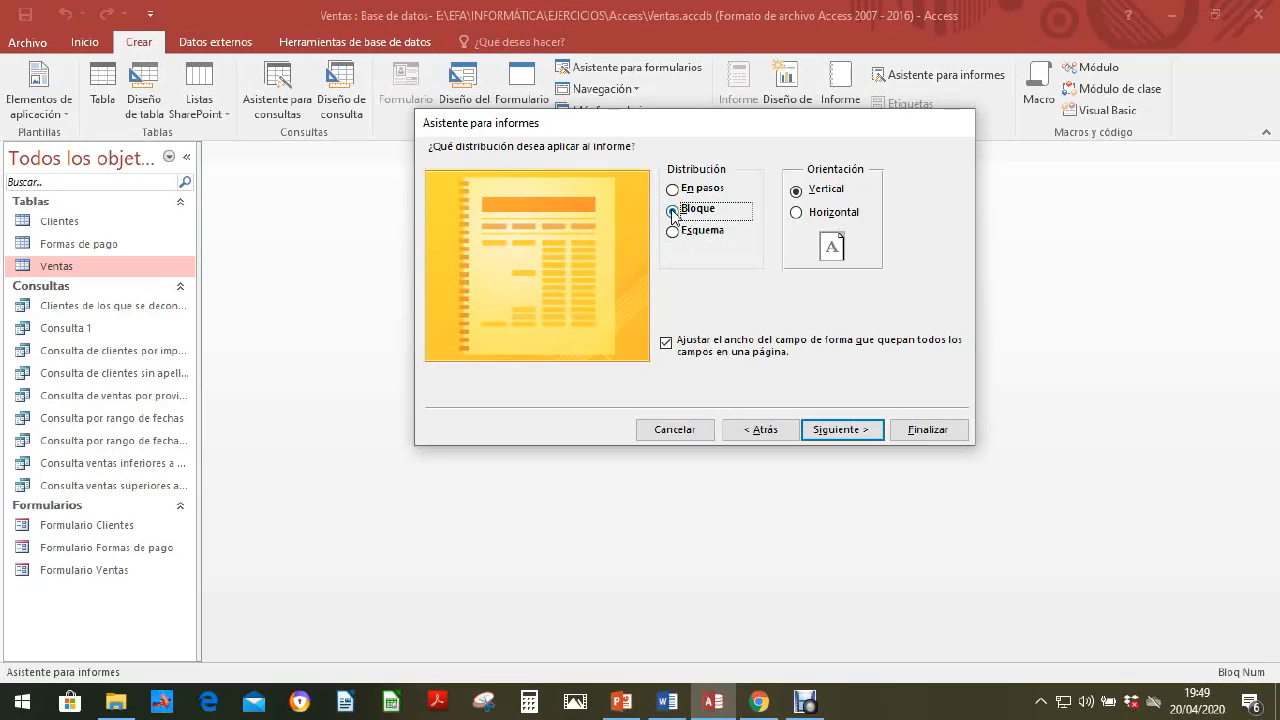
pyautogui.click(674, 190)
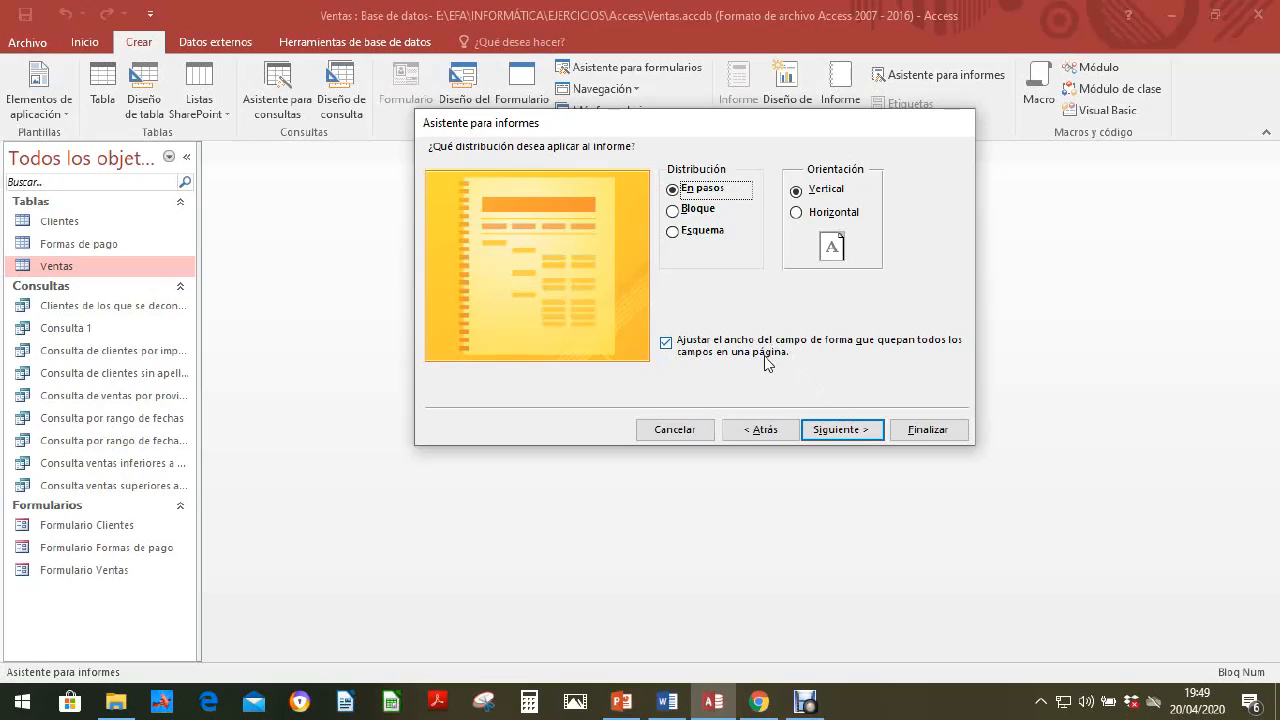
pyautogui.click(855, 439)
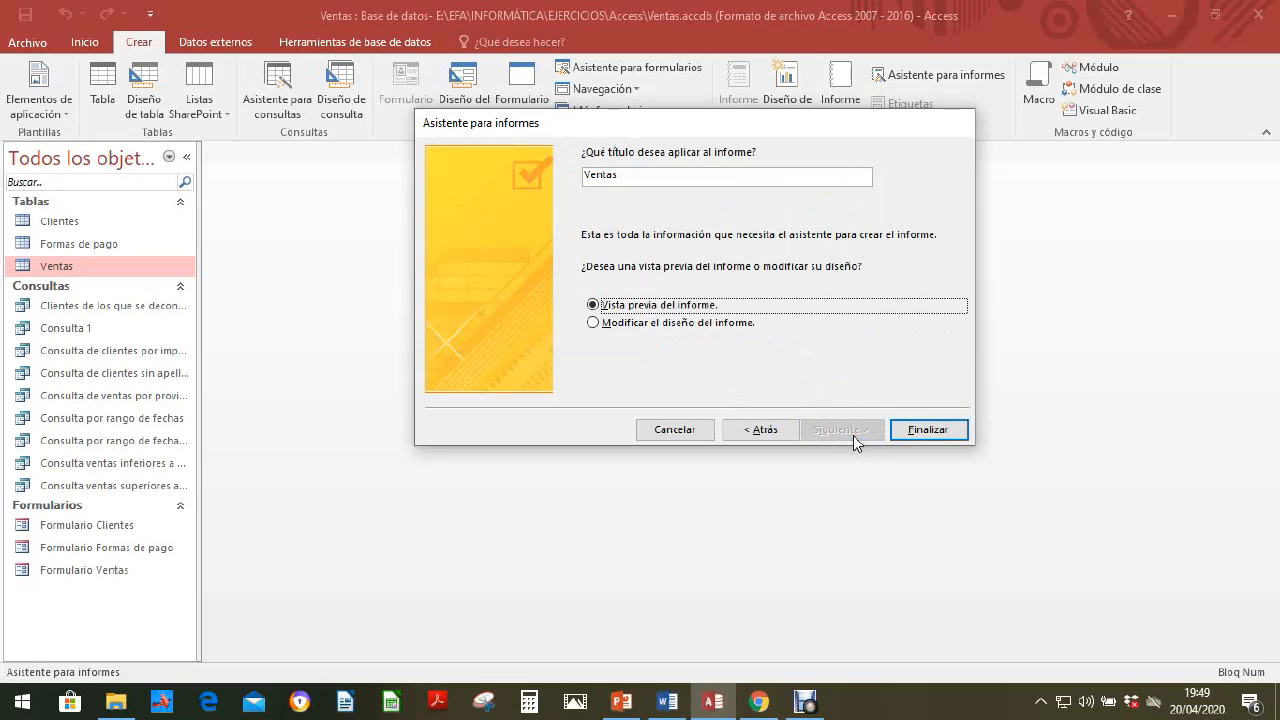
# Step: Title the report Informe General de Ventas and finish the wizard with the report opened in preview
pyautogui.click(629, 176)
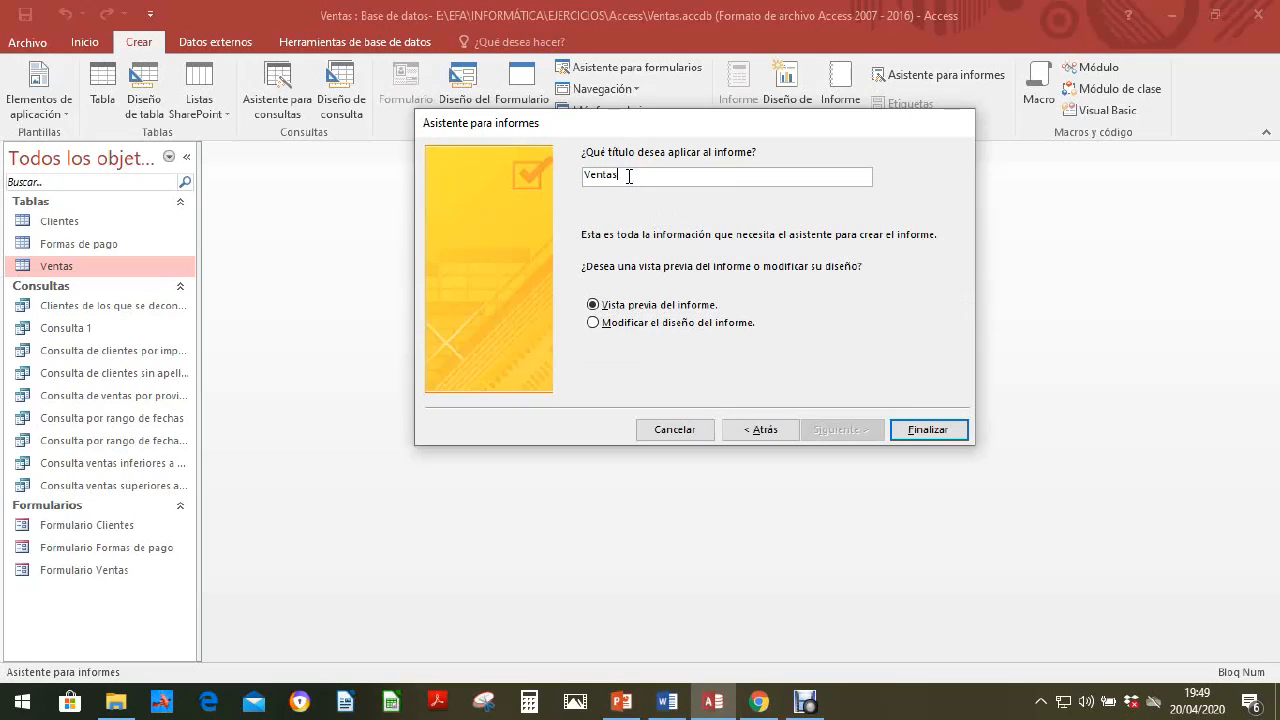
pyautogui.write('Informe Gener')
pyautogui.press('capslock')
pyautogui.write('L DE')
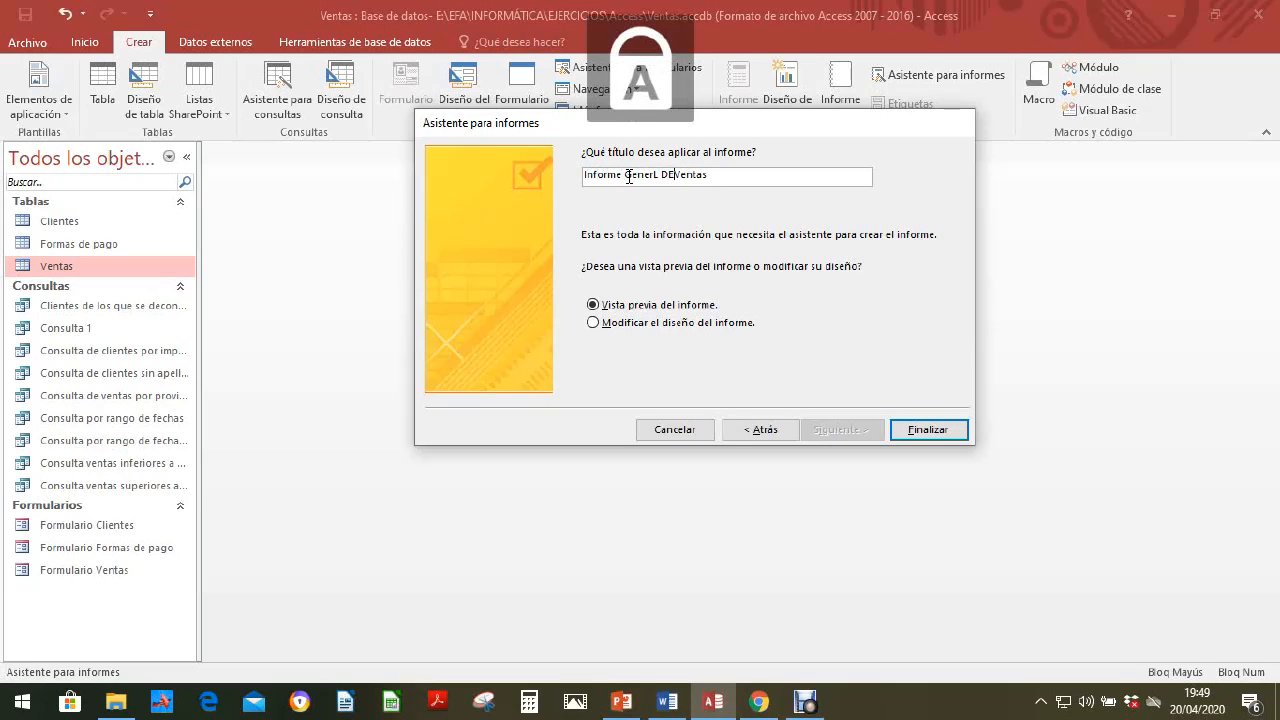
pyautogui.press('BackSpace')
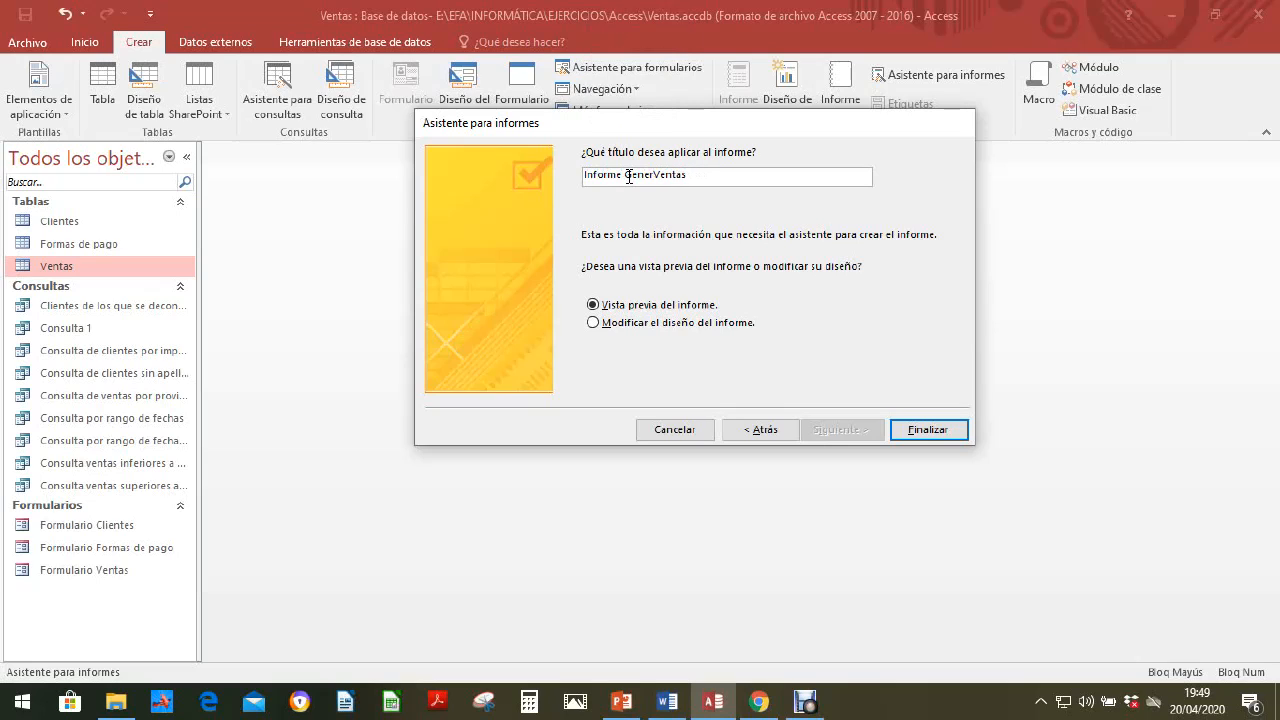
pyautogui.press('capslock')
pyautogui.write('al de')
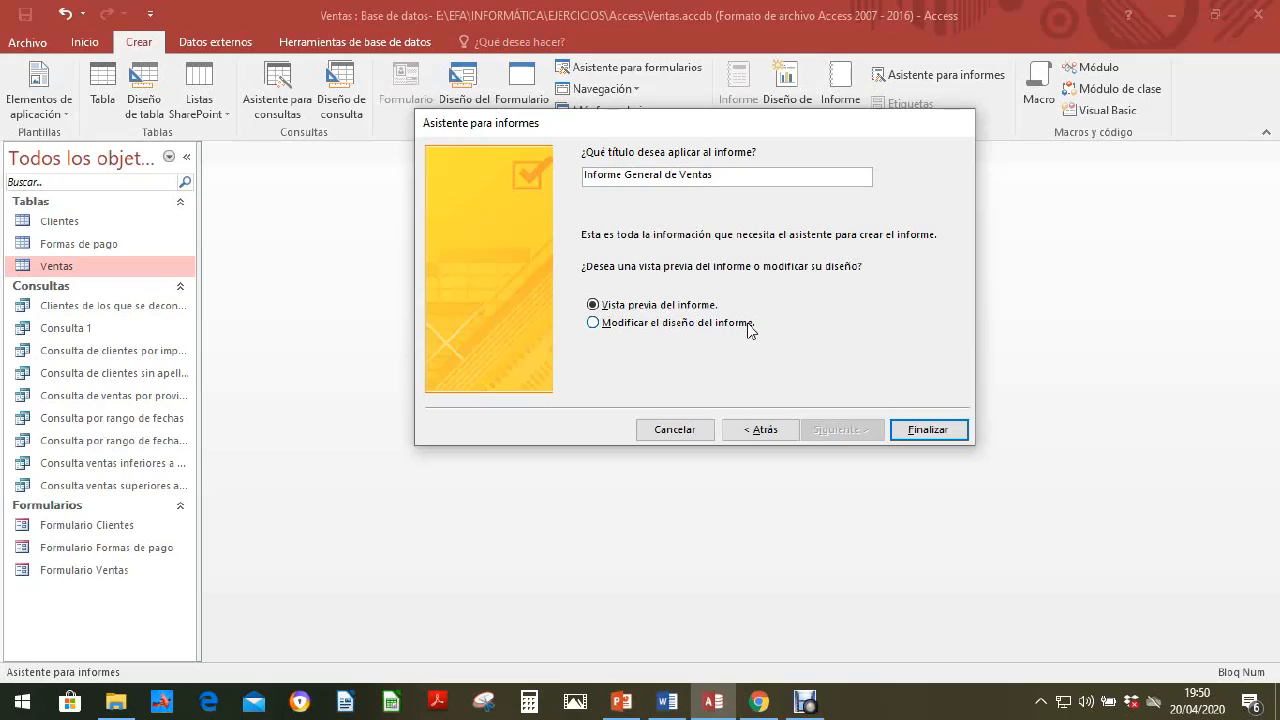
pyautogui.click(929, 431)
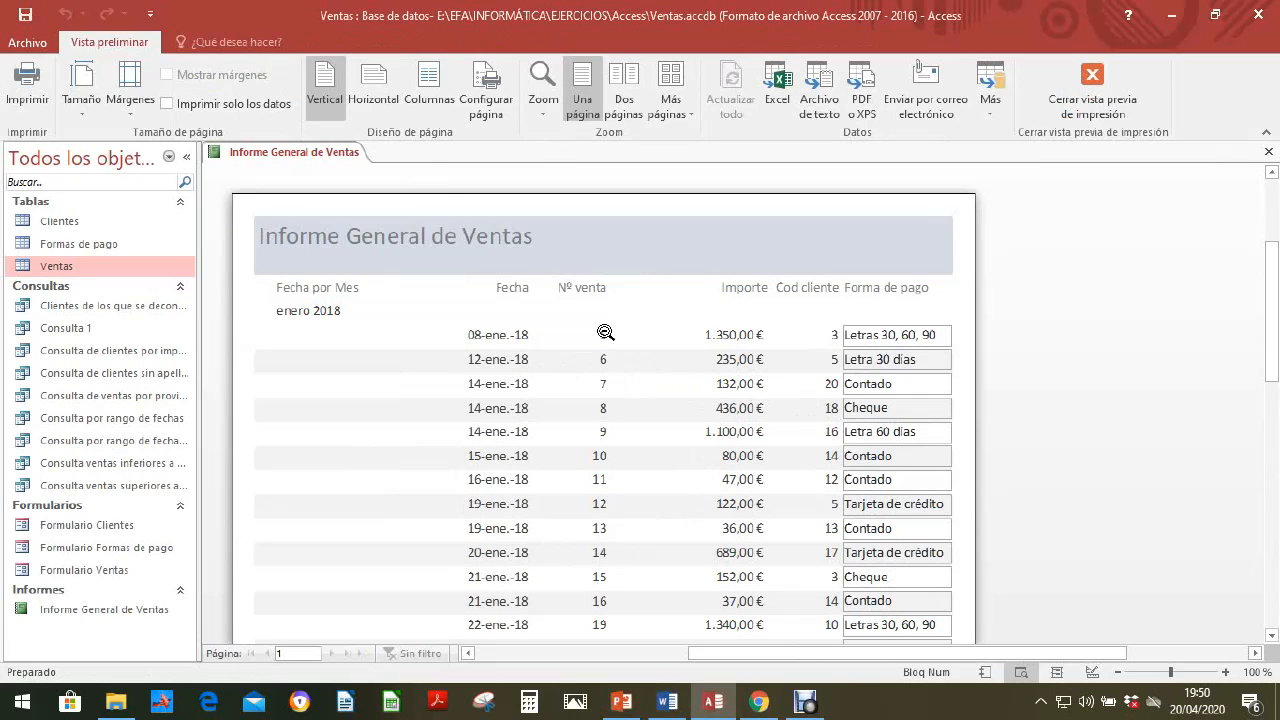
# Step: Save Informe General de Ventas and close it
pyautogui.rightClick(314, 157)
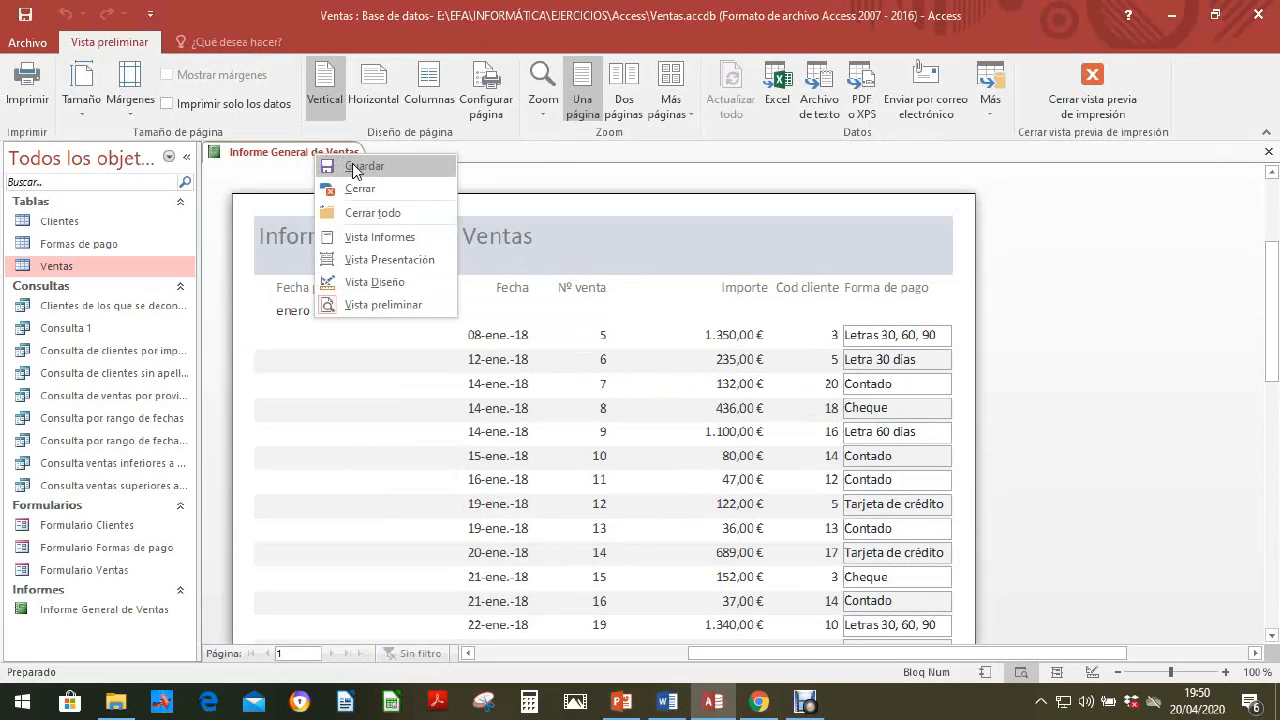
pyautogui.click(351, 166)
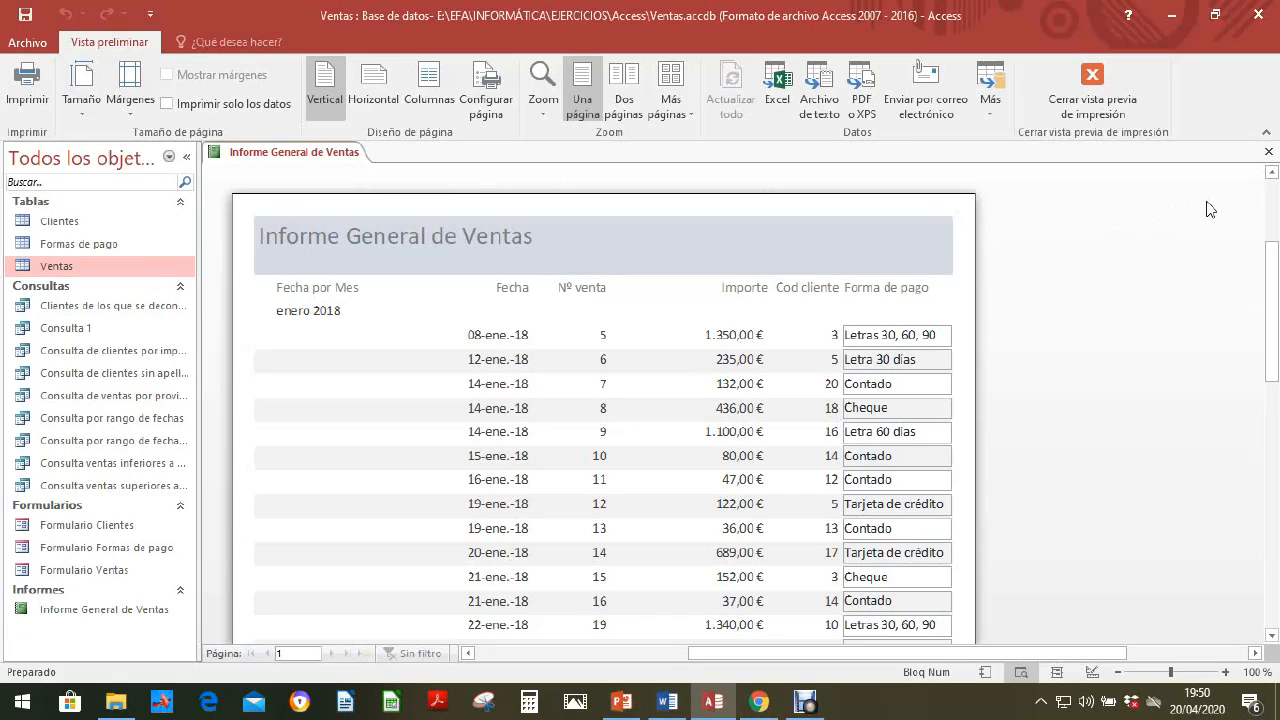
pyautogui.click(1270, 153)
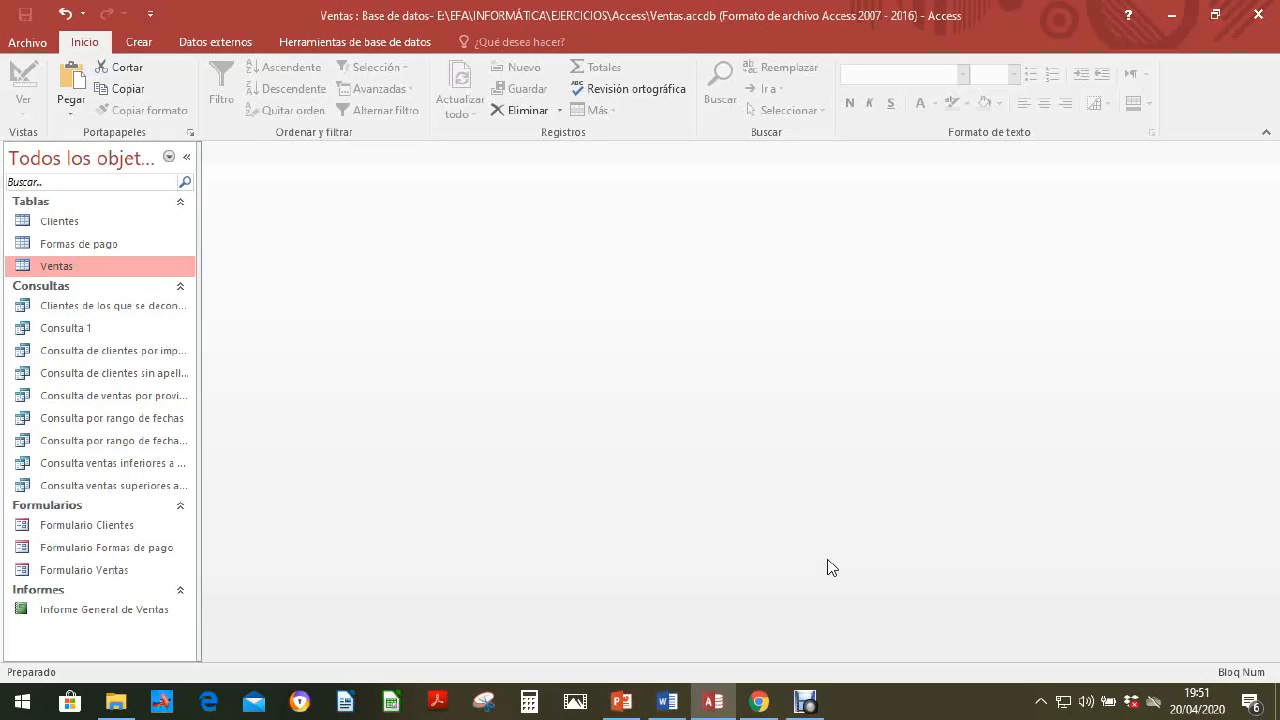
# Step: Start a simple query with the query wizard and add the Nombre and Apellidos fields from the Clientes table
pyautogui.click(139, 44)
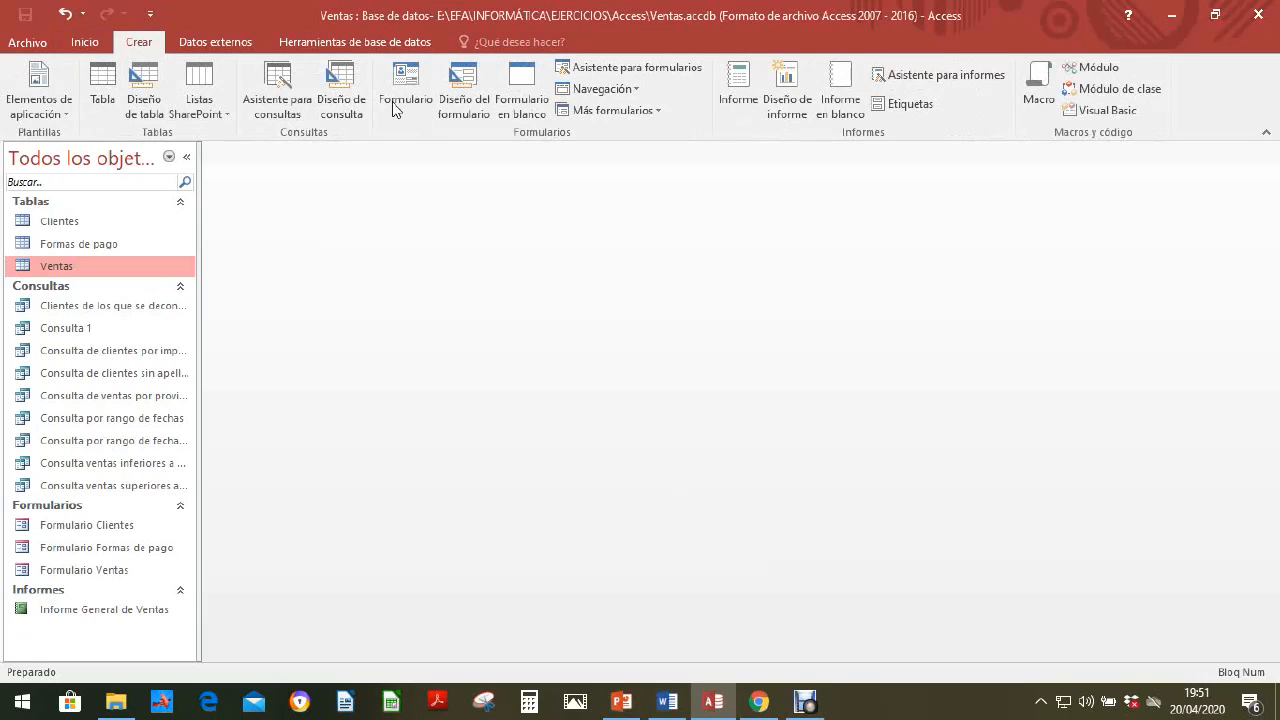
pyautogui.click(278, 92)
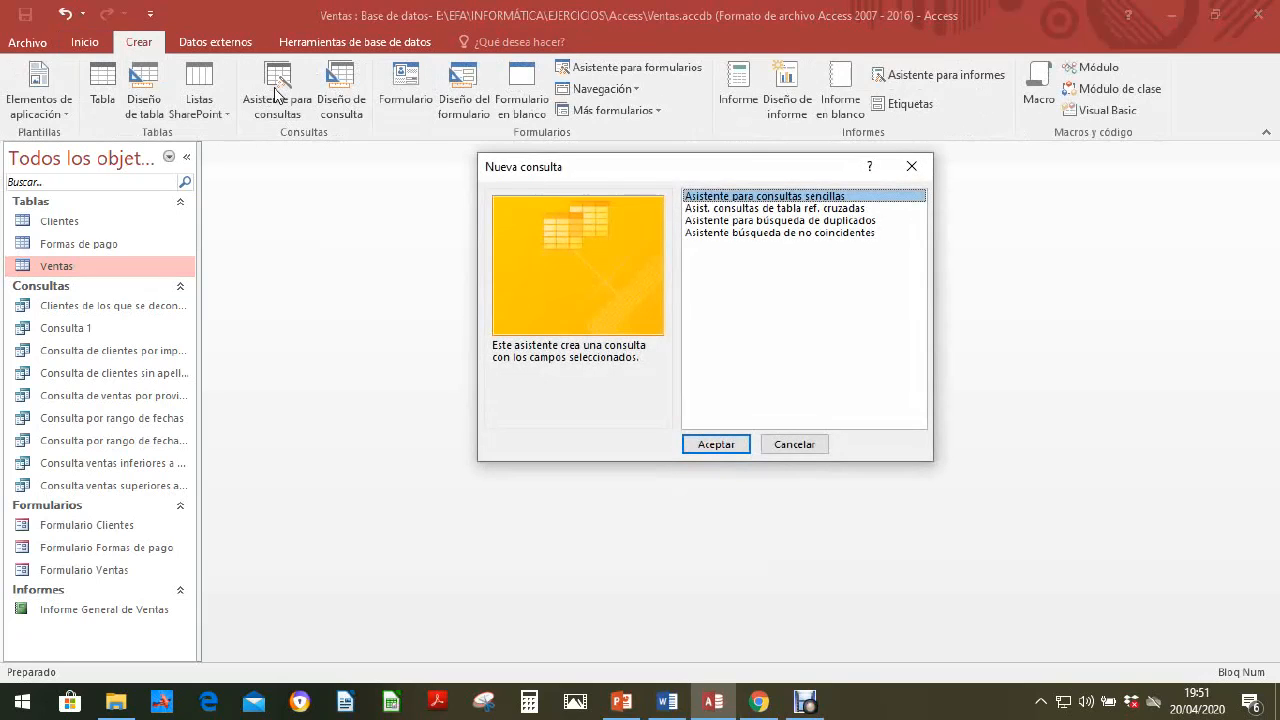
pyautogui.click(716, 446)
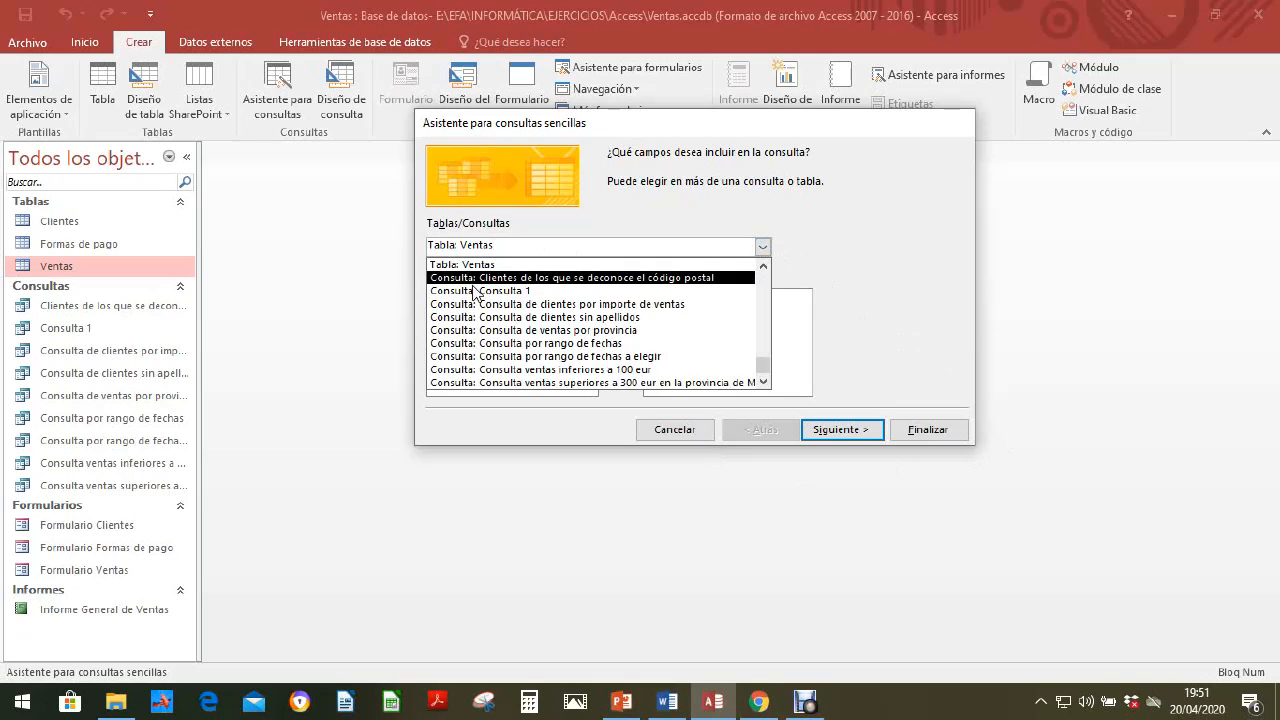
pyautogui.doubleClick(763, 265)
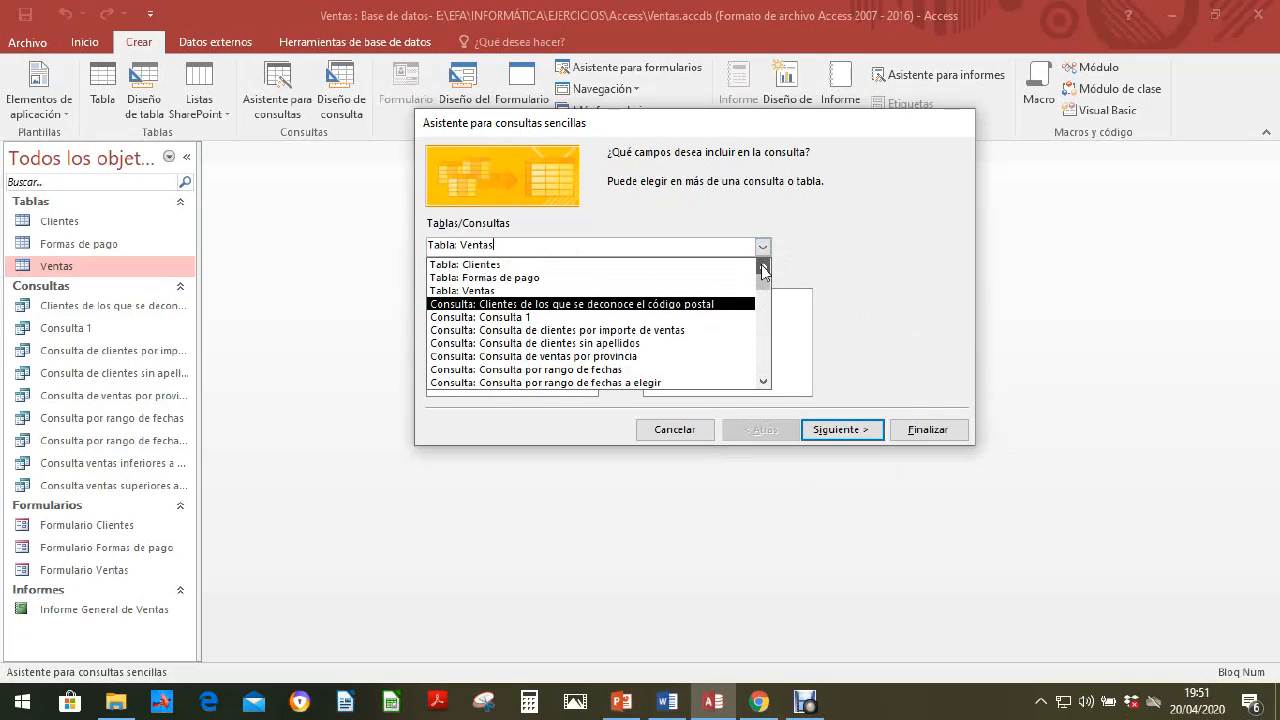
pyautogui.click(466, 265)
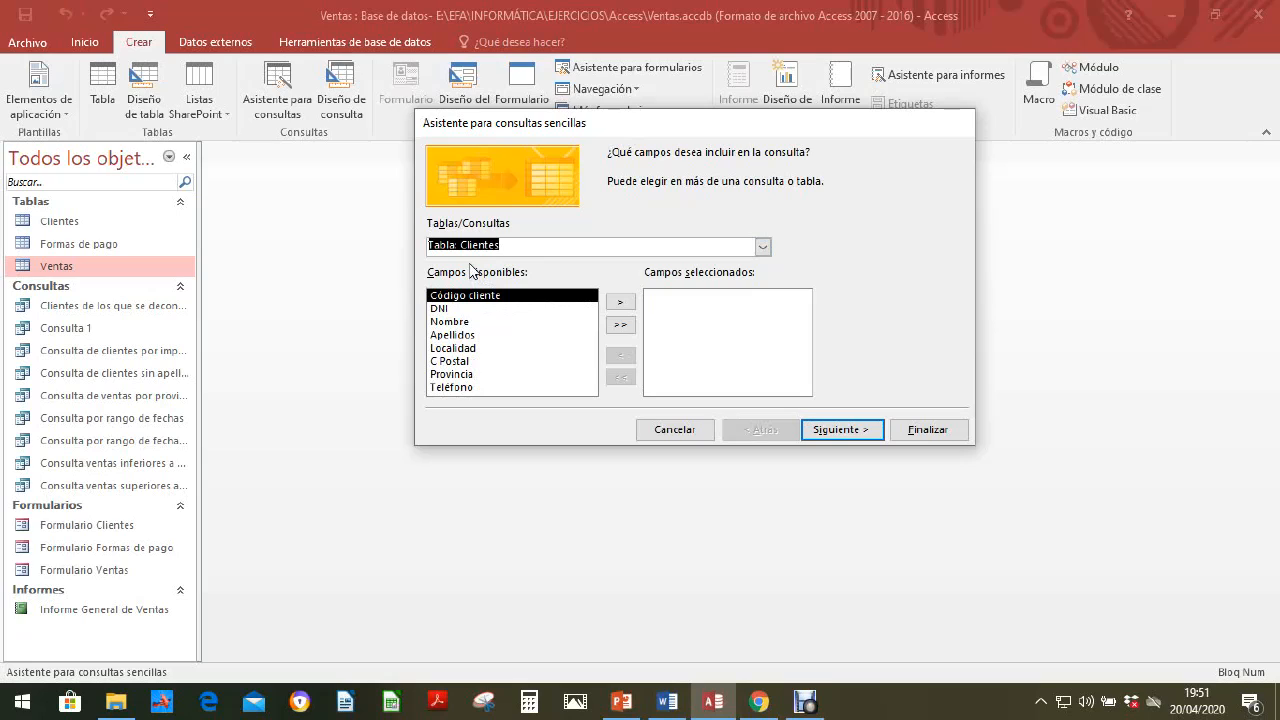
pyautogui.click(462, 323)
pyautogui.click(620, 303)
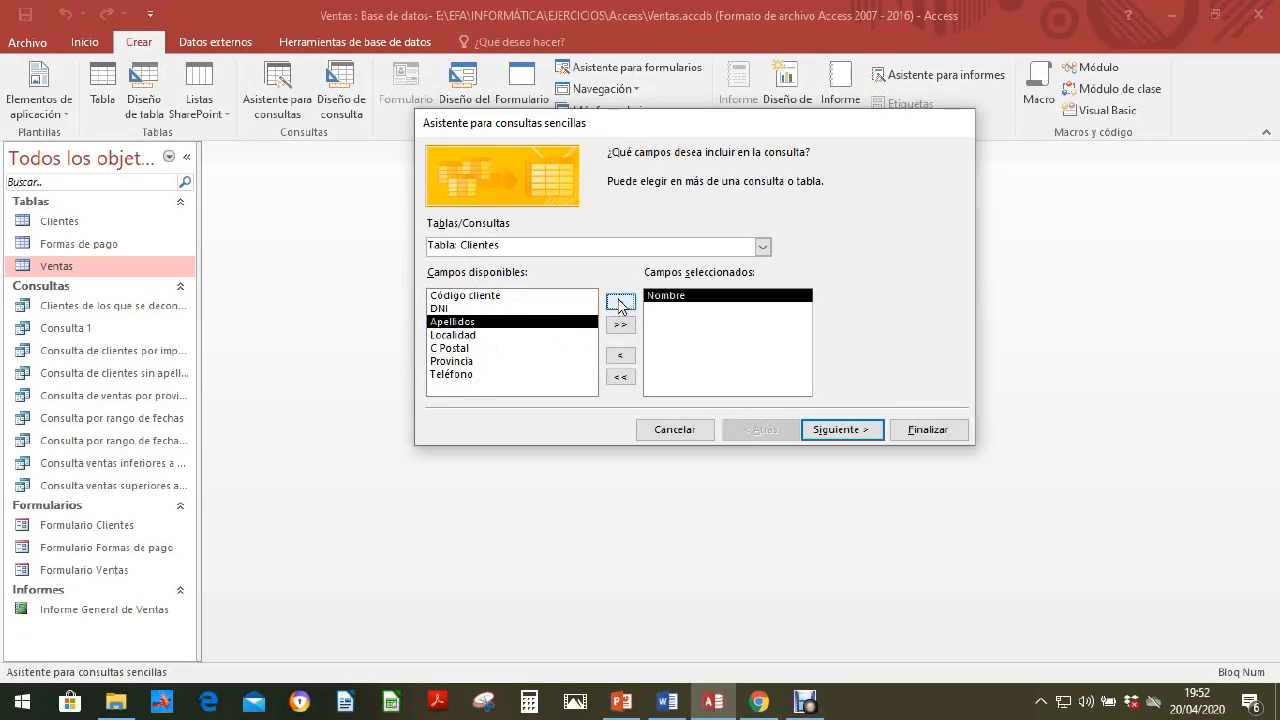
pyautogui.click(620, 303)
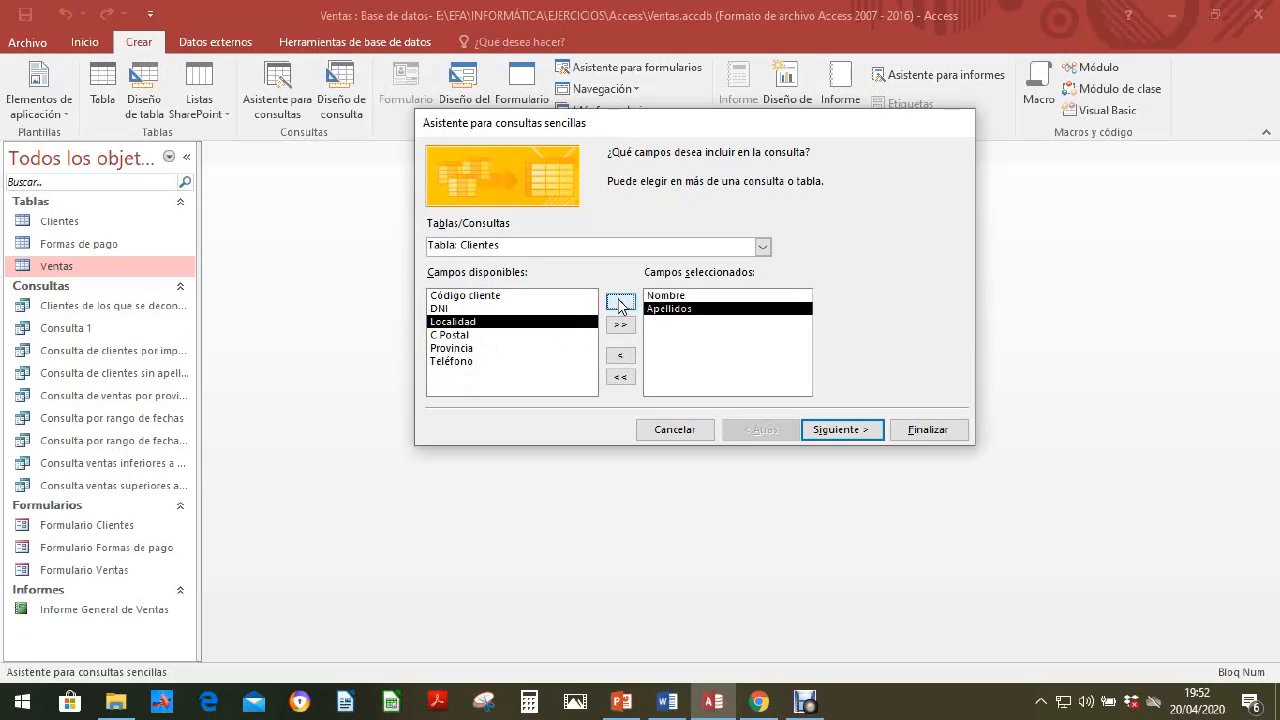
# Step: Add the Fecha and Importe fields from the Ventas table to the query
pyautogui.click(763, 247)
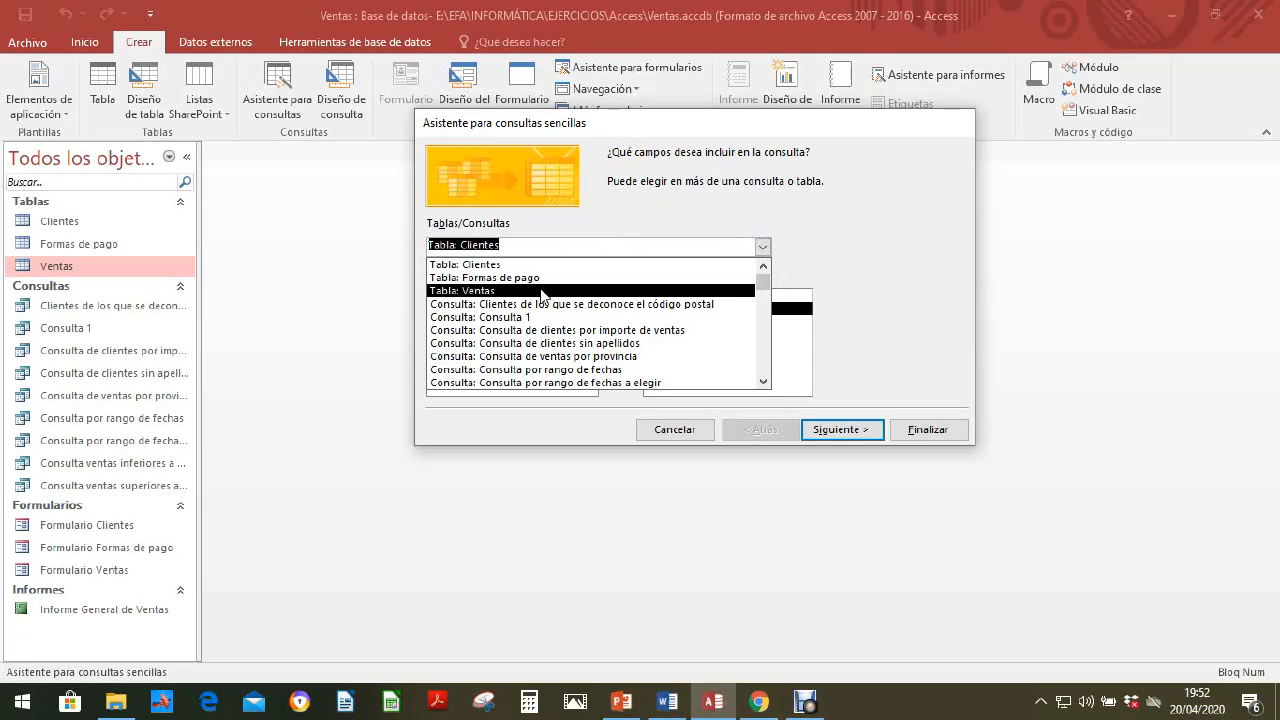
pyautogui.click(480, 290)
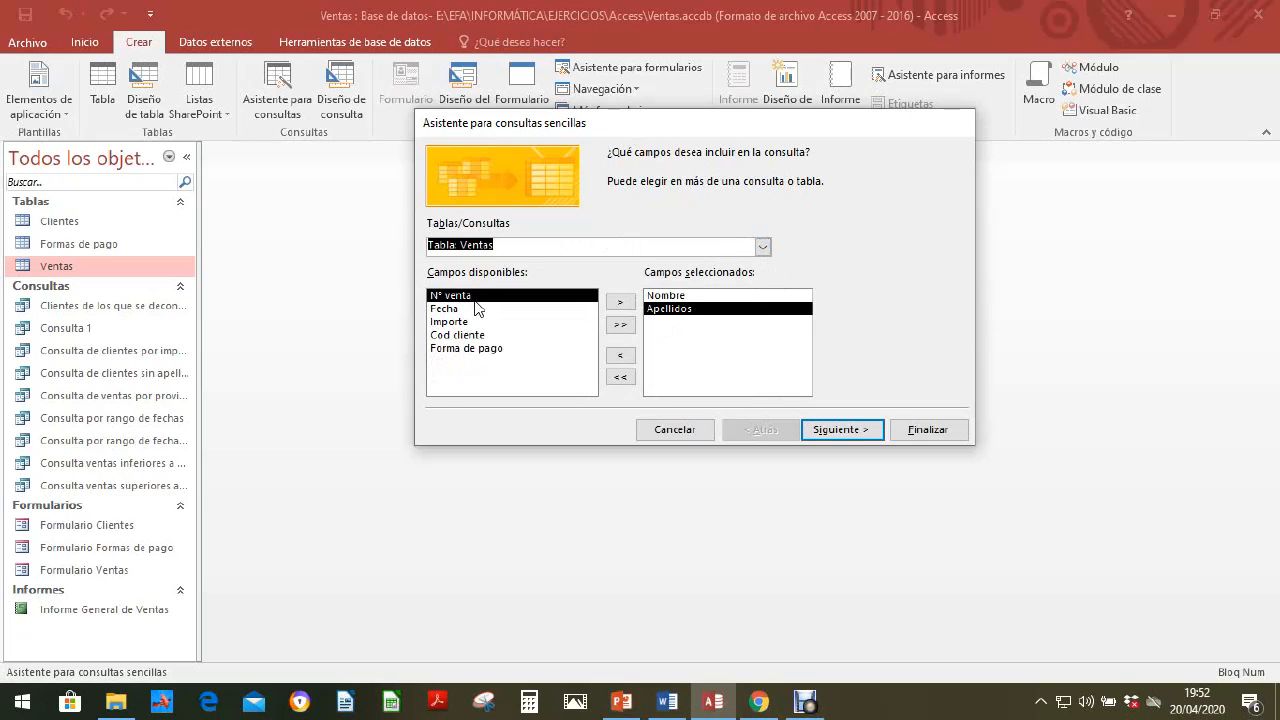
pyautogui.click(476, 309)
pyautogui.click(621, 302)
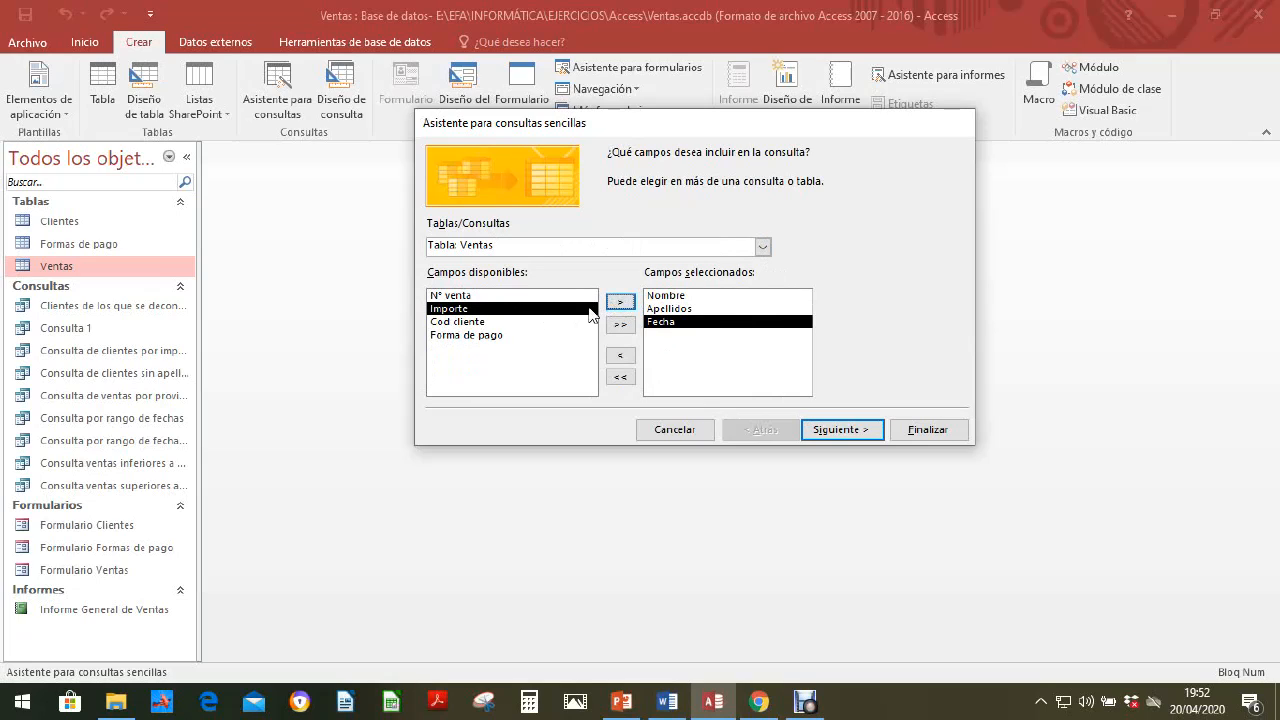
pyautogui.click(621, 302)
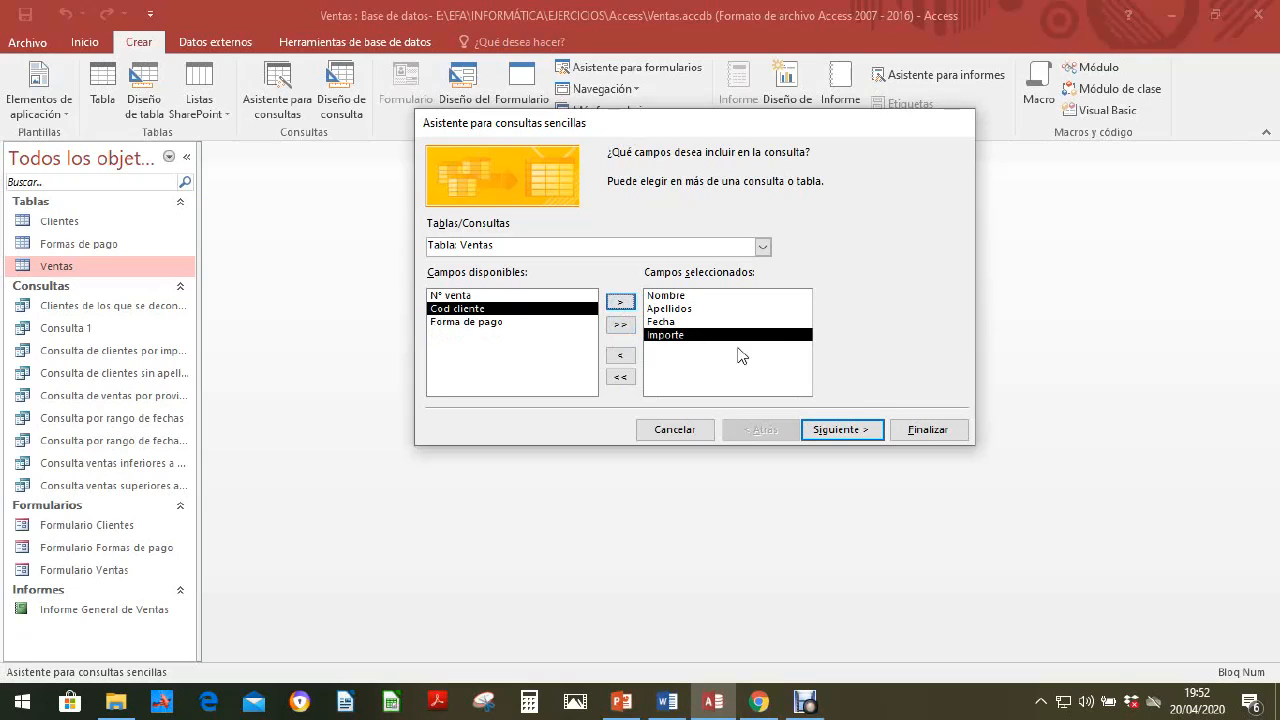
# Step: Keep it a detail query, title it Consulta cálculo descuentos and finish the wizard with its data opened
pyautogui.click(853, 432)
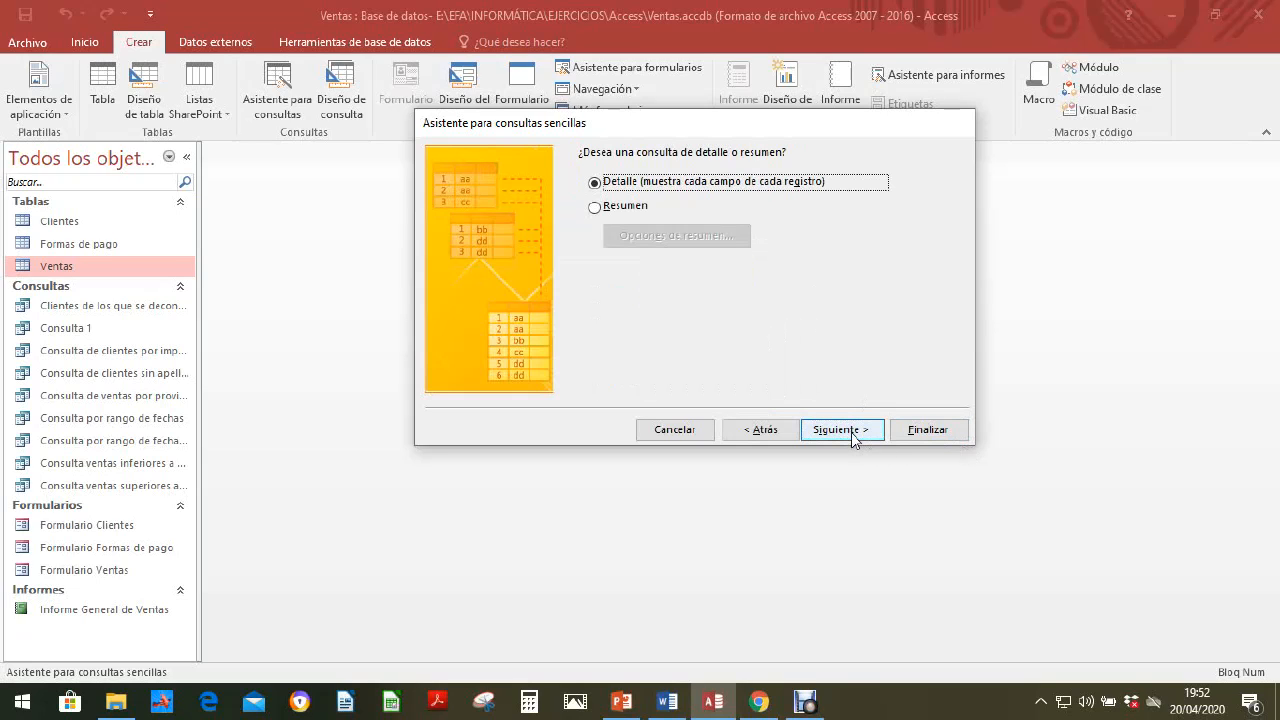
pyautogui.click(853, 432)
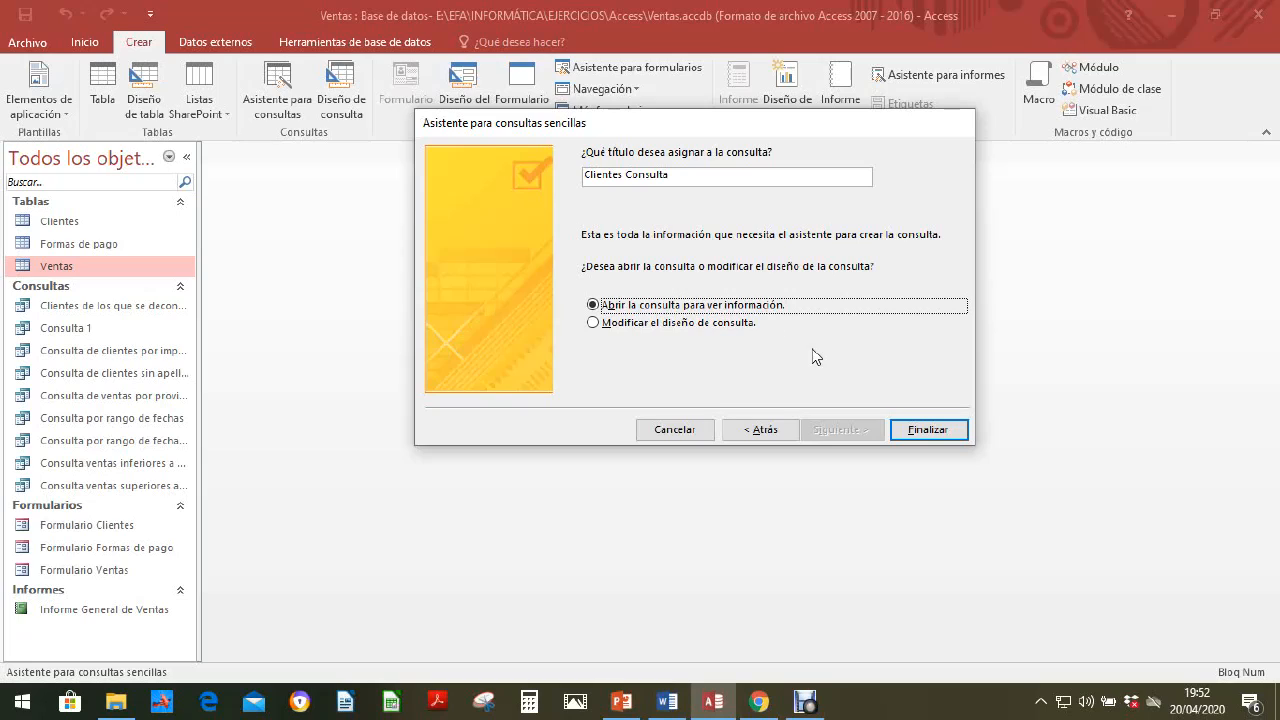
pyautogui.click(703, 176)
pyautogui.press('BackSpace')
pyautogui.press('BackSpace')
pyautogui.press('BackSpace')
pyautogui.press('BackSpace')
pyautogui.press('BackSpace')
pyautogui.press('BackSpace')
pyautogui.press('BackSpace')
pyautogui.press('BackSpace')
pyautogui.press('BackSpace')
pyautogui.press('BackSpace')
pyautogui.press('BackSpace')
pyautogui.press('BackSpace')
pyautogui.press('BackSpace')
pyautogui.press('BackSpace')
pyautogui.press('BackSpace')
pyautogui.press('BackSpace')
pyautogui.press('BackSpace')
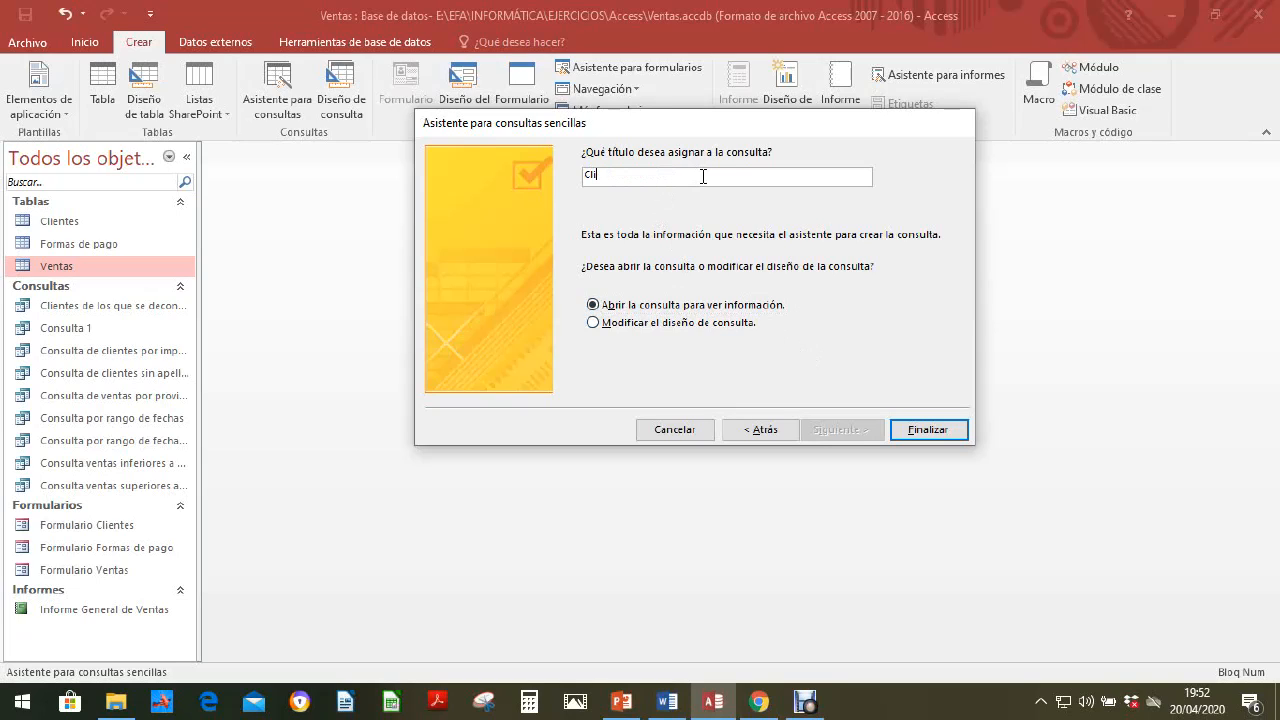
pyautogui.write('Consi')
pyautogui.write('lta cálculo descuentos')
pyautogui.click(928, 431)
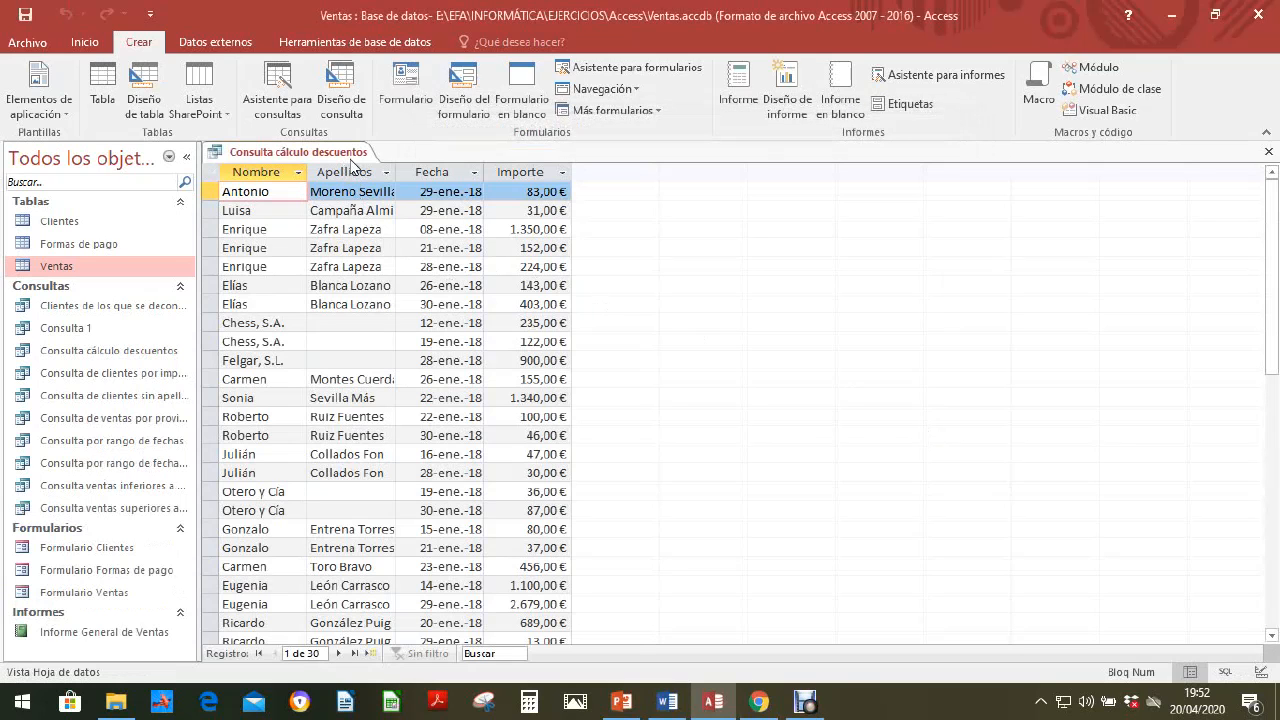
# Step: Save Consulta cálculo descuentos from its datasheet and close it
pyautogui.rightClick(351, 160)
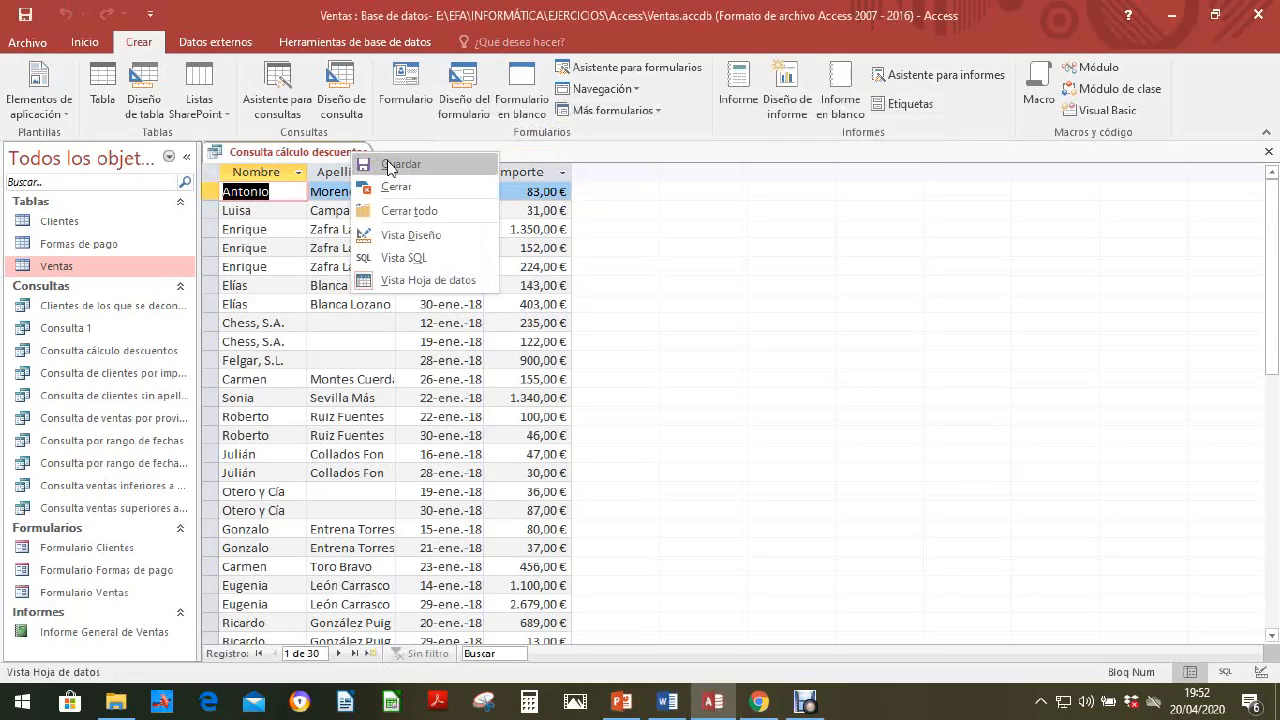
pyautogui.click(388, 167)
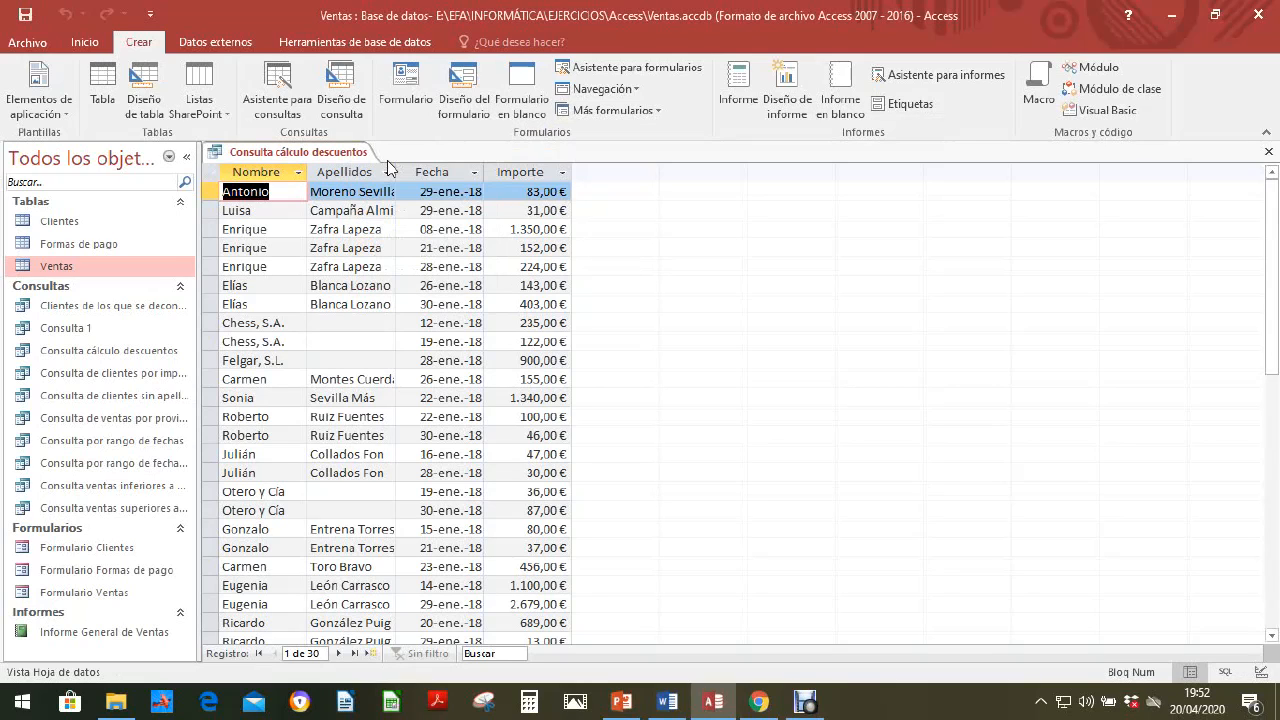
pyautogui.click(1270, 151)
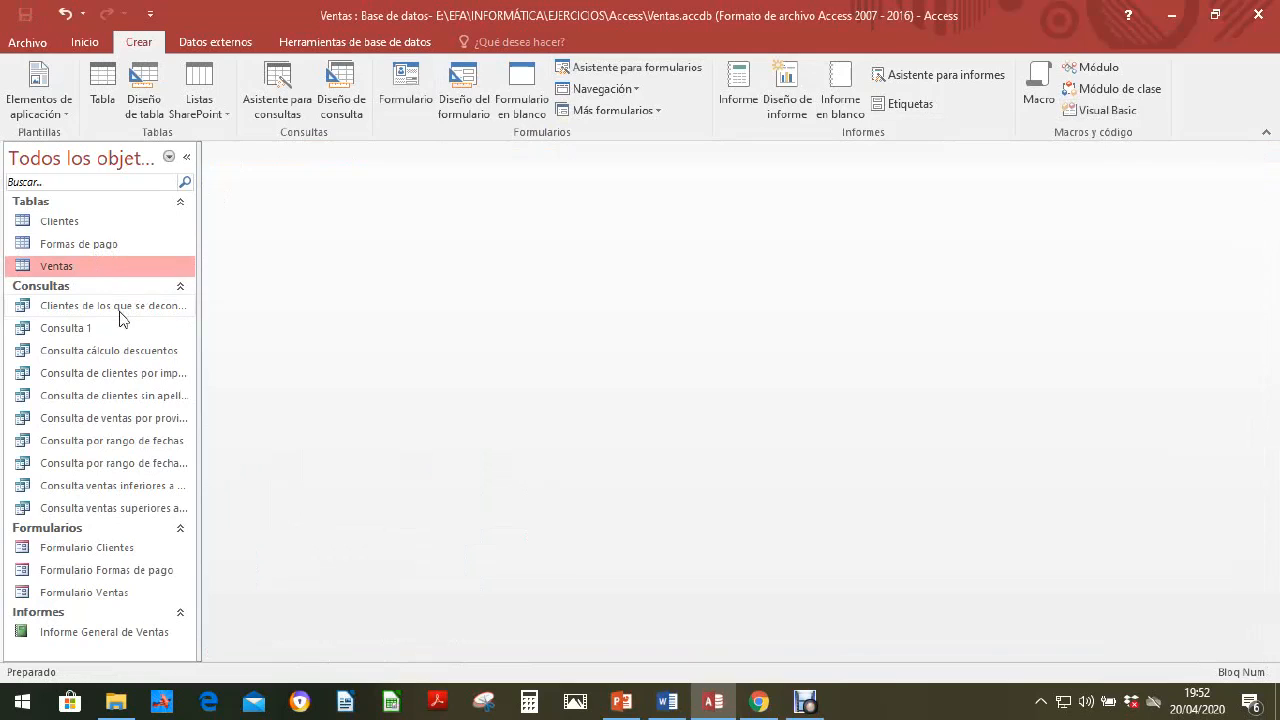
# Step: Open Consulta cálculo descuentos in Design view
pyautogui.click(105, 359)
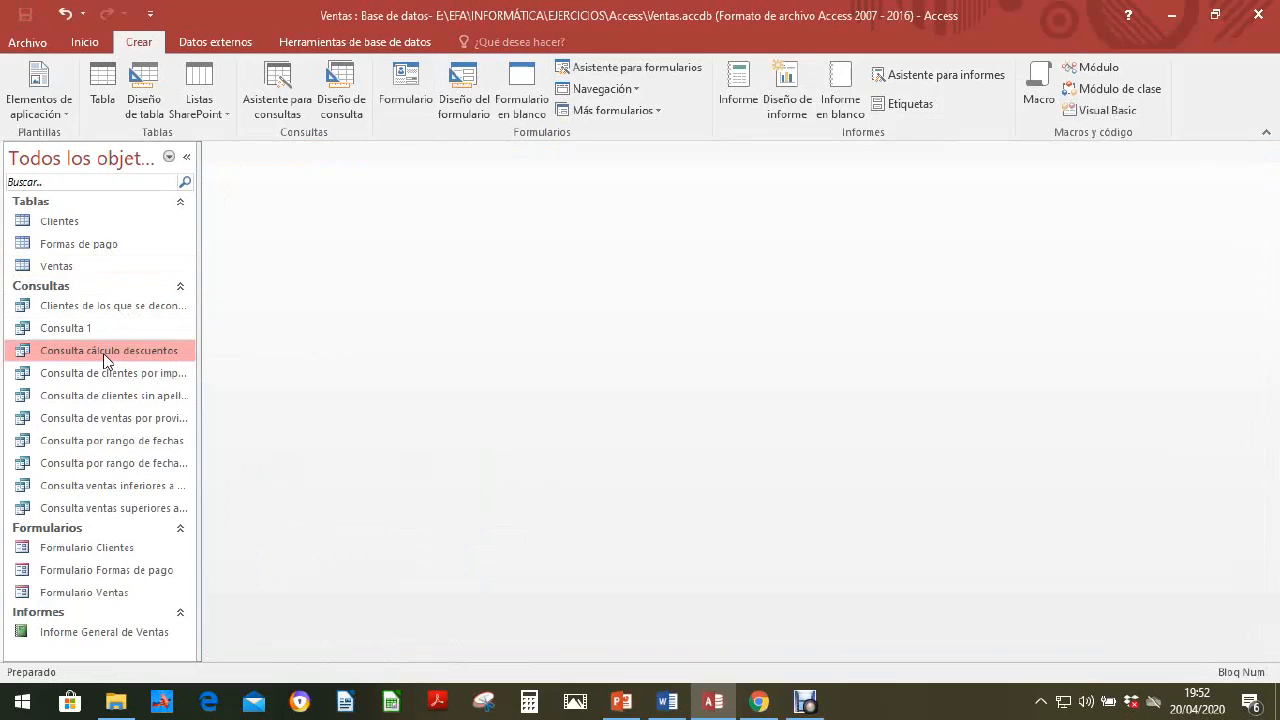
pyautogui.rightClick(105, 359)
pyautogui.click(164, 390)
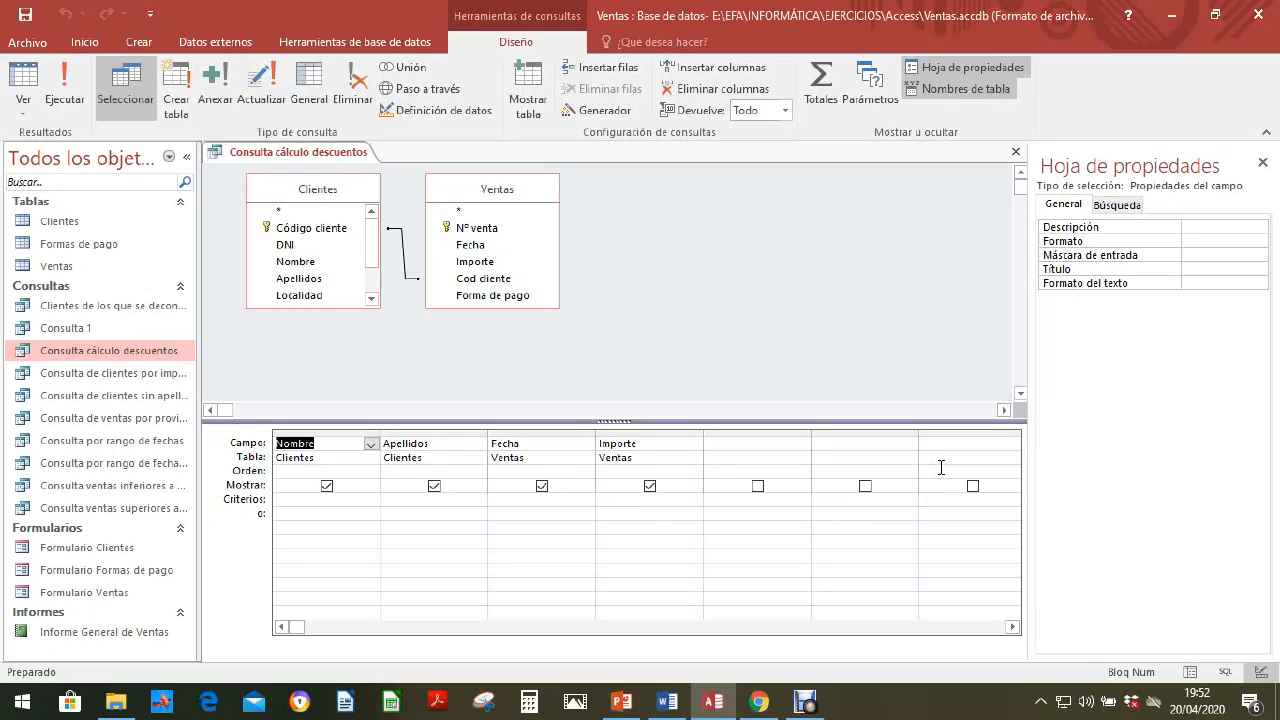
# Step: Open the expression builder for the empty field column after Importe
pyautogui.click(731, 447)
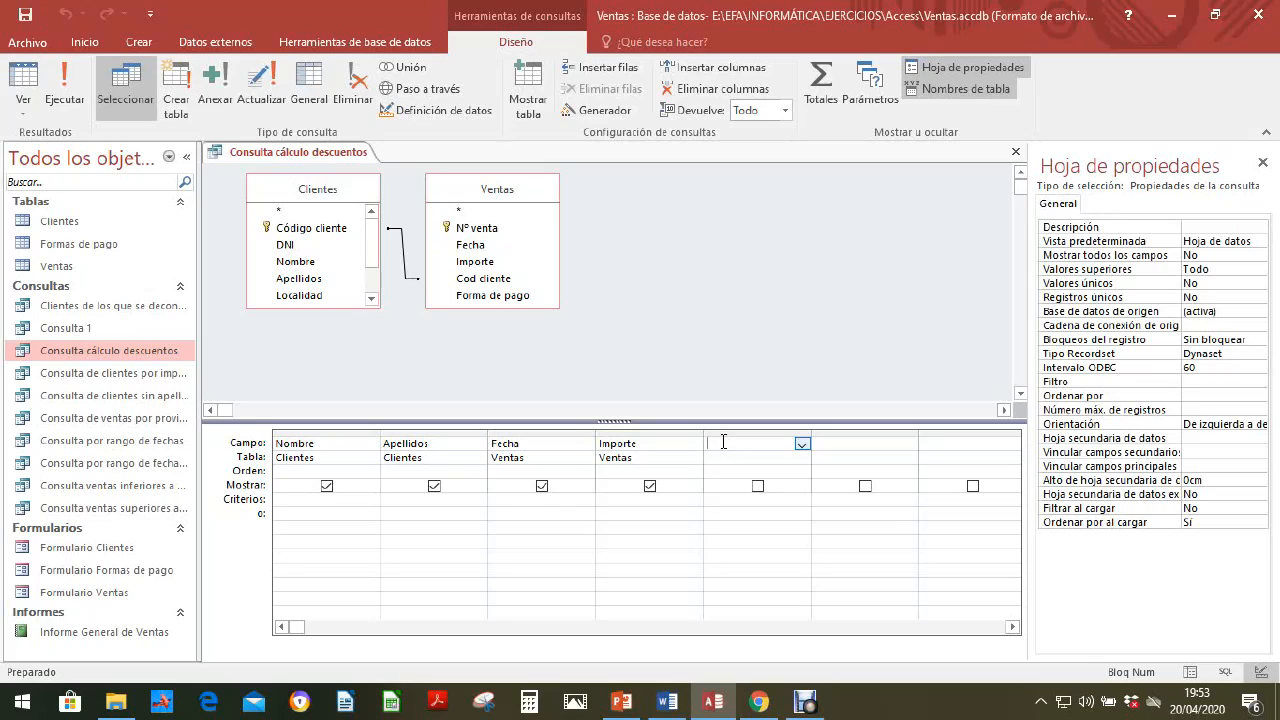
pyautogui.rightClick(722, 445)
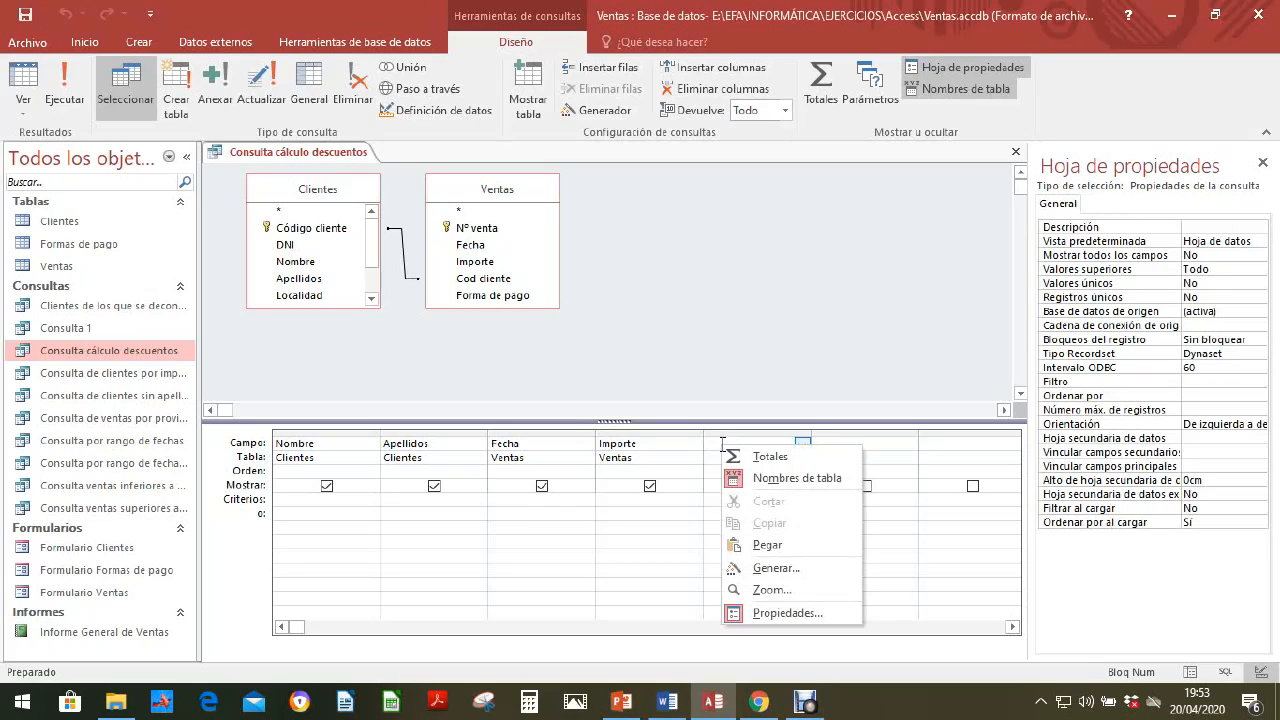
pyautogui.click(777, 570)
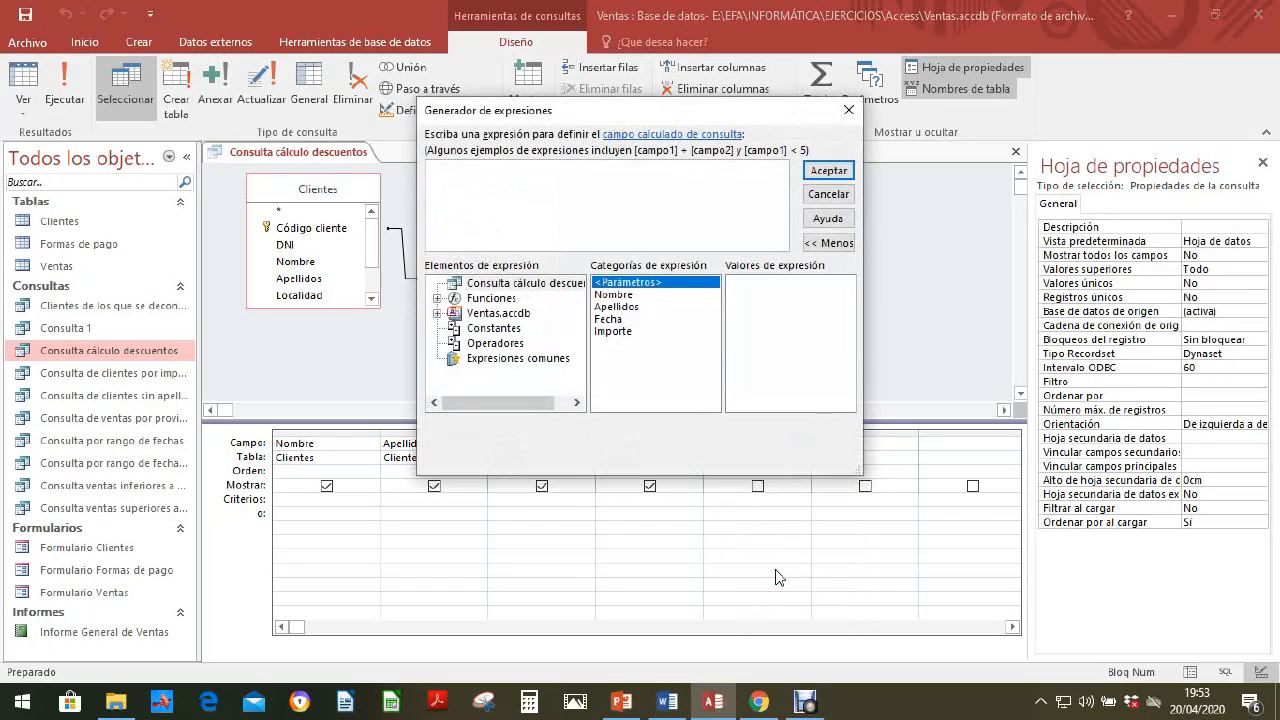